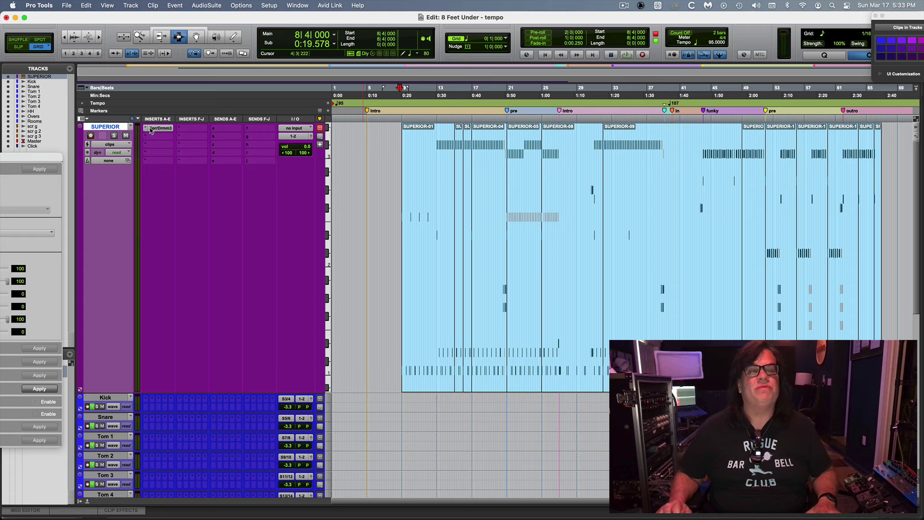
Open the Superior Drummer 3 plug-in beside the mixer and audition a cymbal, both rack toms and Floortom 2 on the split tracks.
{"action": "left_click", "coordinate": [155, 129]}
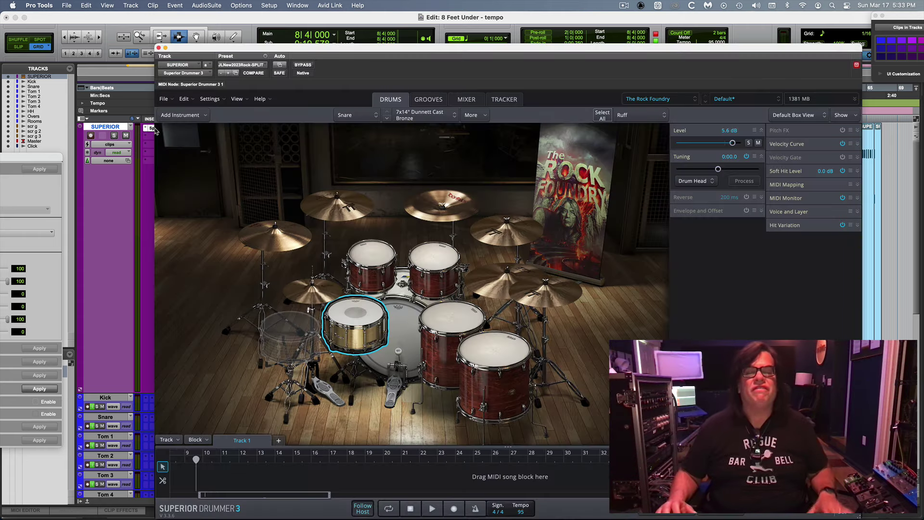
{"action": "key", "text": "super+equal"}
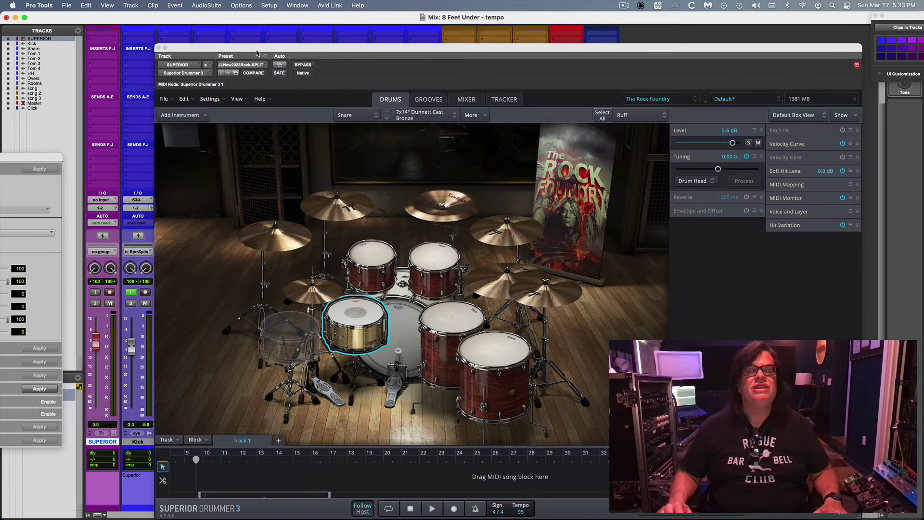
{"action": "left_click_drag", "start_coordinate": [257, 52], "coordinate": [614, 47]}
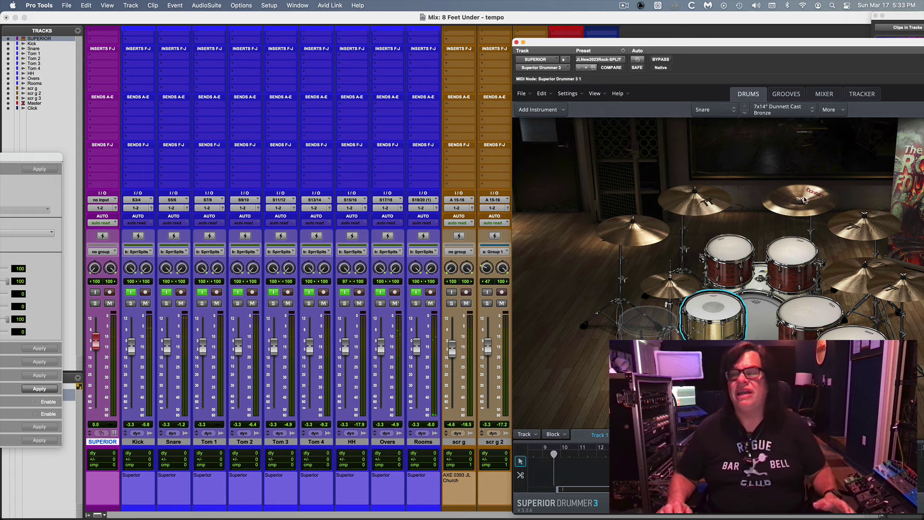
{"action": "left_click", "coordinate": [801, 204]}
{"action": "left_click", "coordinate": [792, 252]}
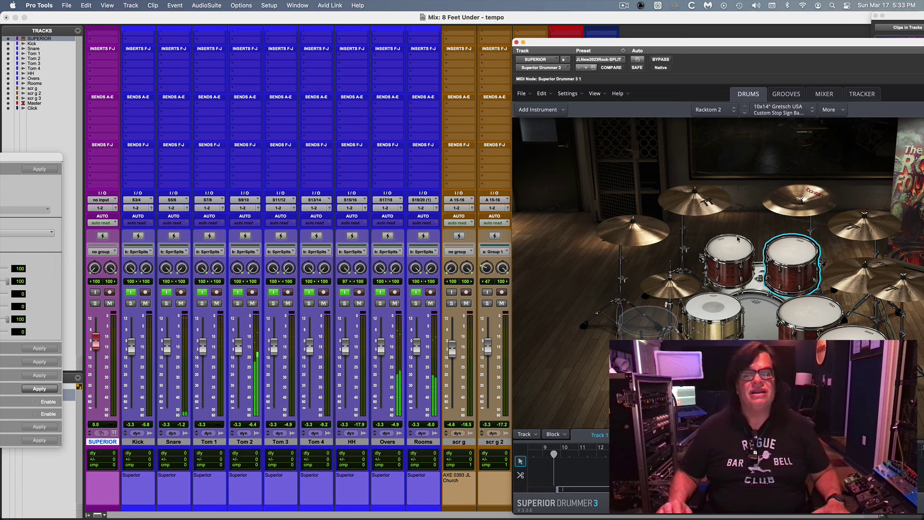
{"action": "left_click", "coordinate": [723, 246]}
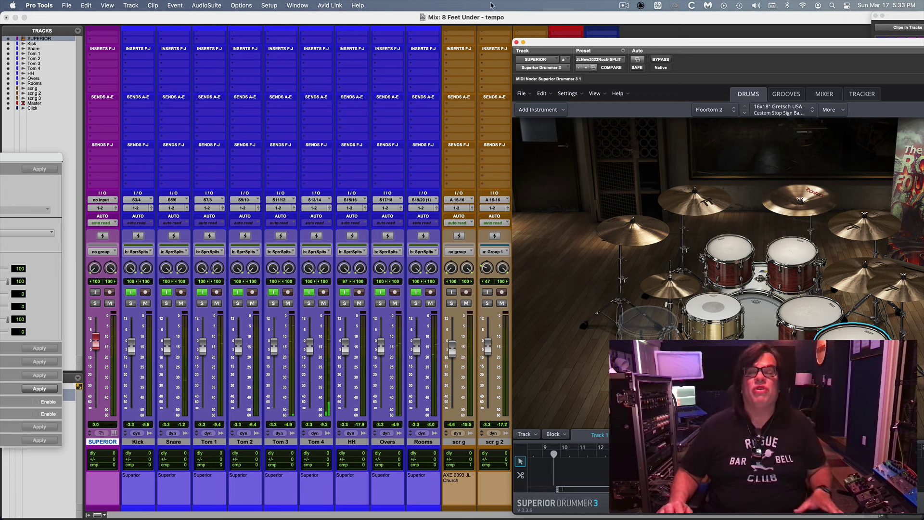
Return to the Edit window and place the drum plug-in window below the upper part of the SUPERIOR track.
{"action": "left_click_drag", "start_coordinate": [536, 44], "coordinate": [89, 94]}
{"action": "key", "text": "super+equal"}
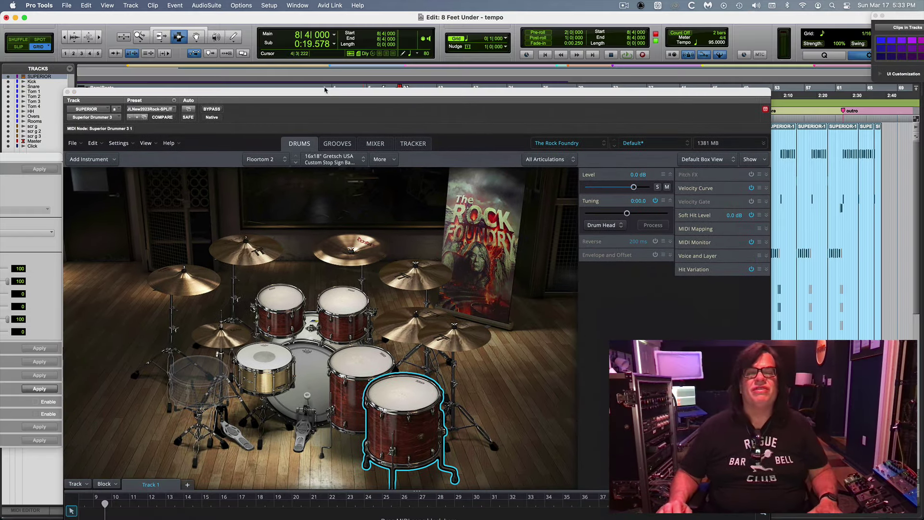
{"action": "left_click_drag", "start_coordinate": [324, 89], "coordinate": [327, 182]}
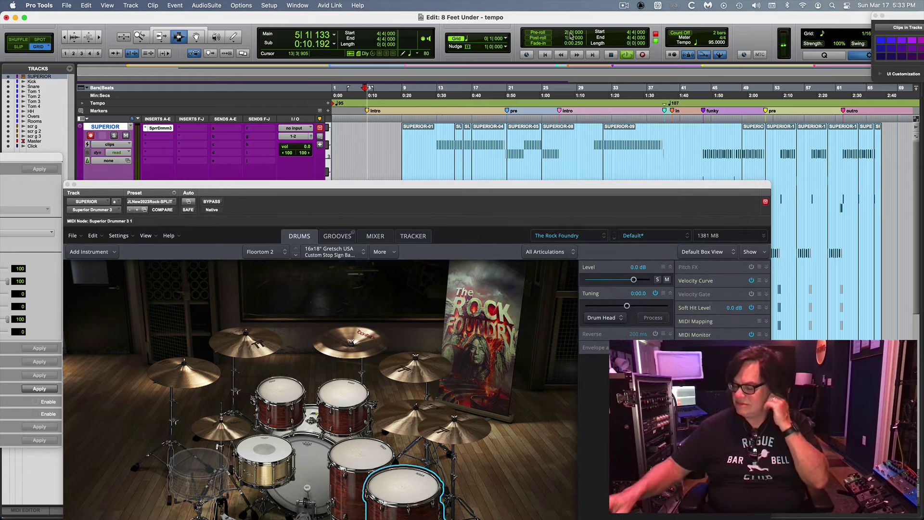
Uncover the mixer to check the track levels during playback, and return to the Edit window with the drum plug-in in view.
{"action": "key", "text": "super+equal"}
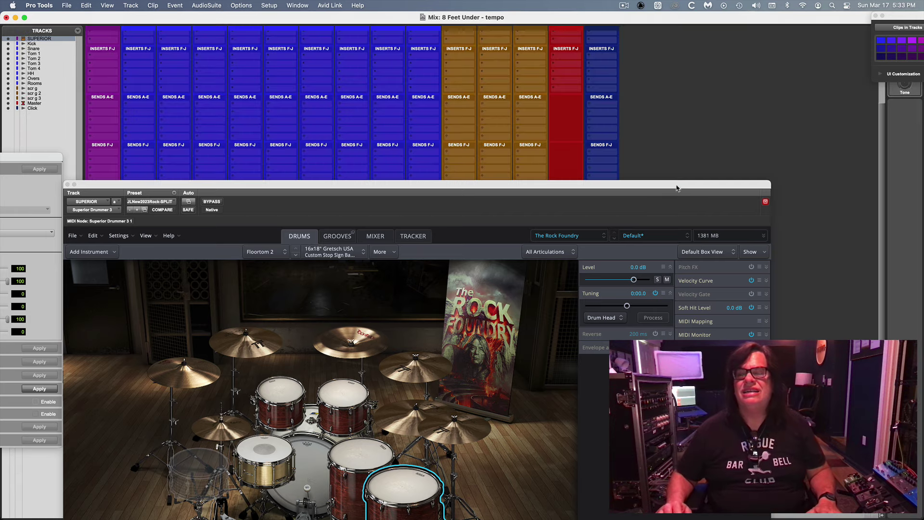
{"action": "left_click_drag", "start_coordinate": [677, 189], "coordinate": [676, 429]}
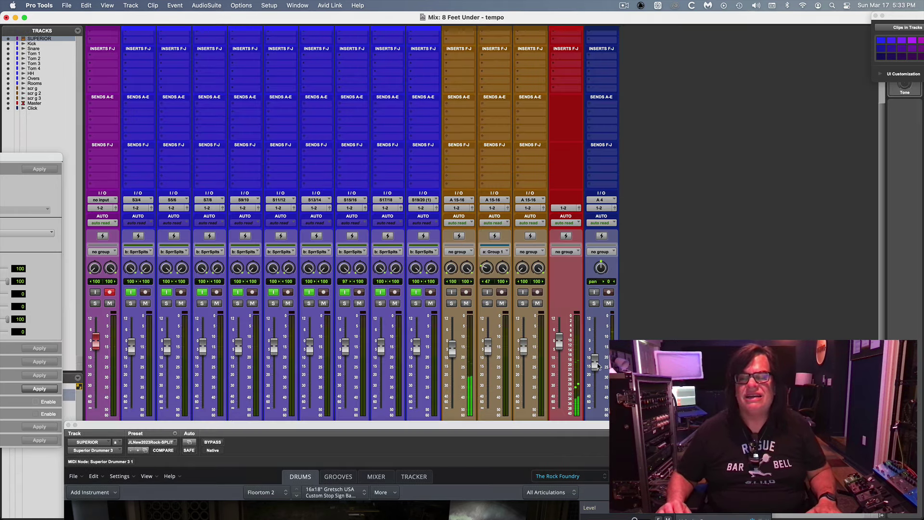
{"action": "left_click_drag", "start_coordinate": [592, 425], "coordinate": [545, 80]}
{"action": "key", "text": "super+equal"}
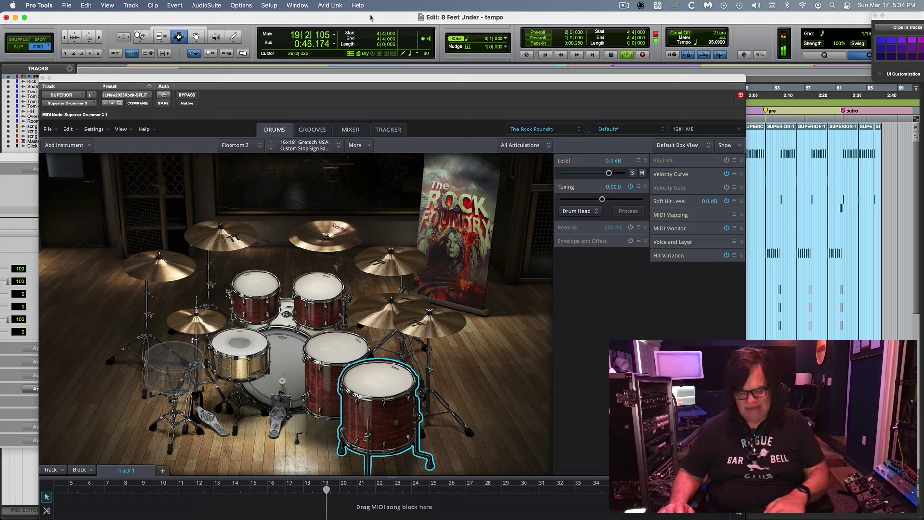
Lower the grouped Superior split faders, from Kick to Rooms, to -5.4 dB in the mixer and return to the Edit window.
{"action": "key", "text": "super+equal"}
{"action": "left_click_drag", "start_coordinate": [299, 80], "coordinate": [688, 198]}
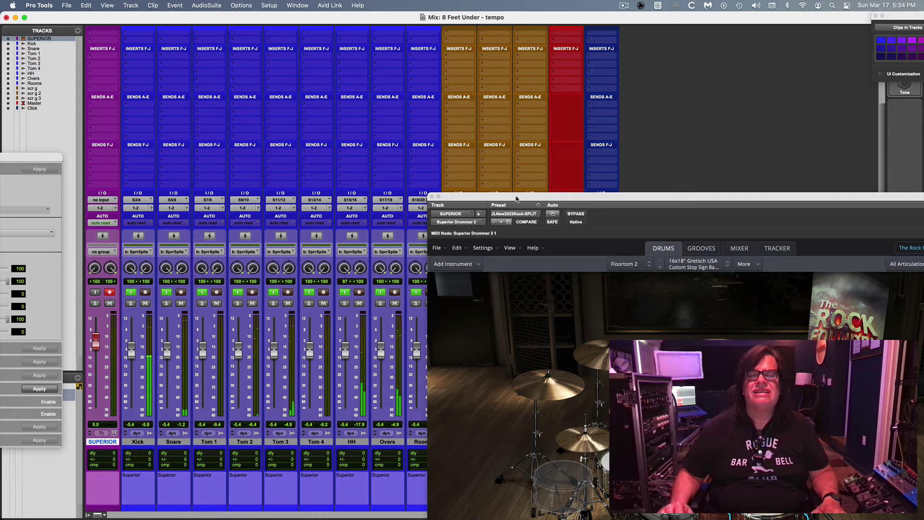
{"action": "left_click_drag", "start_coordinate": [518, 200], "coordinate": [121, 51]}
{"action": "key", "text": "super+equal"}
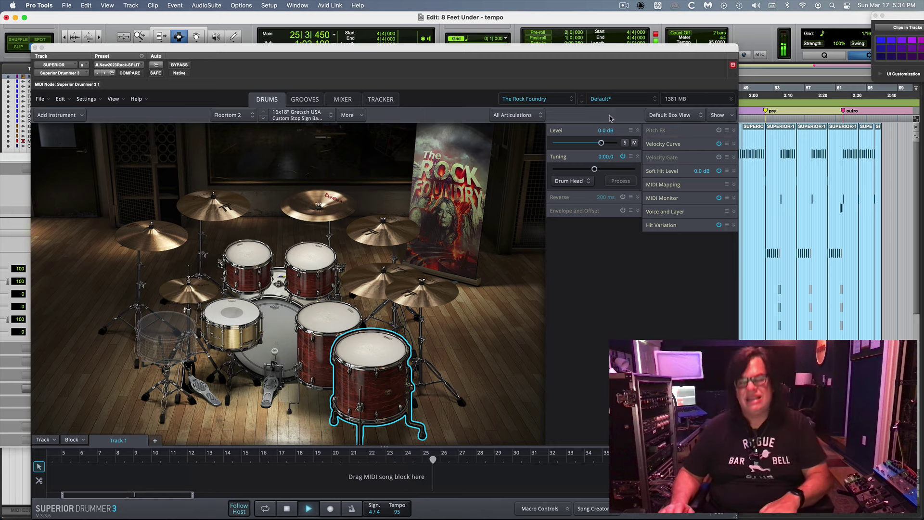
Raise the scr g 2 fader to -0.9 dB in the mixer and return to the Edit window.
{"action": "key", "text": "super+equal"}
{"action": "left_click_drag", "start_coordinate": [395, 53], "coordinate": [592, 472]}
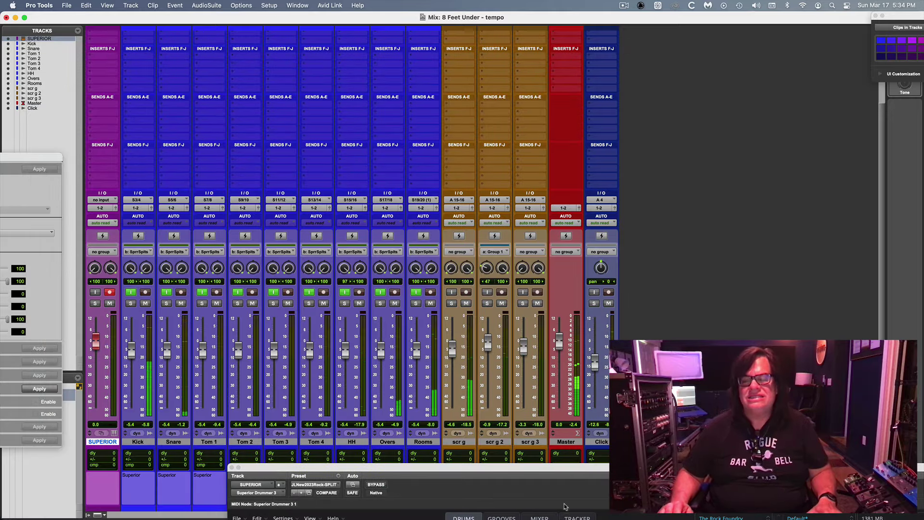
{"action": "left_click_drag", "start_coordinate": [563, 472], "coordinate": [407, 42]}
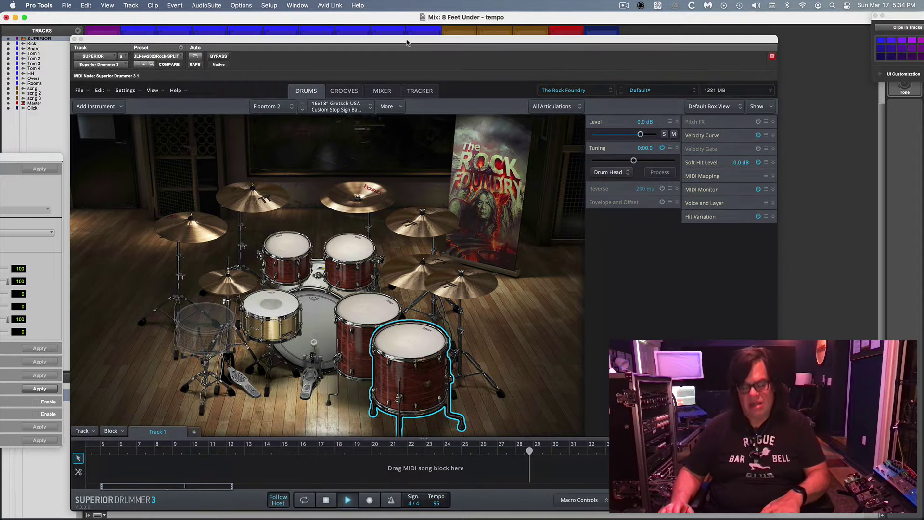
{"action": "key", "text": "super+equal"}
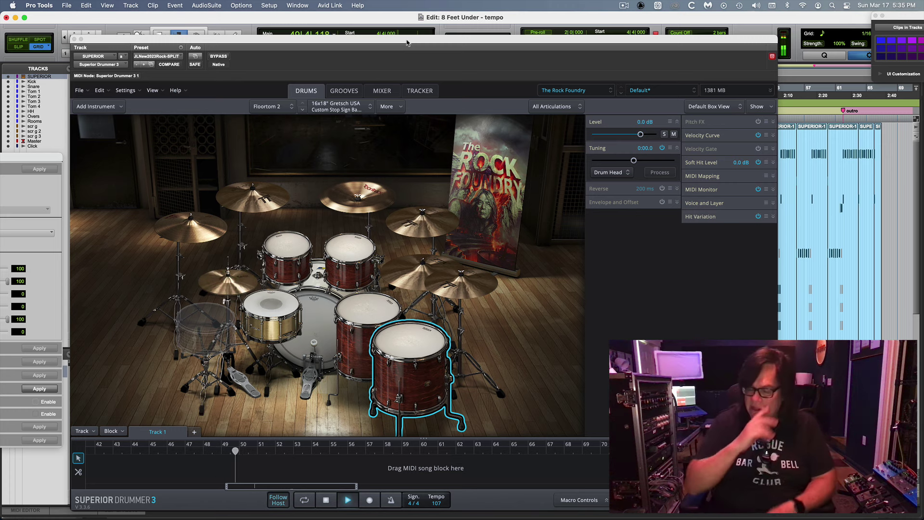
Stop playback, move the drum plug-in window down clear of the SUPERIOR track's controls, and record-enable that track.
{"action": "left_click_drag", "start_coordinate": [463, 44], "coordinate": [441, 43]}
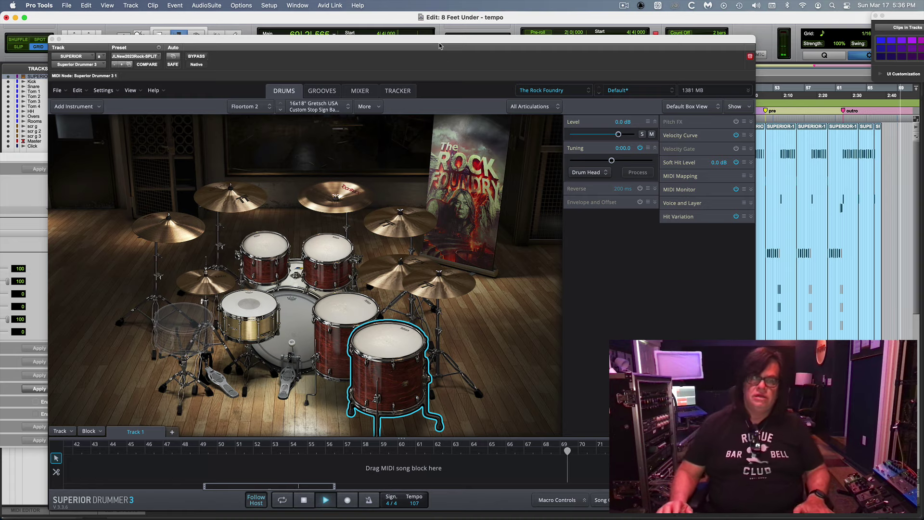
{"action": "key", "text": "space"}
{"action": "left_click_drag", "start_coordinate": [440, 41], "coordinate": [483, 221]}
{"action": "left_click_drag", "start_coordinate": [470, 278], "coordinate": [444, 357]}
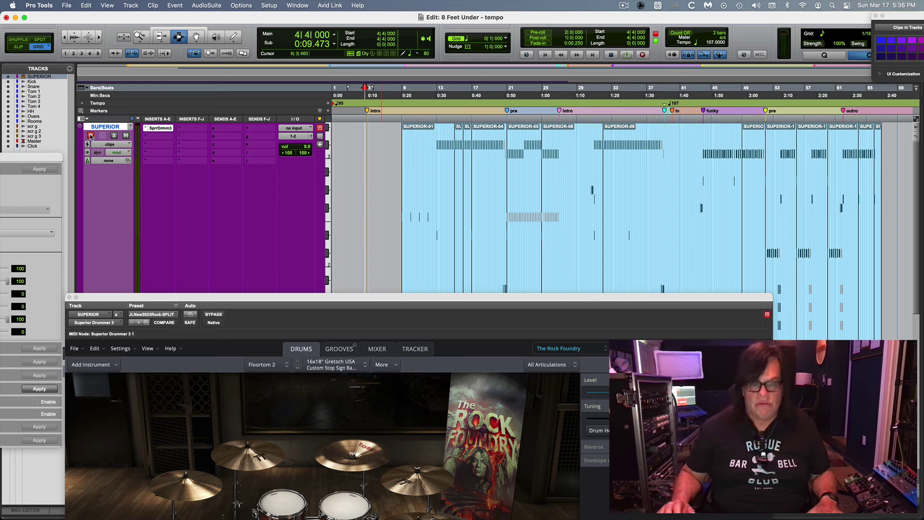
{"action": "left_click", "coordinate": [90, 136]}
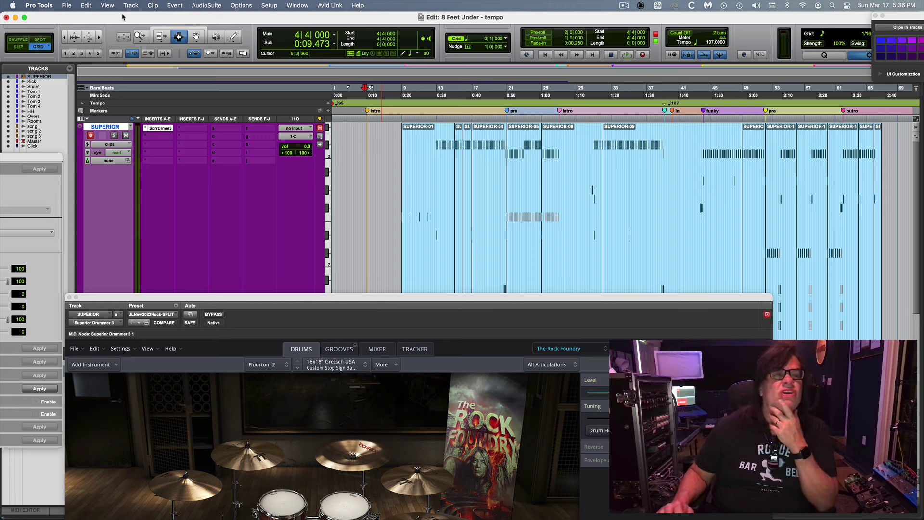
Show the Real-Time Properties column in the Edit window, look over the MIDI event commands, and hide the column again.
{"action": "left_click", "coordinate": [107, 6]}
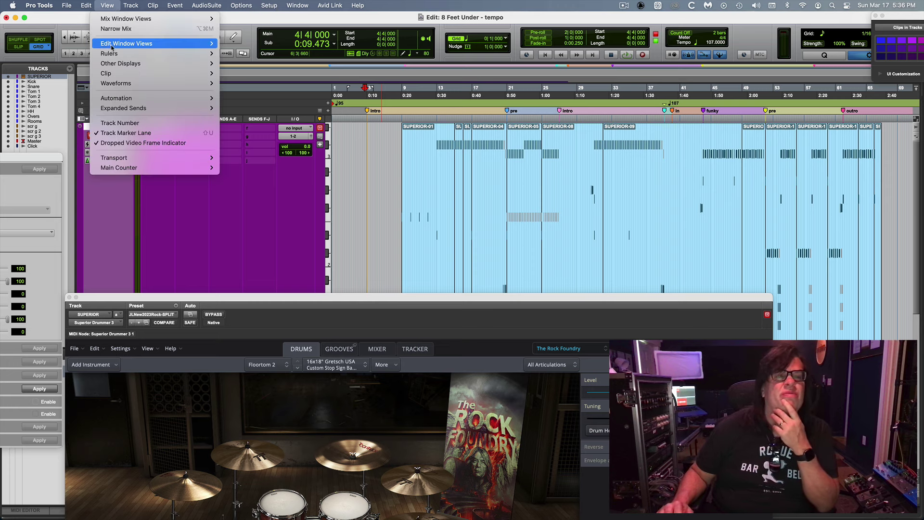
{"action": "mouse_move", "coordinate": [113, 44]}
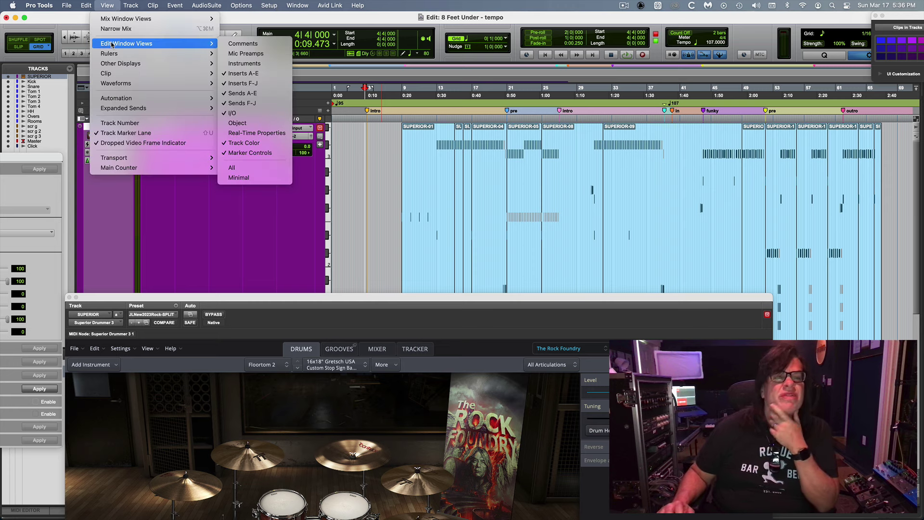
{"action": "left_click", "coordinate": [254, 133]}
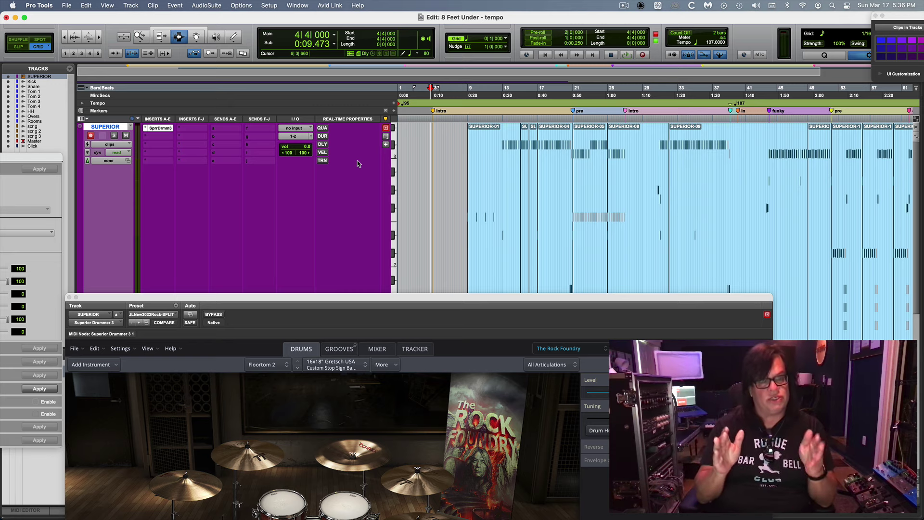
{"action": "left_click", "coordinate": [175, 5]}
{"action": "mouse_move", "coordinate": [177, 41]}
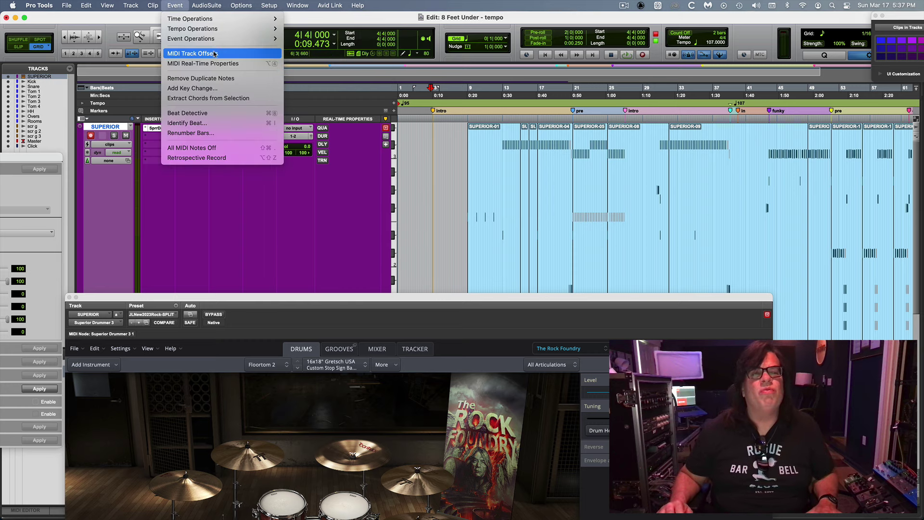
{"action": "mouse_move", "coordinate": [153, 5]}
{"action": "mouse_move", "coordinate": [107, 6]}
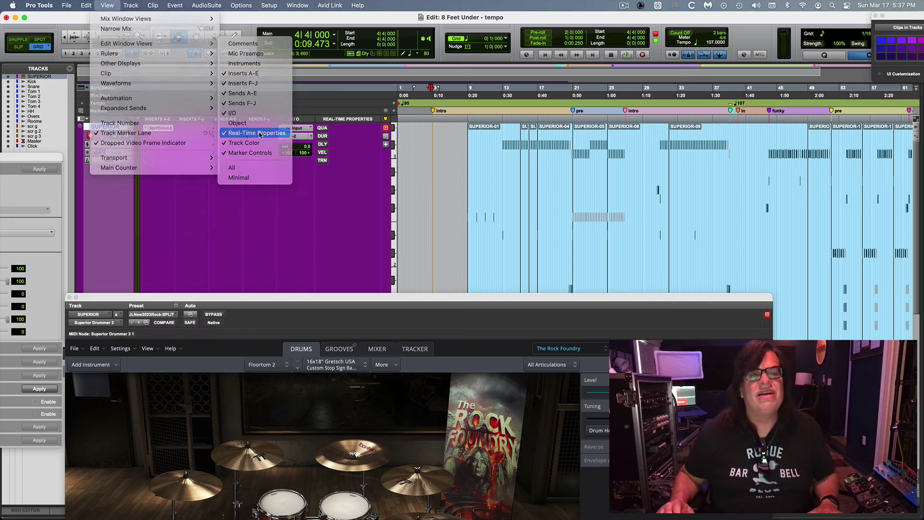
{"action": "left_click", "coordinate": [260, 134]}
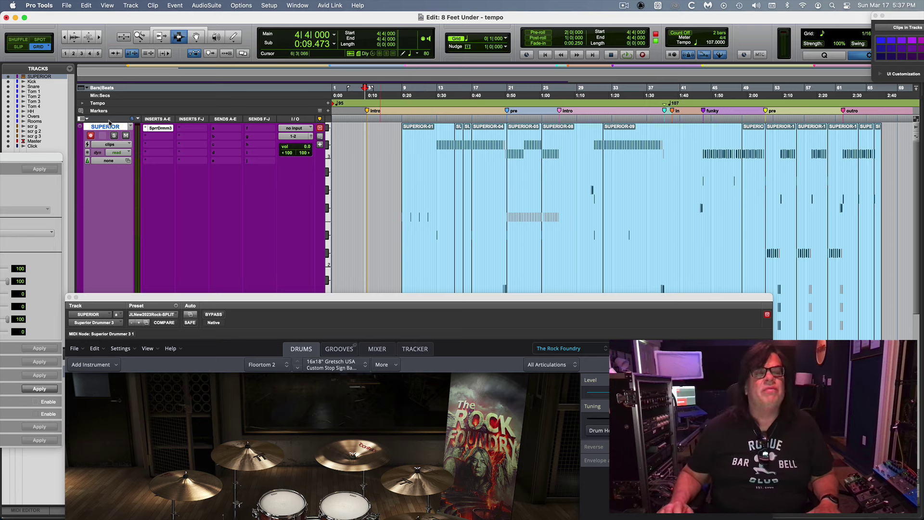
Zoom in on the intro, set the cursor at bar 8, switch the SUPERIOR track to notes view and close the drum plug-in window.
{"action": "left_click", "coordinate": [440, 153]}
{"action": "key", "text": "super+bracketright"}
{"action": "key", "text": "super+bracketright"}
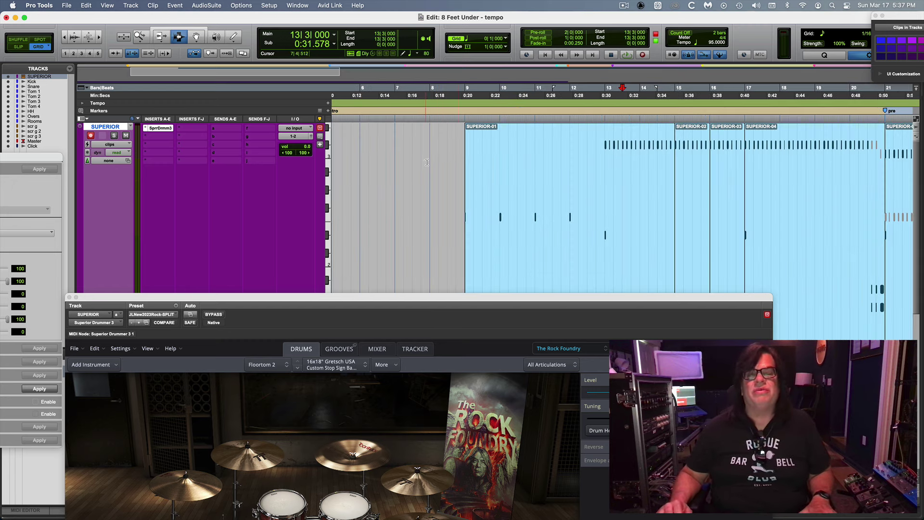
{"action": "left_click", "coordinate": [427, 162]}
{"action": "left_click", "coordinate": [94, 147]}
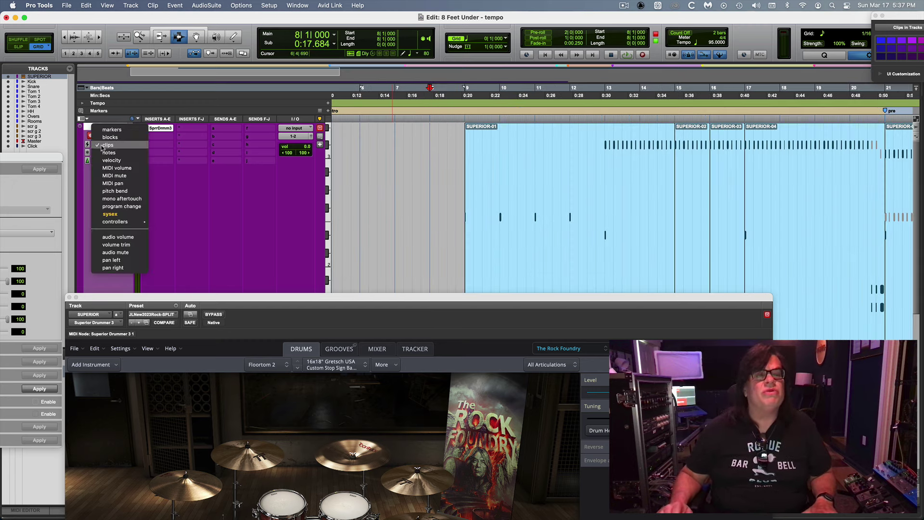
{"action": "left_click", "coordinate": [103, 153]}
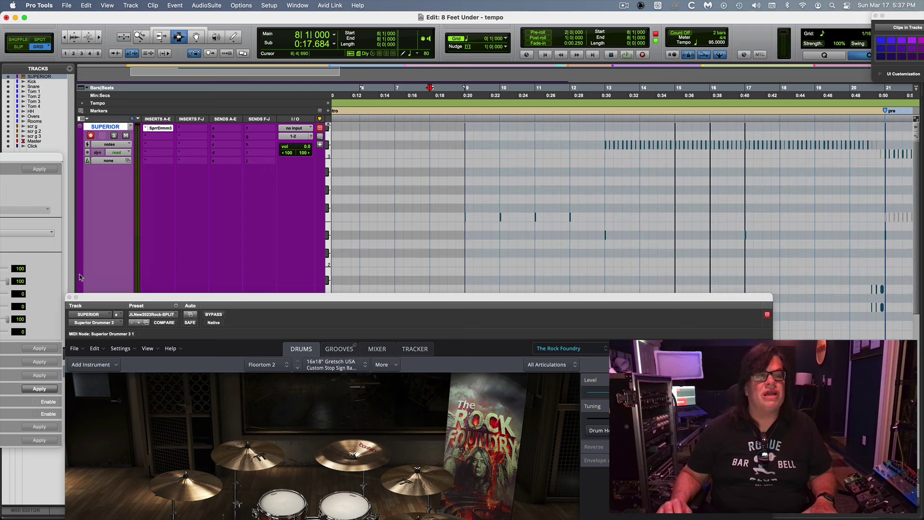
{"action": "left_click", "coordinate": [68, 297]}
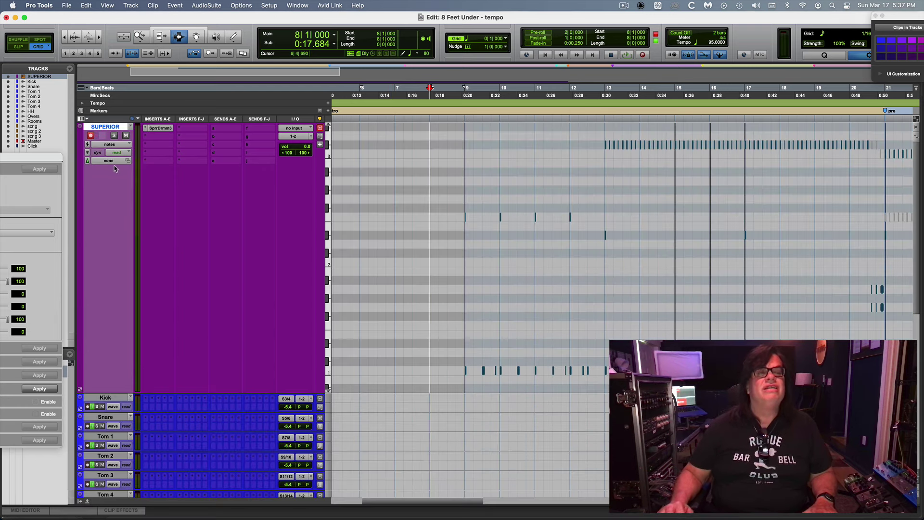
Play the intro from bar 8 past bar 13 with the SUPERIOR track record-enabled.
{"action": "left_click", "coordinate": [90, 136]}
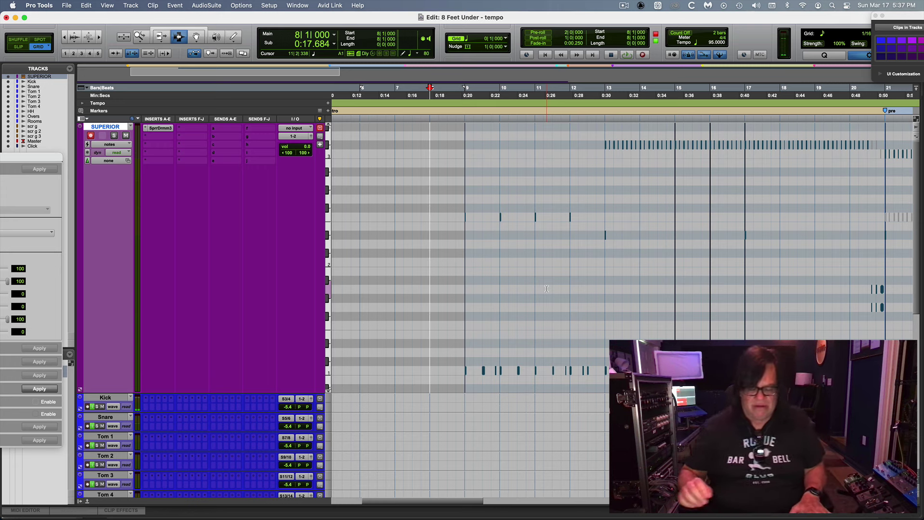
{"action": "key", "text": "space"}
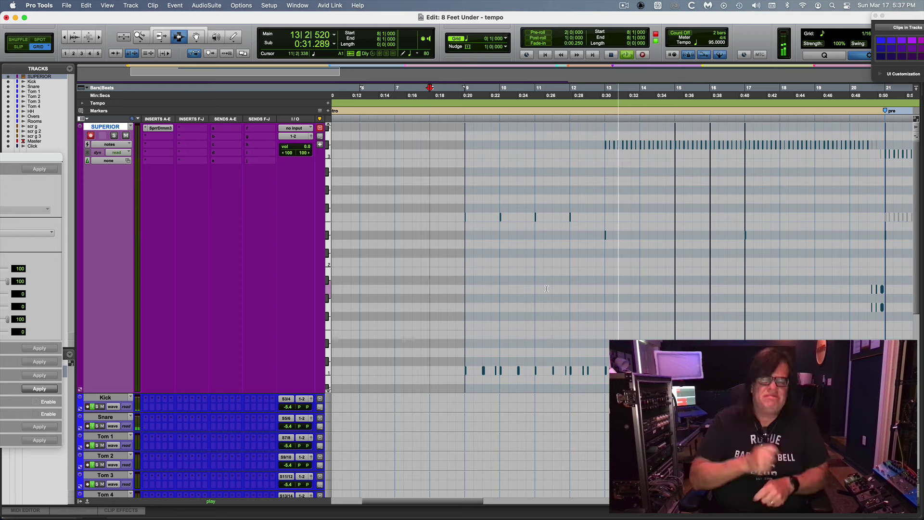
{"action": "key", "text": "space"}
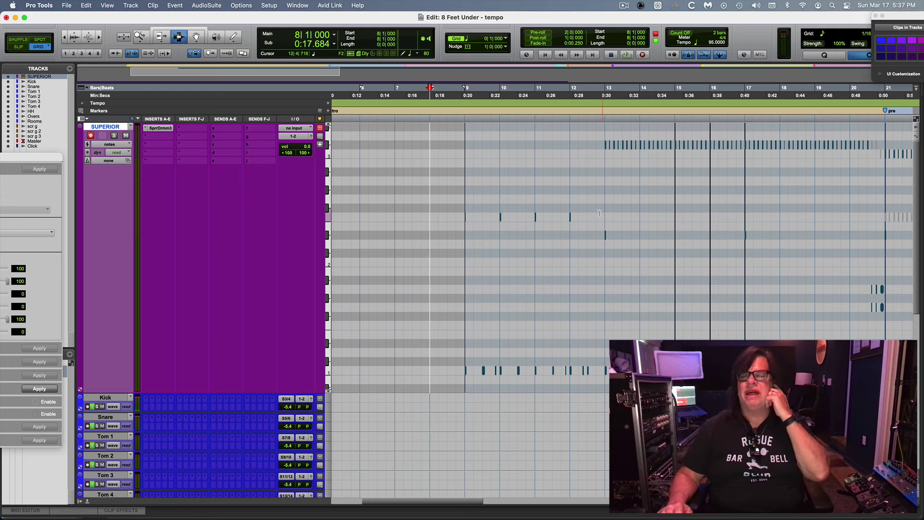
Record a drum hit at bar 13 on the SUPERIOR track, starting the recording from bar 12.
{"action": "left_click", "coordinate": [568, 211]}
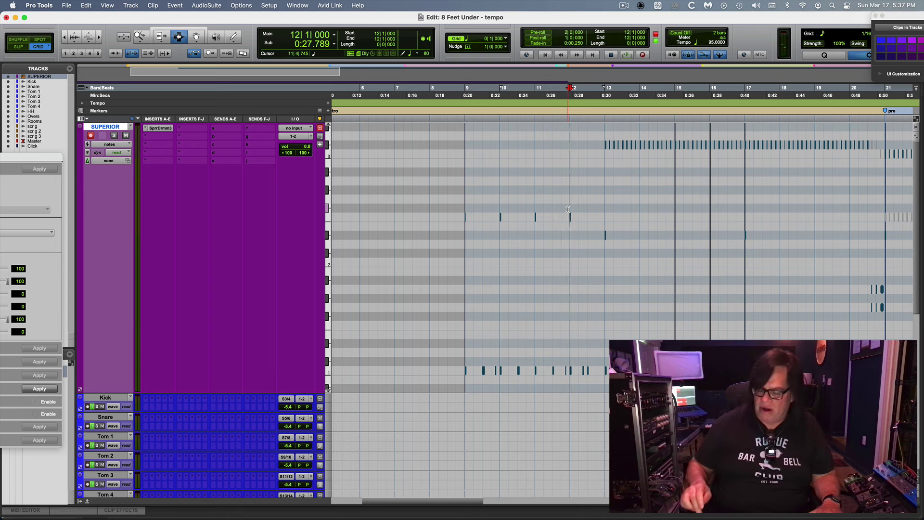
{"action": "key", "text": "super+space"}
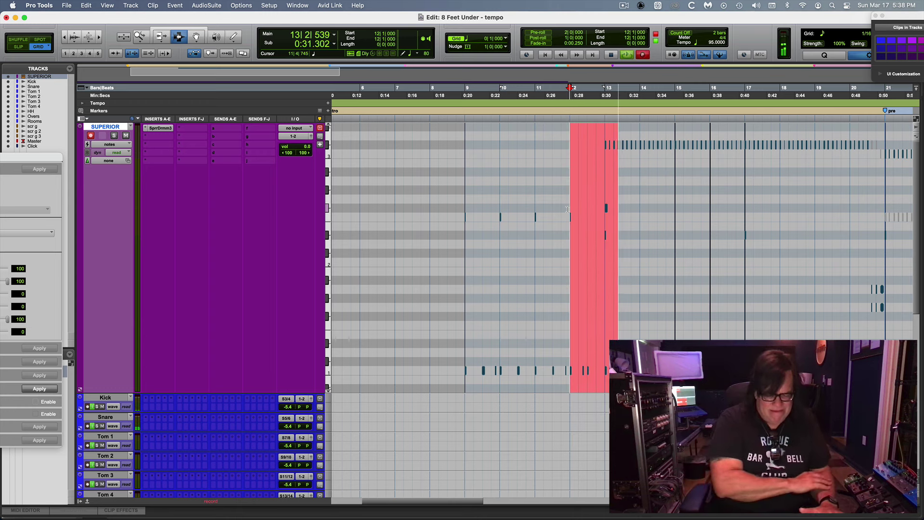
{"action": "key", "text": "super+period"}
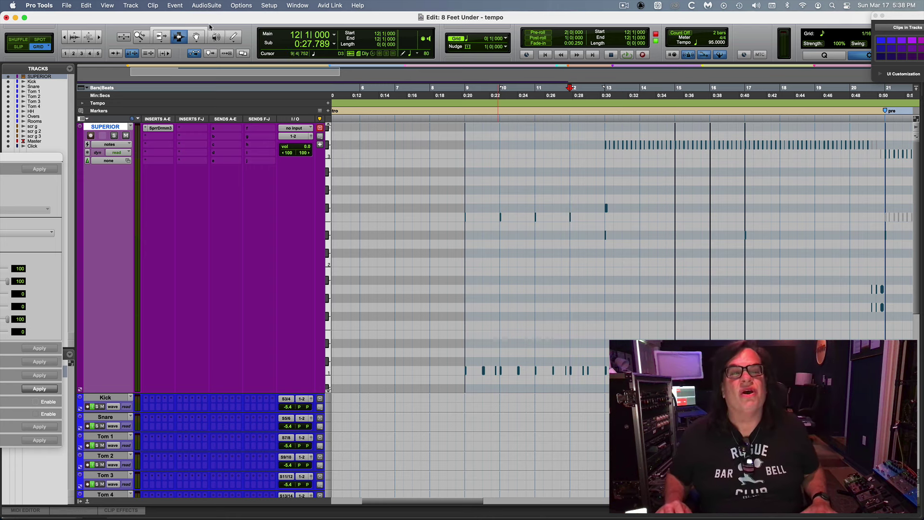
Set the cursor at bar 13 with the Grabber tool and examine the recorded hit there up close.
{"action": "left_click", "coordinate": [197, 37]}
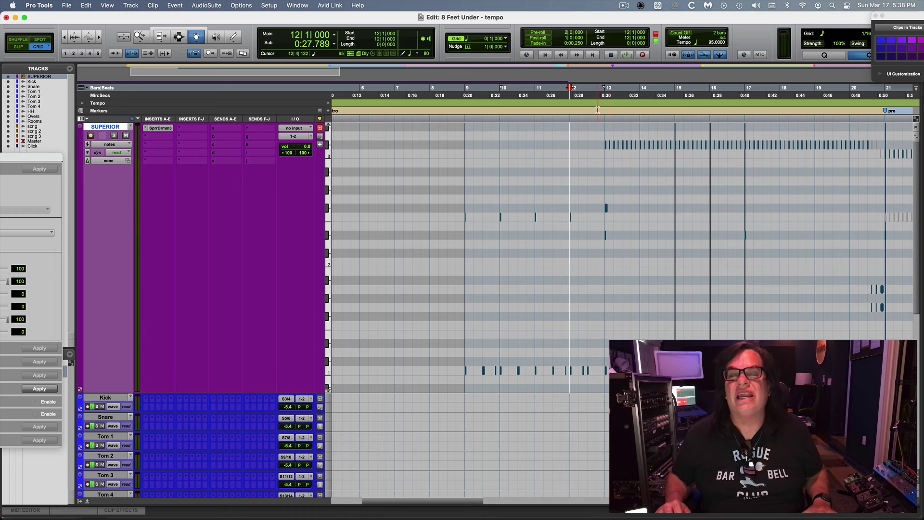
{"action": "left_click", "coordinate": [603, 158]}
{"action": "key", "text": "super+bracketright"}
{"action": "key", "text": "super+bracketright"}
{"action": "key", "text": "super+bracketright"}
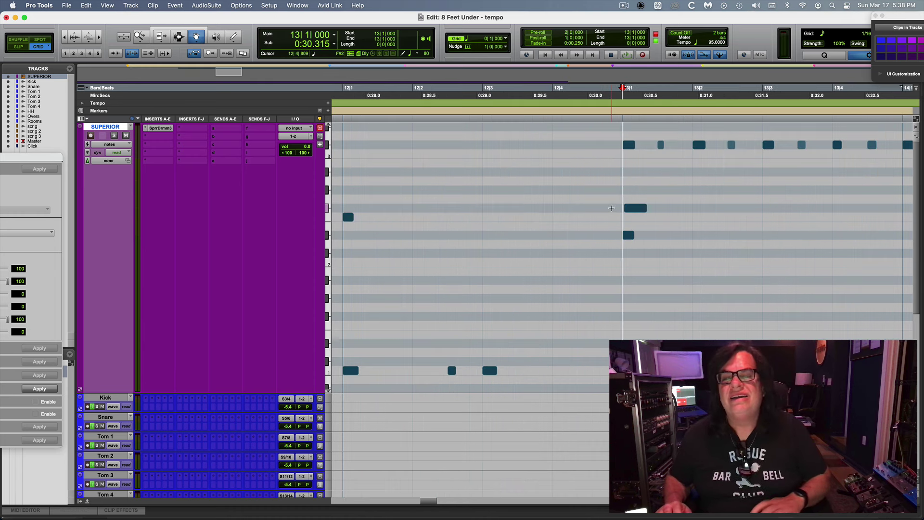
{"action": "key", "text": "super+bracketleft"}
{"action": "key", "text": "super+bracketleft"}
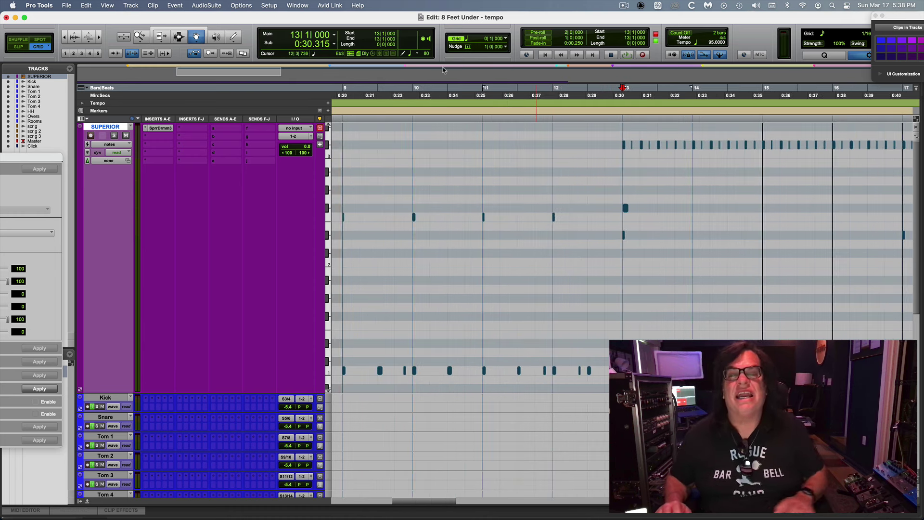
Play the SUPERIOR track from bar 10 past the start of bar 14.
{"action": "left_click", "coordinate": [414, 115]}
{"action": "key", "text": "space"}
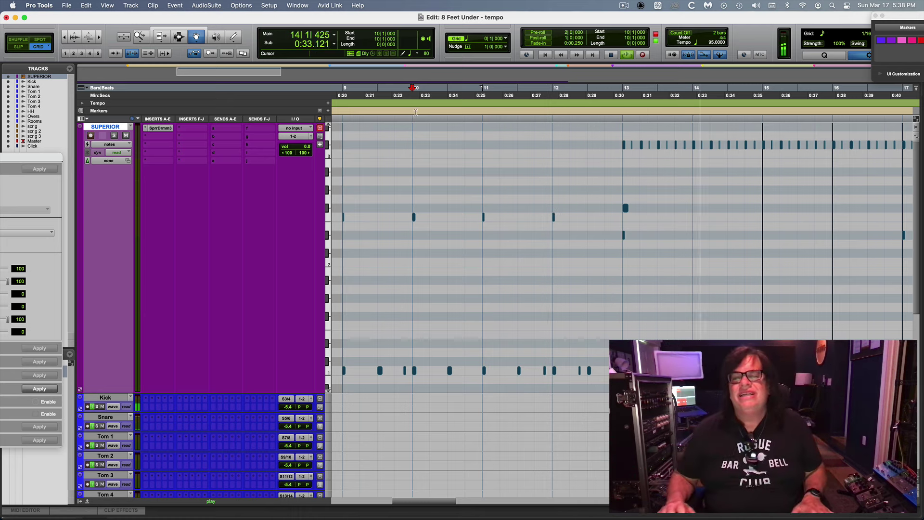
{"action": "key", "text": "space"}
Move the recorded note at bar 13 up to A2 and play the result from bar 11 past bar 15.
{"action": "left_click", "coordinate": [624, 208]}
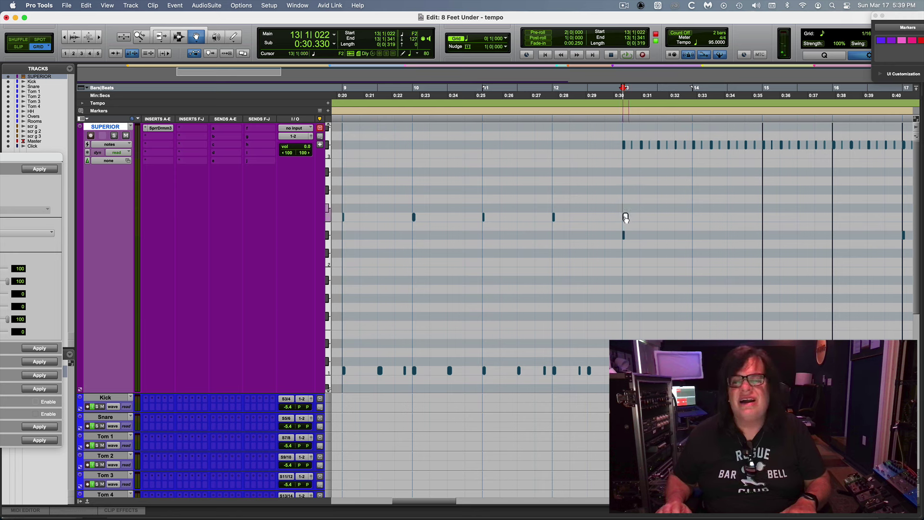
{"action": "left_click_drag", "start_coordinate": [626, 218], "coordinate": [627, 191]}
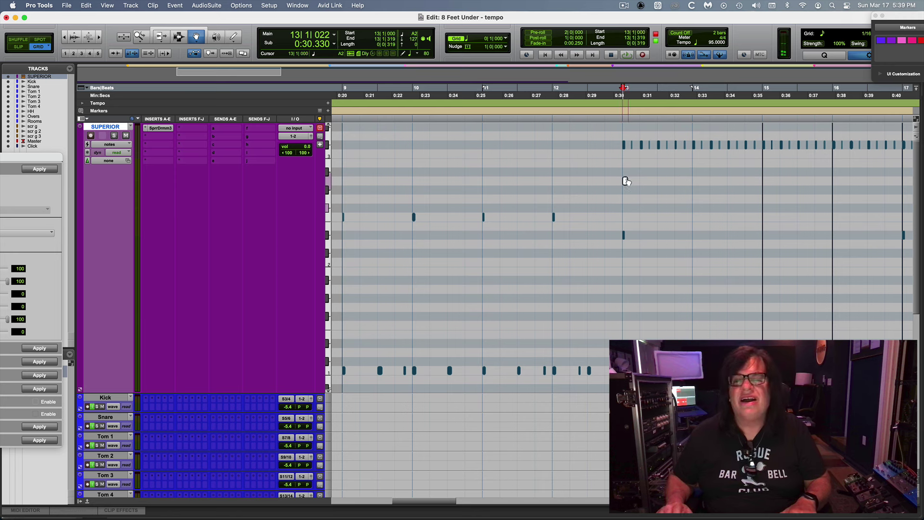
{"action": "left_click", "coordinate": [481, 103]}
{"action": "key", "text": "space"}
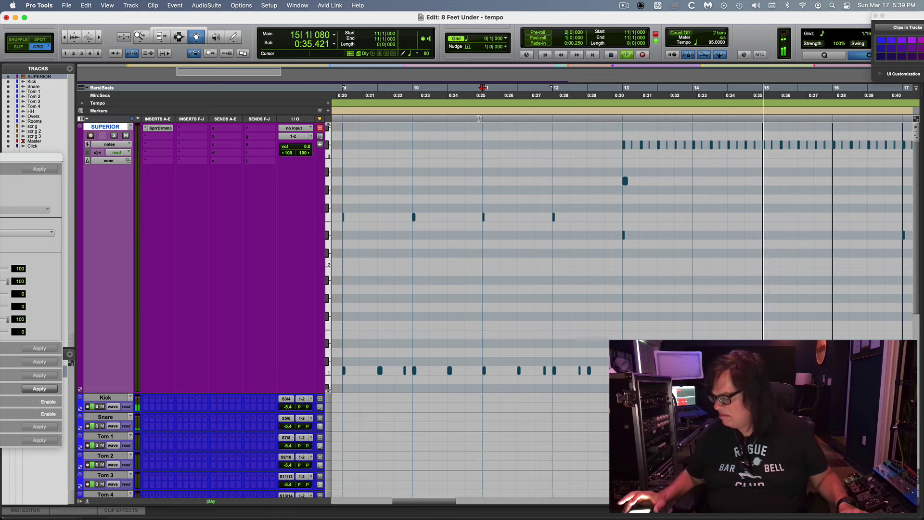
{"action": "key", "text": "space"}
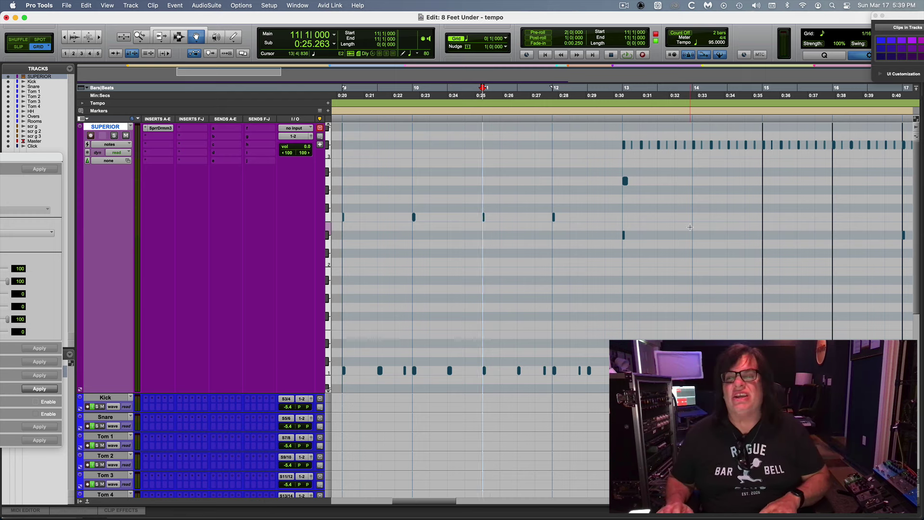
Set the cursor at bar 14 beat 4 and switch the SUPERIOR track to velocity view.
{"action": "key", "text": "super+bracketleft"}
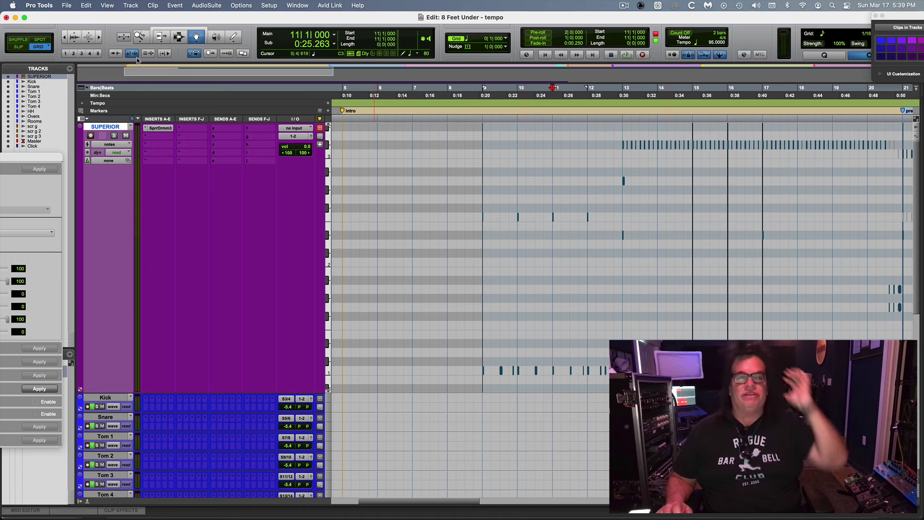
{"action": "left_click", "coordinate": [179, 37]}
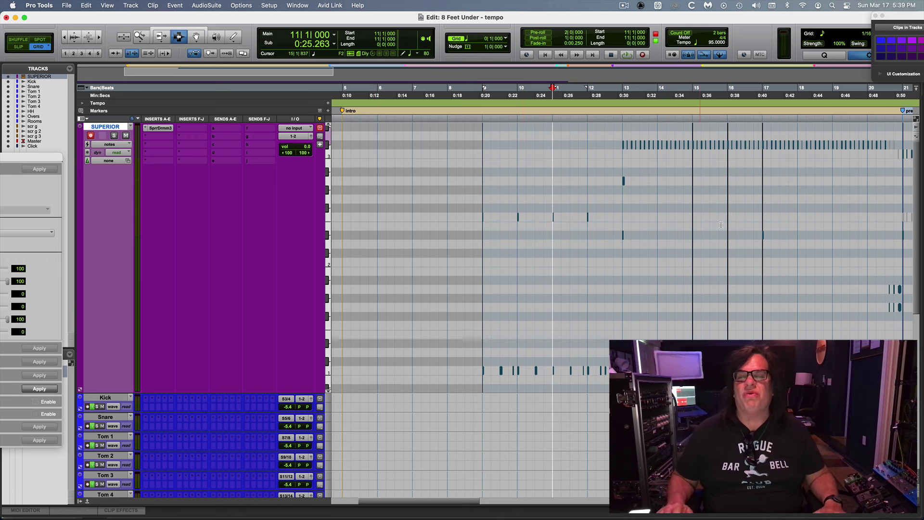
{"action": "left_click", "coordinate": [686, 202]}
{"action": "key", "text": "super+bracketright"}
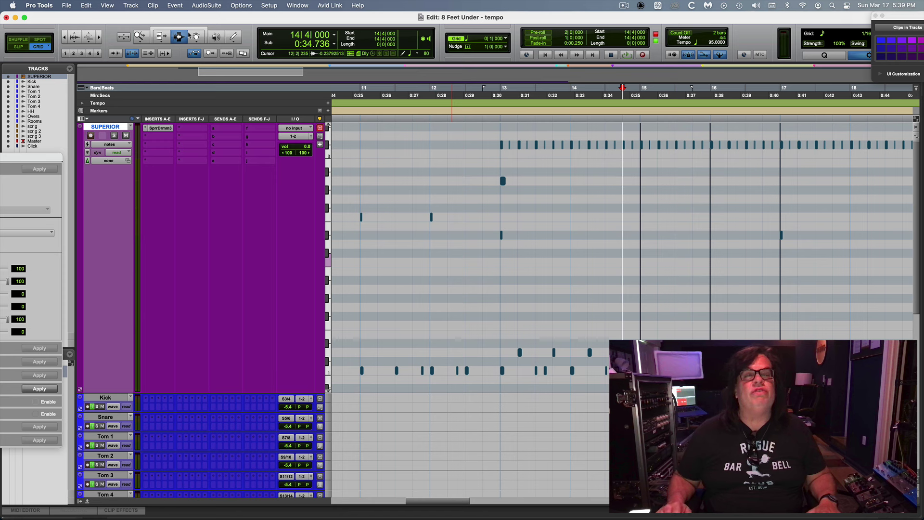
{"action": "left_click", "coordinate": [108, 145]}
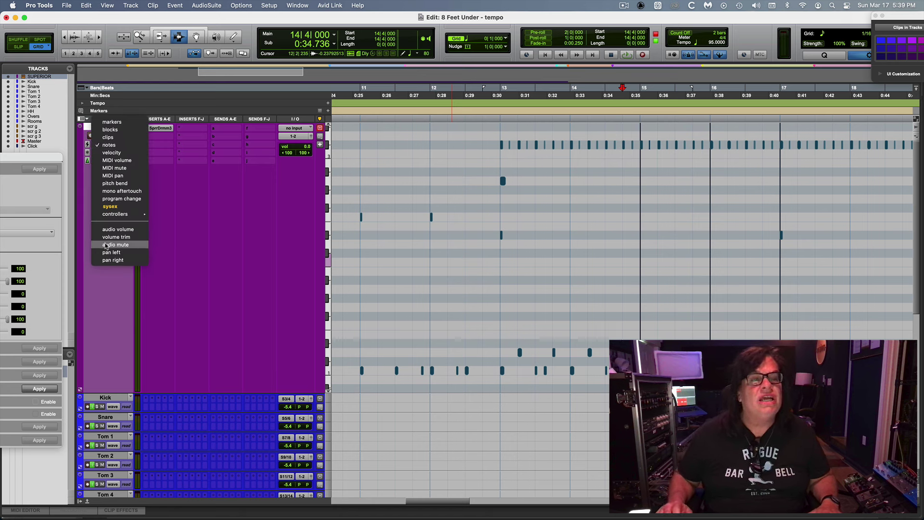
{"action": "left_click", "coordinate": [111, 153]}
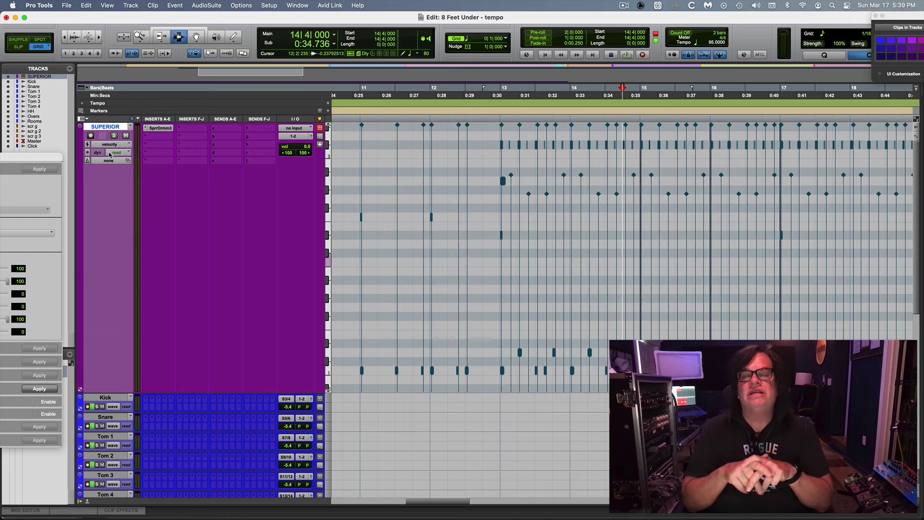
Zoom in on bar 13 and select its first four C#3 notes one after another to check their velocities.
{"action": "left_click", "coordinate": [543, 139]}
{"action": "key", "text": "super+bracketright"}
{"action": "key", "text": "super+bracketright"}
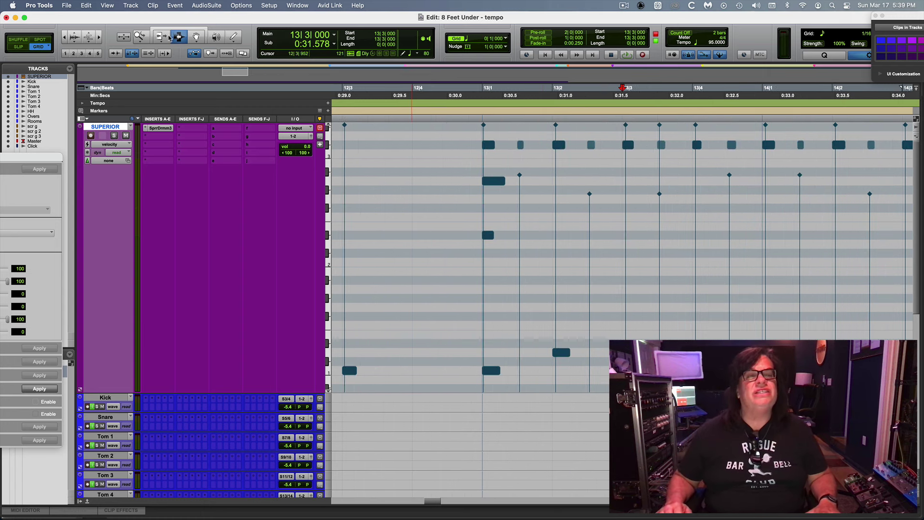
{"action": "left_click", "coordinate": [197, 38]}
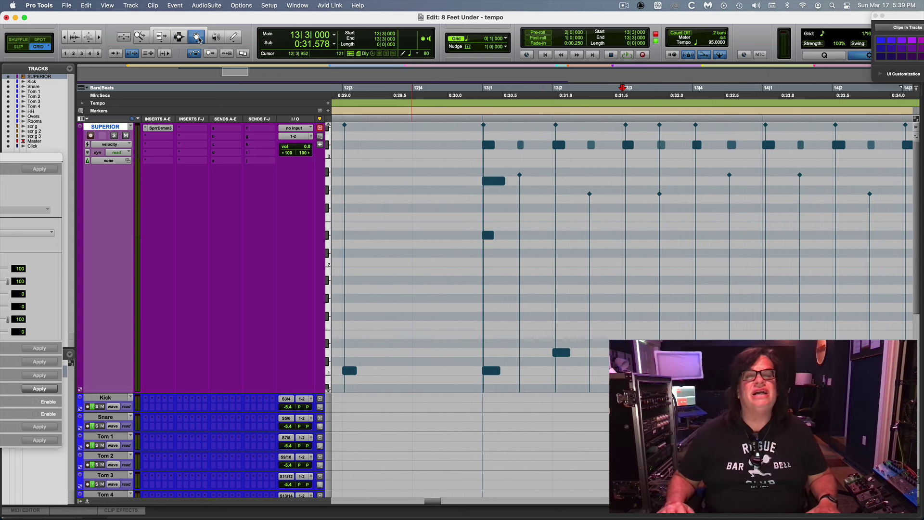
{"action": "left_click", "coordinate": [494, 146]}
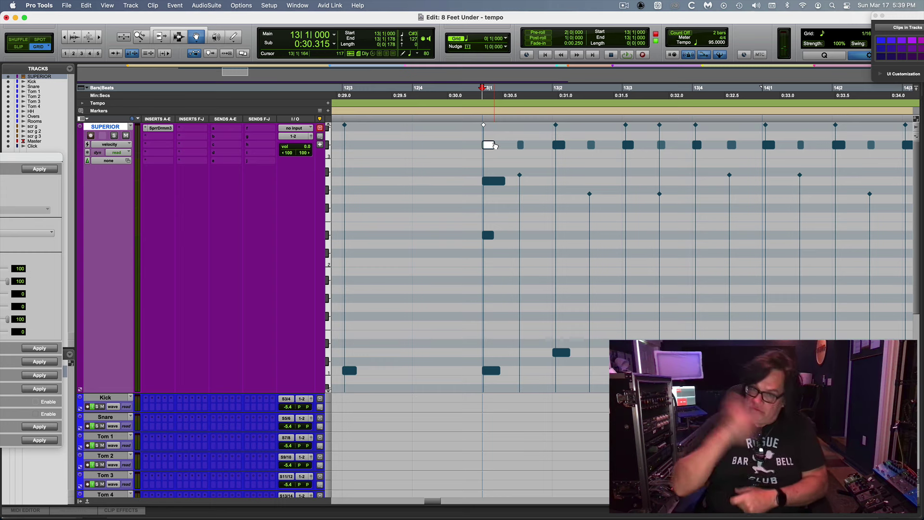
{"action": "left_click", "coordinate": [520, 145]}
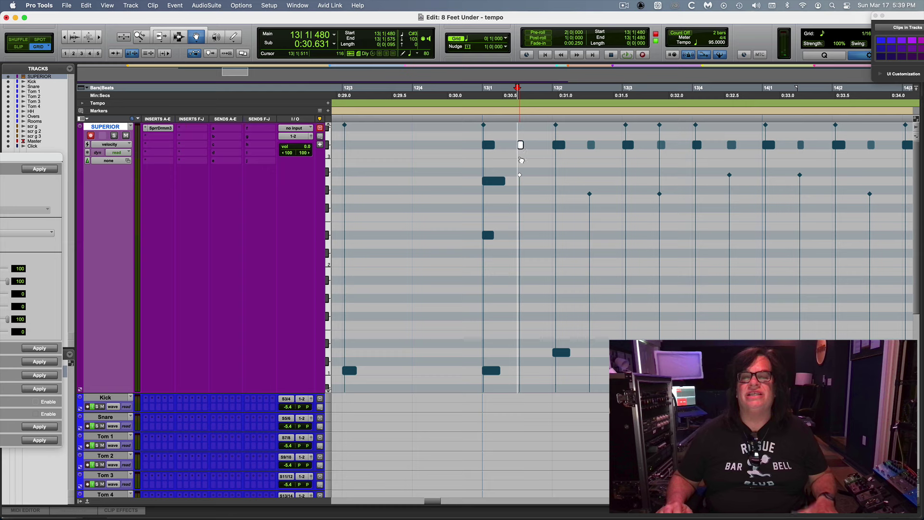
{"action": "left_click", "coordinate": [559, 146]}
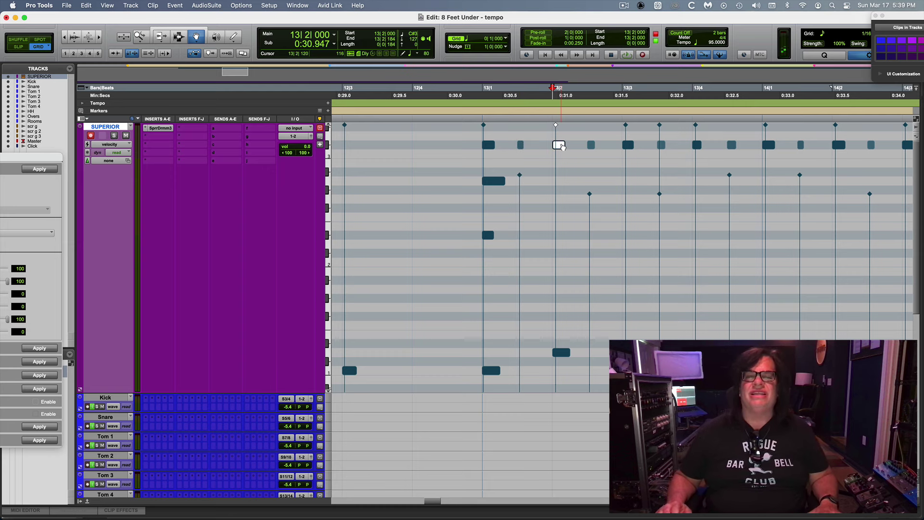
{"action": "left_click", "coordinate": [592, 145]}
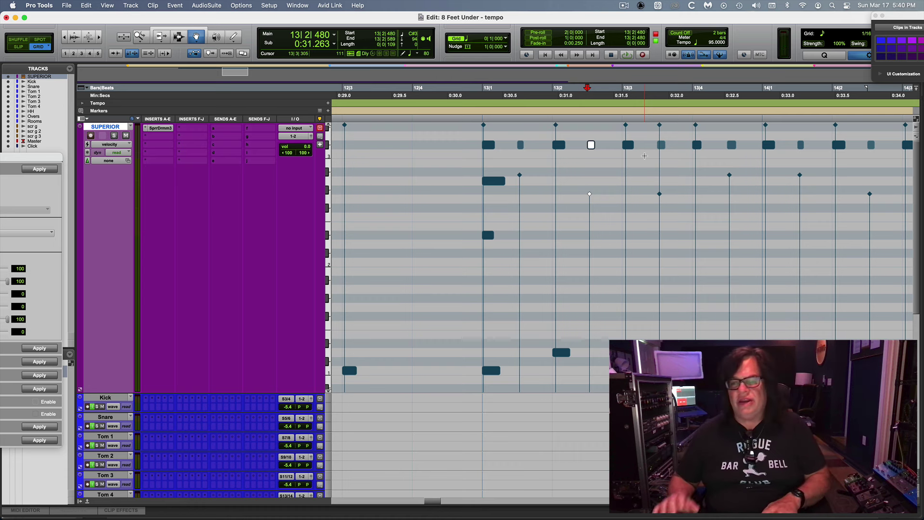
Play the SUPERIOR track from bar 12 past bar 15 to hear the varied C#3 velocities.
{"action": "key", "text": "super+bracketleft"}
{"action": "key", "text": "super+bracketleft"}
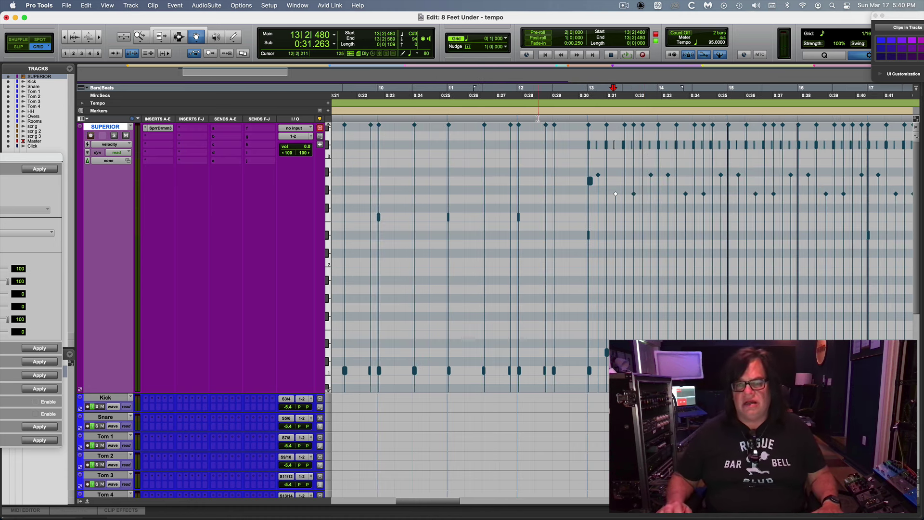
{"action": "left_click", "coordinate": [513, 118]}
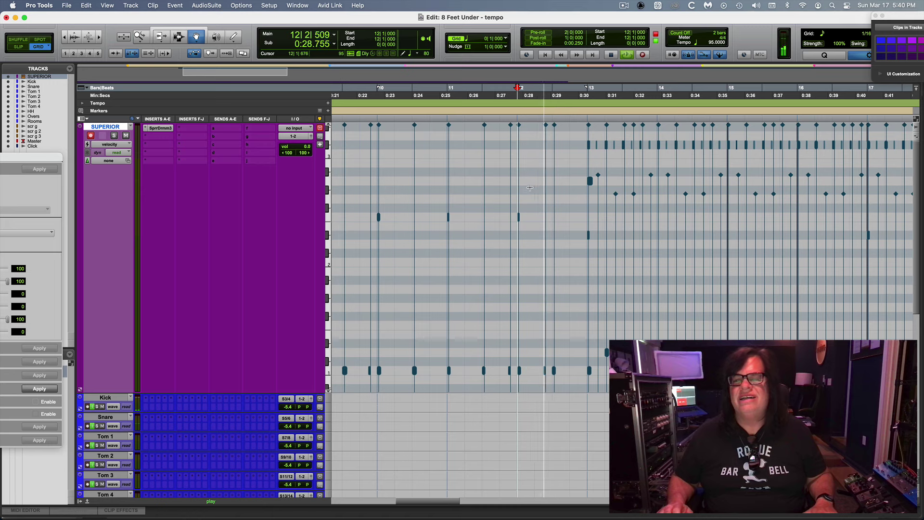
{"action": "key", "text": "space"}
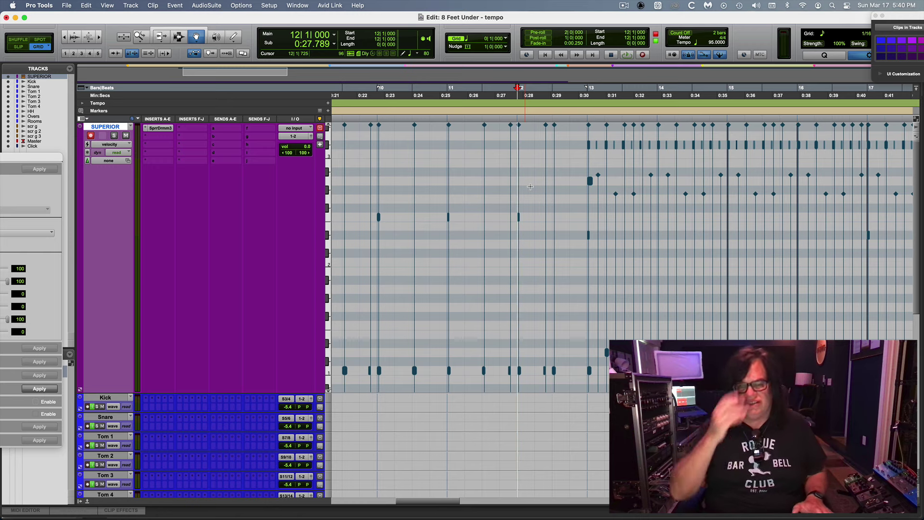
{"action": "key", "text": "space"}
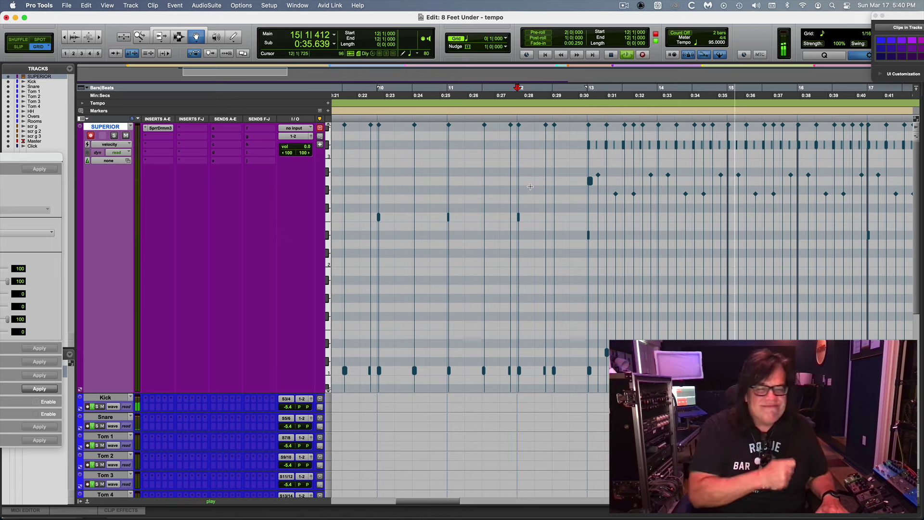
{"action": "key", "text": "space"}
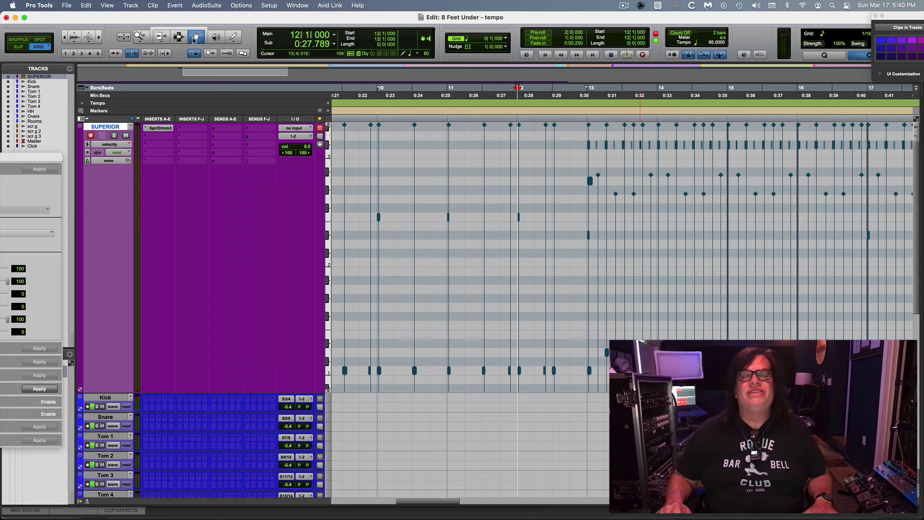
Try maximum velocity on the C#3 notes from bar 13 to bar 15, auditioning from bar 11 beat 2.
{"action": "left_click_drag", "start_coordinate": [580, 145], "coordinate": [735, 145]}
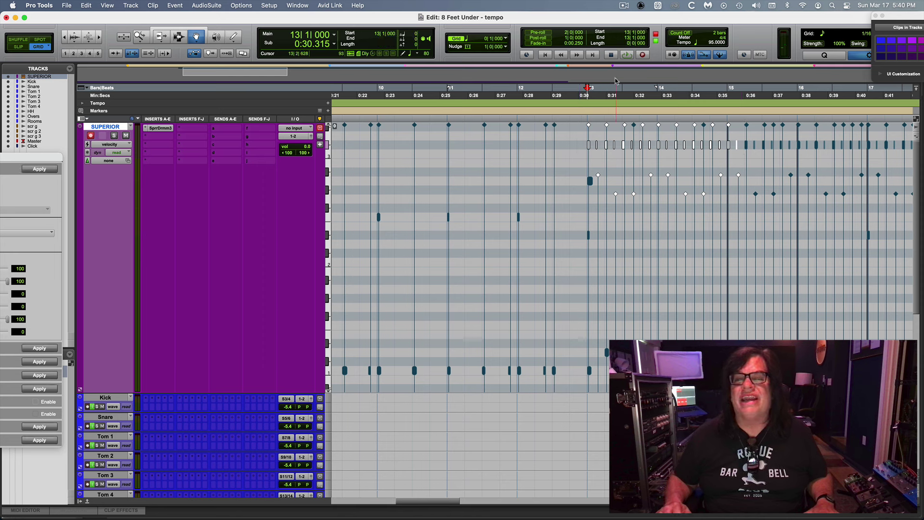
{"action": "left_click", "coordinate": [466, 123]}
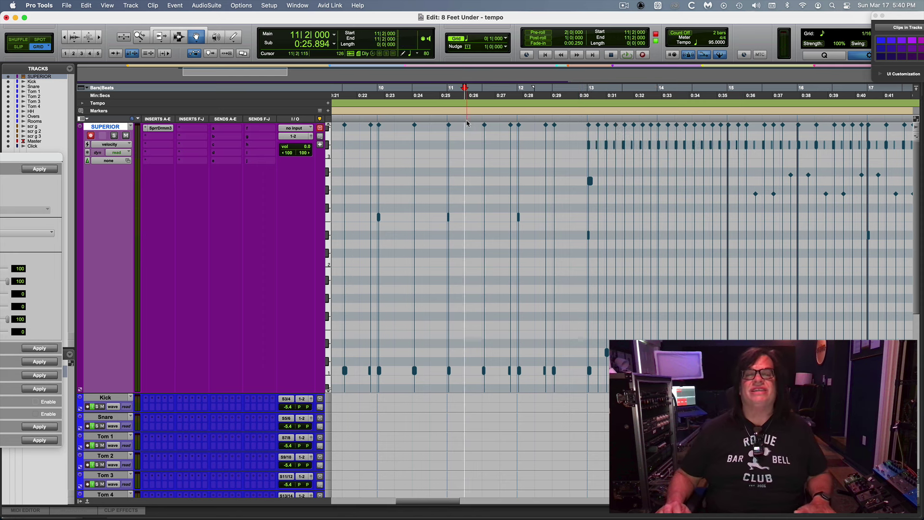
{"action": "key", "text": "space"}
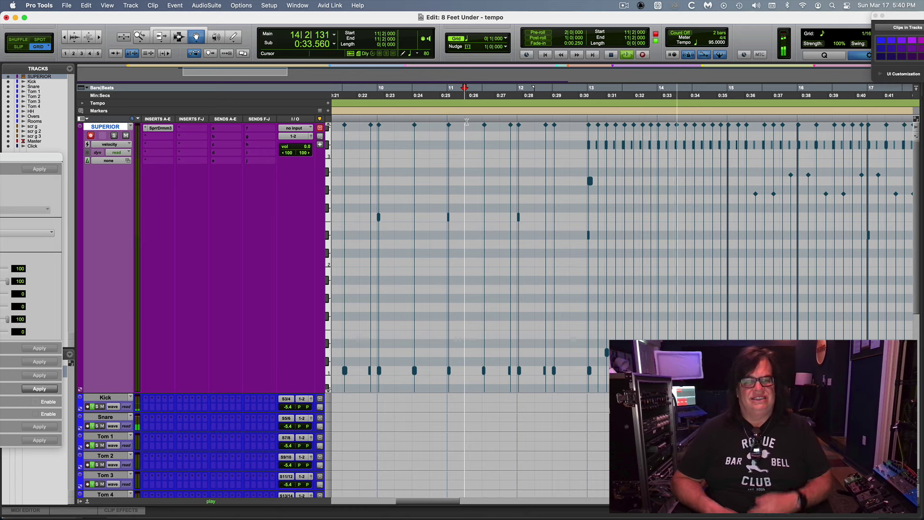
{"action": "key", "text": "space"}
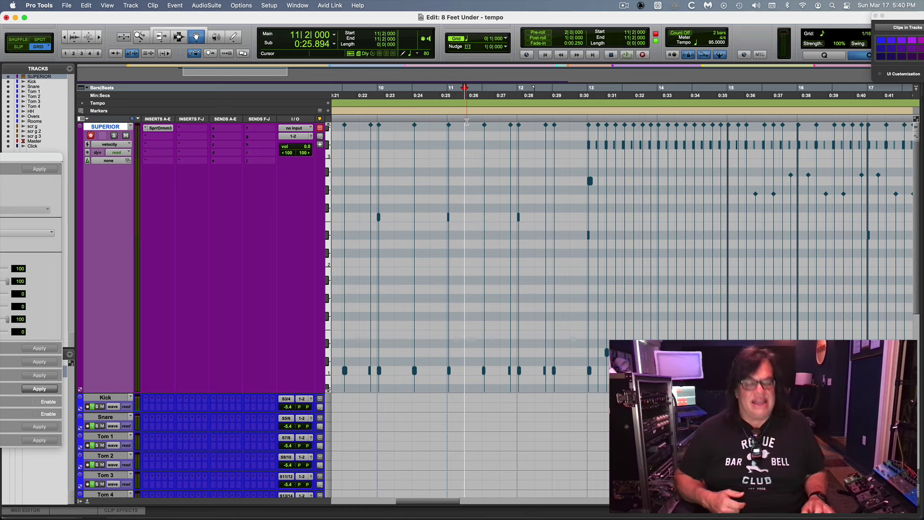
{"action": "left_click_drag", "start_coordinate": [588, 144], "coordinate": [728, 145]}
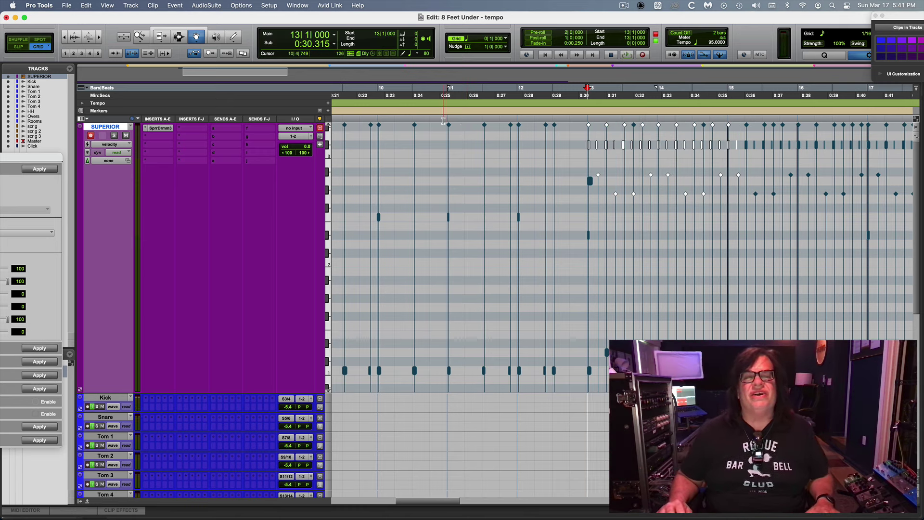
Play the SUPERIOR track with its original velocities from bar 11 into bar 13.
{"action": "left_click", "coordinate": [444, 120]}
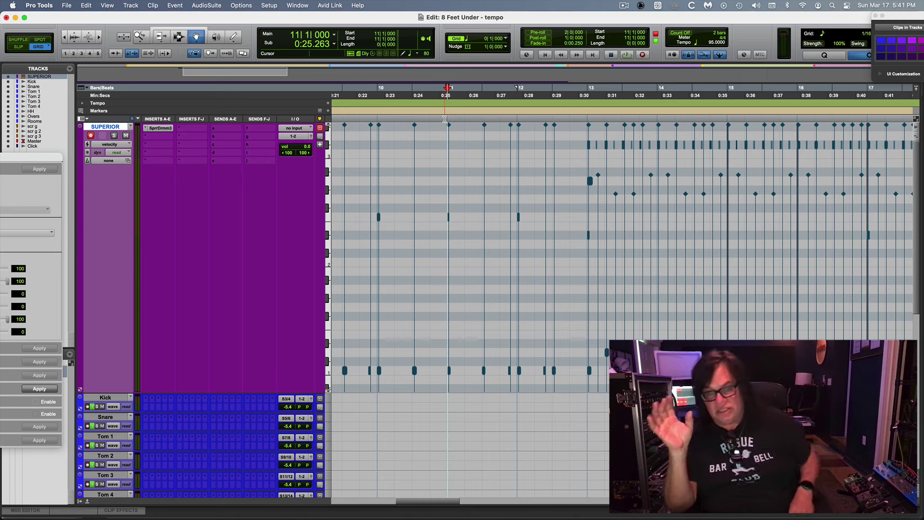
{"action": "key", "text": "space"}
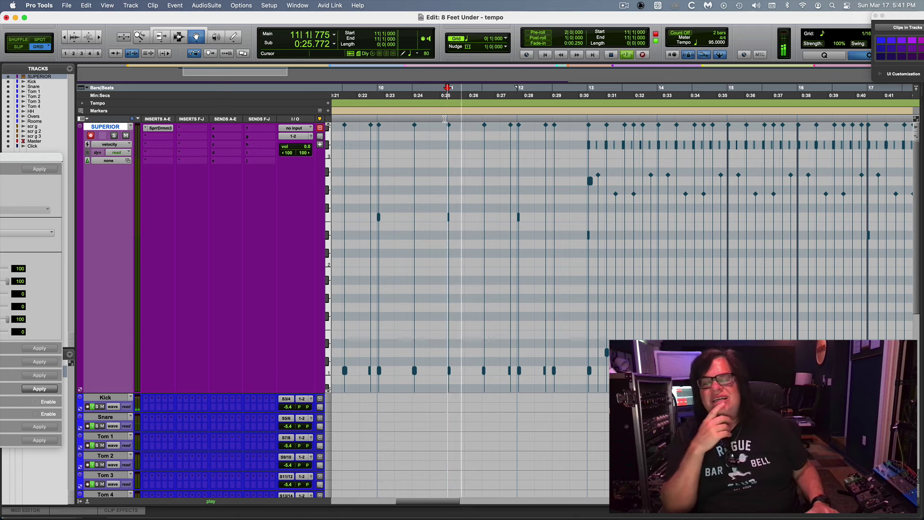
{"action": "key", "text": "space"}
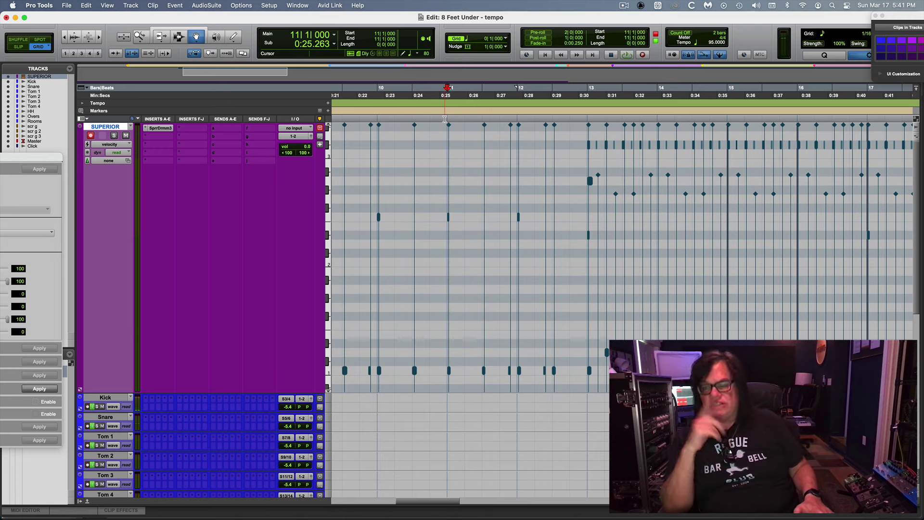
{"action": "key", "text": "space"}
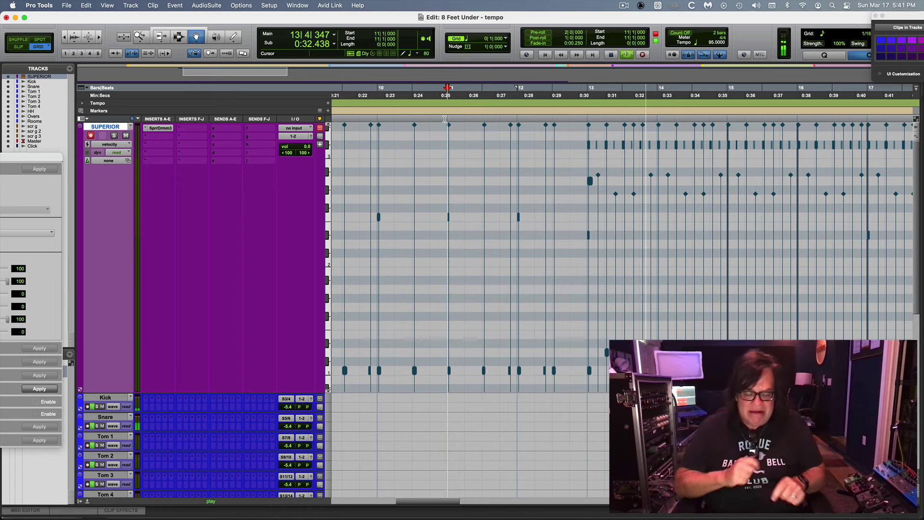
Continue auditioning around bar 17 of the SUPERIOR track and select the Eb2 note on its downbeat to check its velocity.
{"action": "key", "text": "super+bracketleft"}
{"action": "key", "text": "super+bracketleft"}
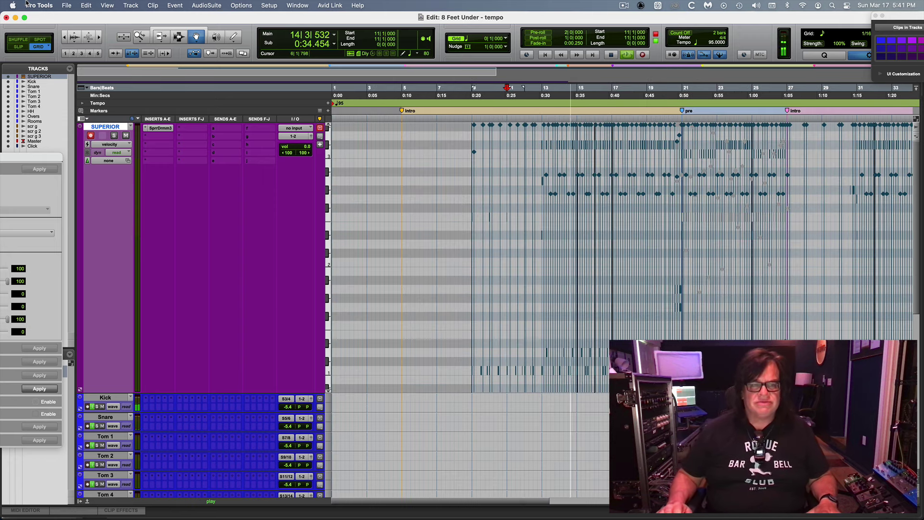
{"action": "left_click", "coordinate": [179, 36]}
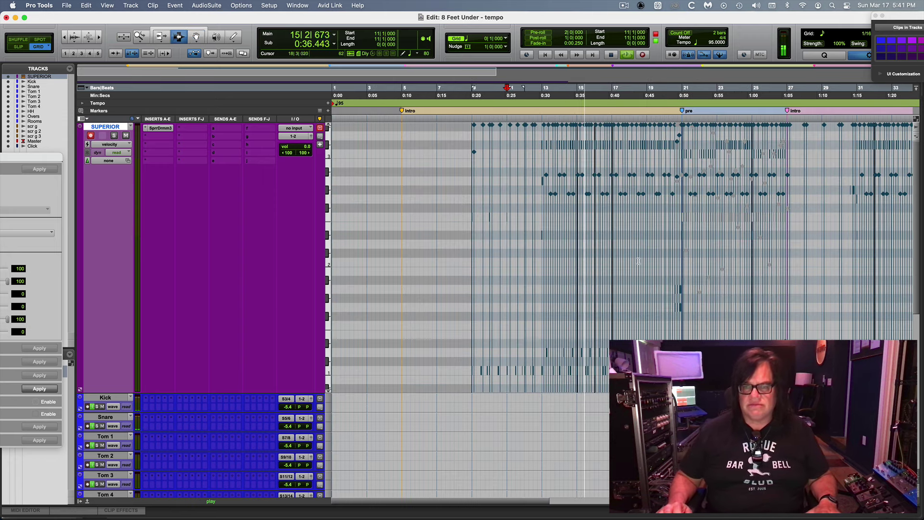
{"action": "left_click", "coordinate": [623, 207]}
{"action": "key", "text": "super+bracketright"}
{"action": "key", "text": "super+bracketright"}
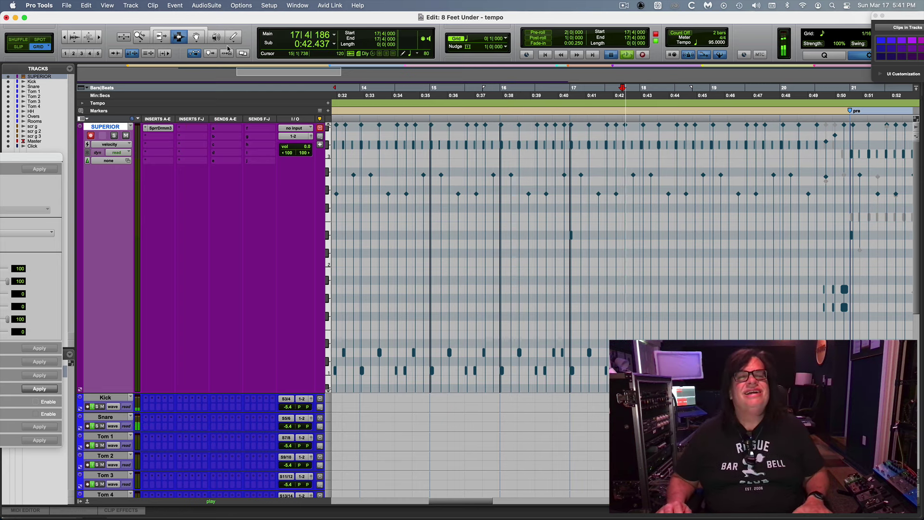
{"action": "key", "text": "space"}
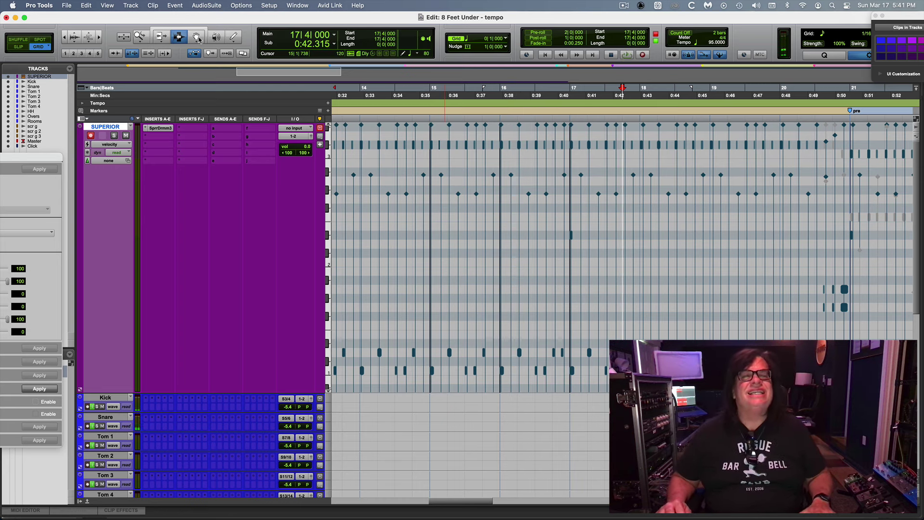
{"action": "left_click", "coordinate": [572, 236]}
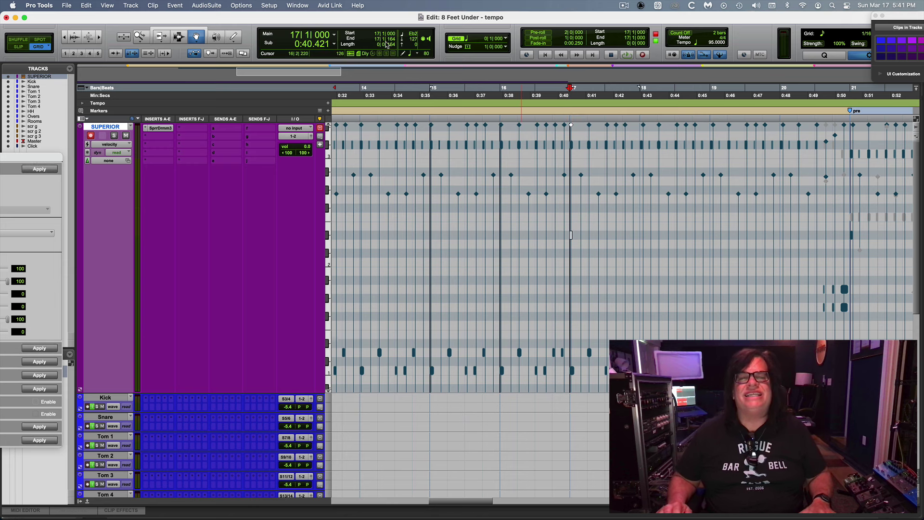
Play the SUPERIOR track from bar 14 and again from bar 16 to hear the Eb2 hit at bar 17.
{"action": "left_click", "coordinate": [402, 117]}
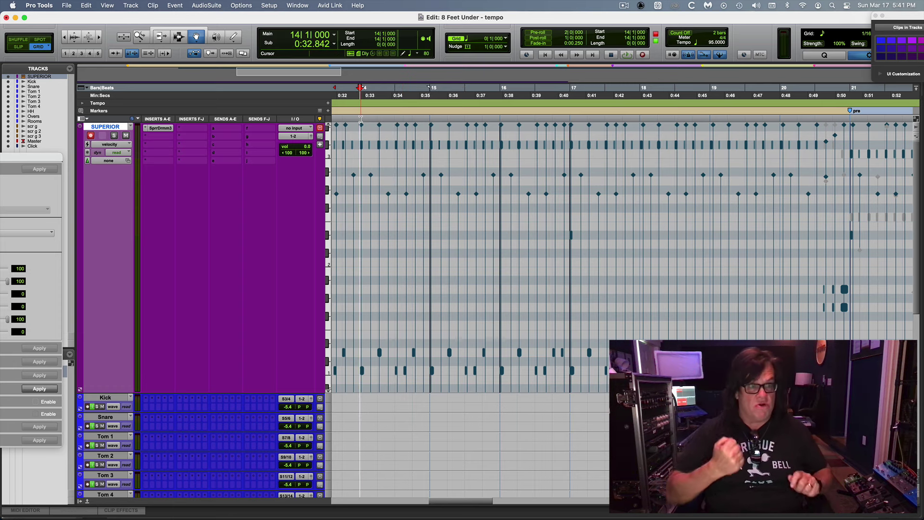
{"action": "key", "text": "space"}
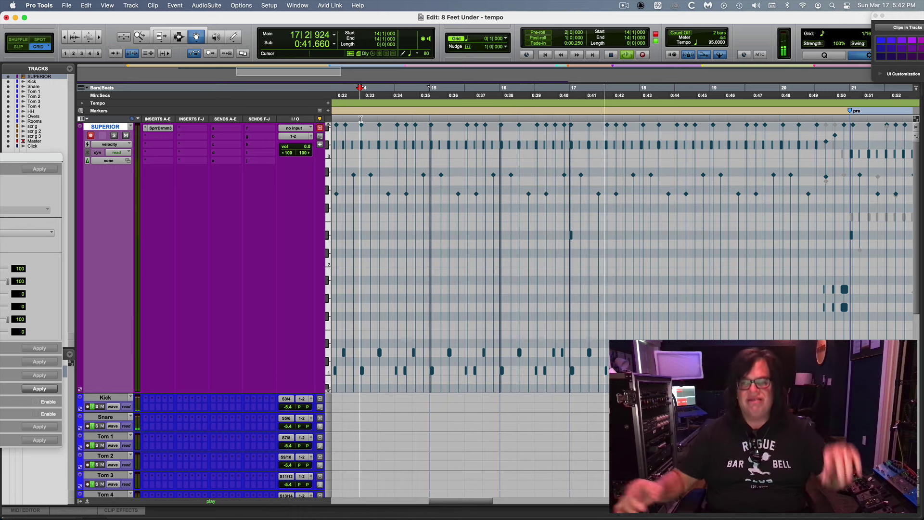
{"action": "key", "text": "space"}
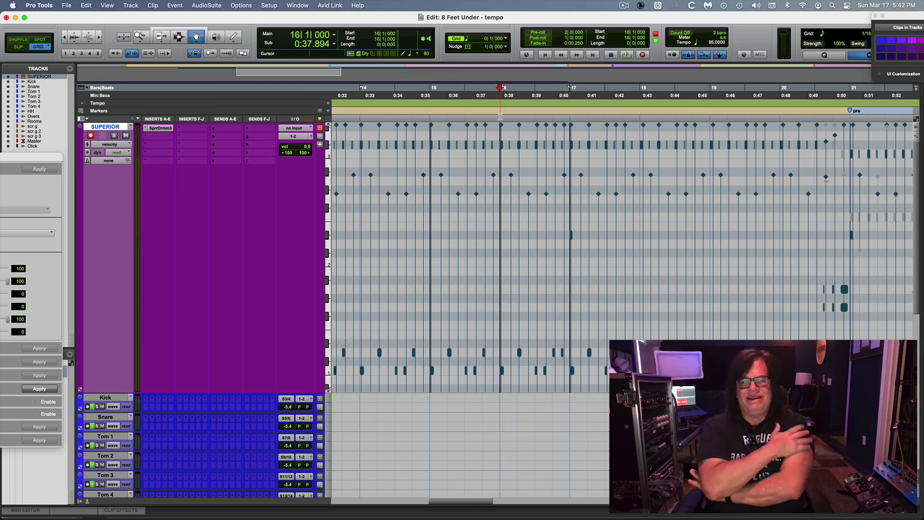
{"action": "key", "text": "space"}
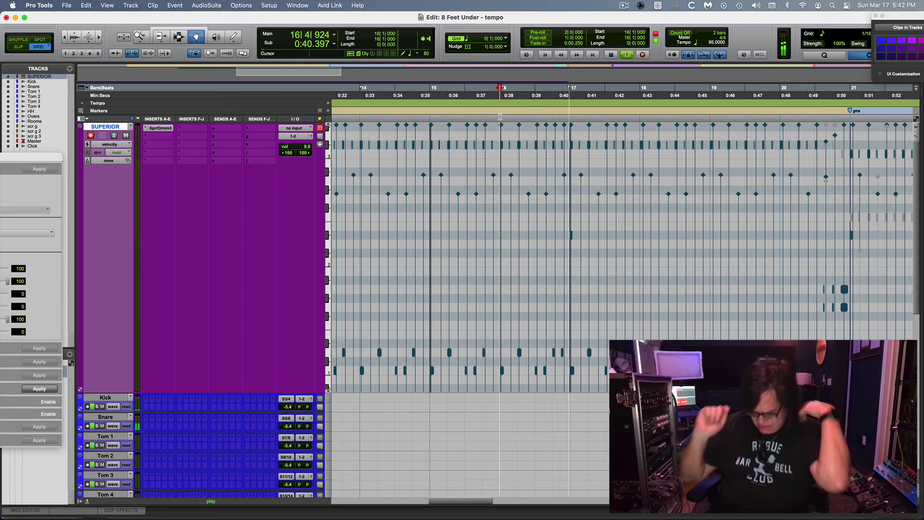
Place the edit cursor at bar 21 beat 2 and switch the SUPERIOR track to the clips view.
{"action": "key", "text": "super+bracketleft"}
{"action": "key", "text": "super+bracketleft"}
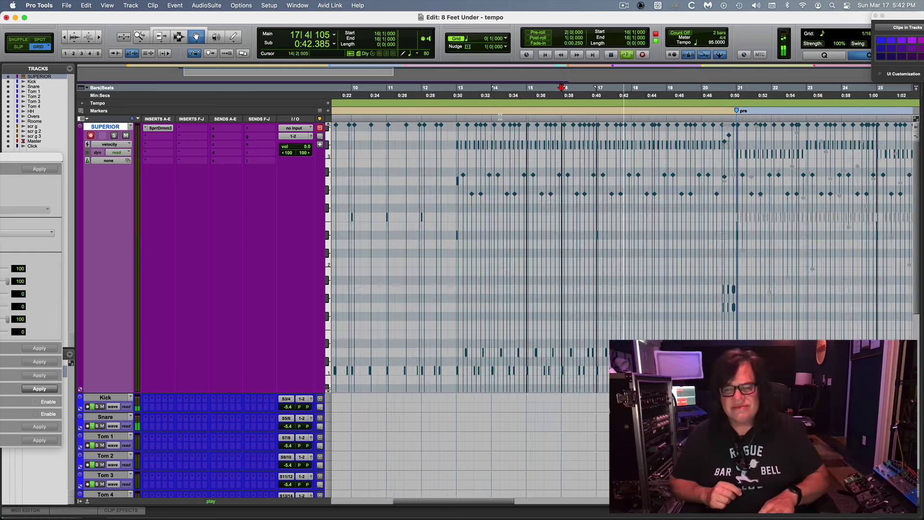
{"action": "left_click", "coordinate": [178, 38]}
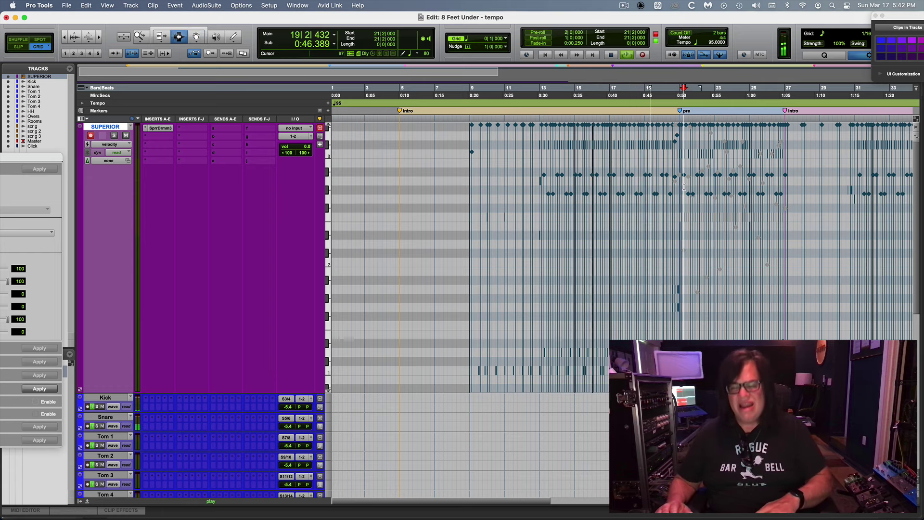
{"action": "key", "text": "super+bracketright"}
{"action": "key", "text": "super+bracketright"}
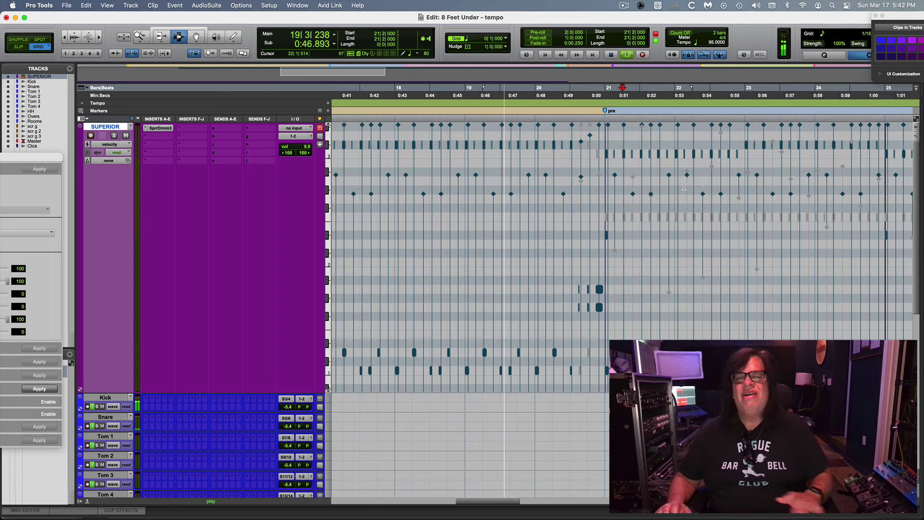
{"action": "left_click", "coordinate": [104, 145]}
{"action": "left_click", "coordinate": [105, 148]}
{"action": "left_click", "coordinate": [105, 147]}
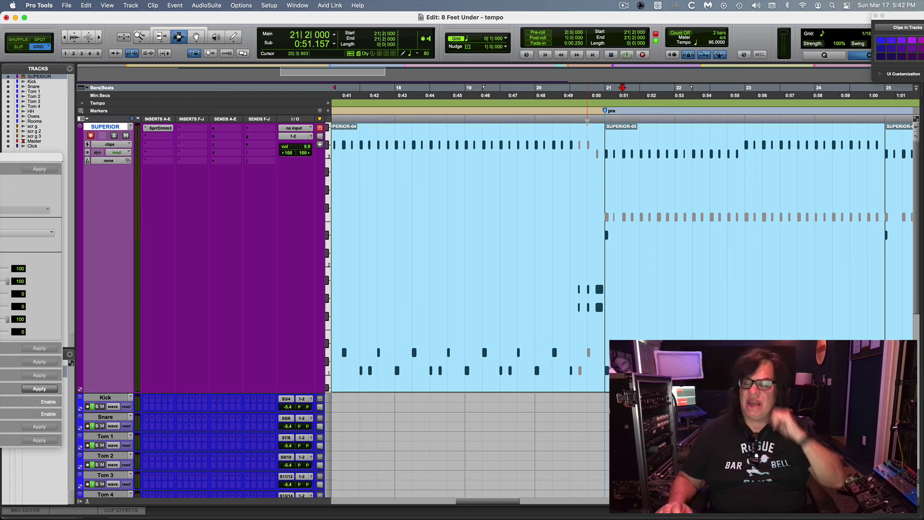
Record an F#2 hit at the bar 23 downbeat, starting from bar 20 beat 4, and play it back from bar 22 beat 3.
{"action": "key", "text": "space"}
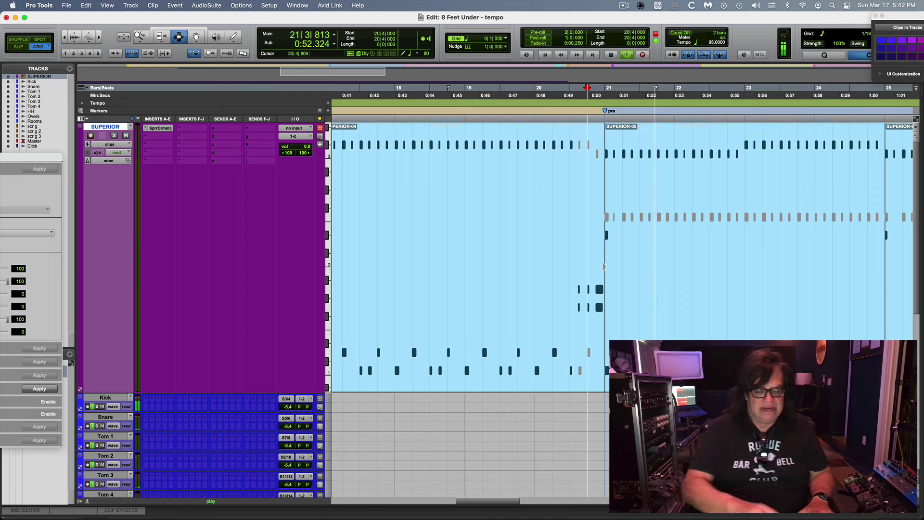
{"action": "key", "text": "super+space"}
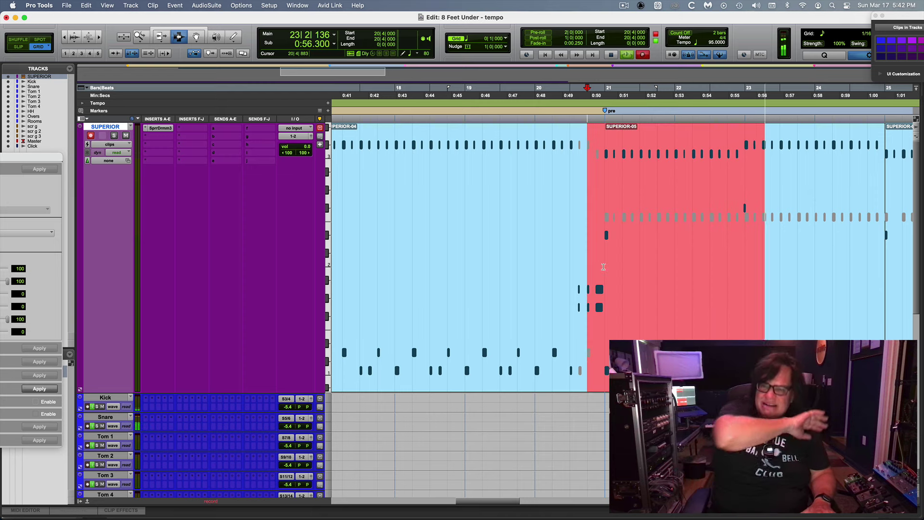
{"action": "key", "text": "space"}
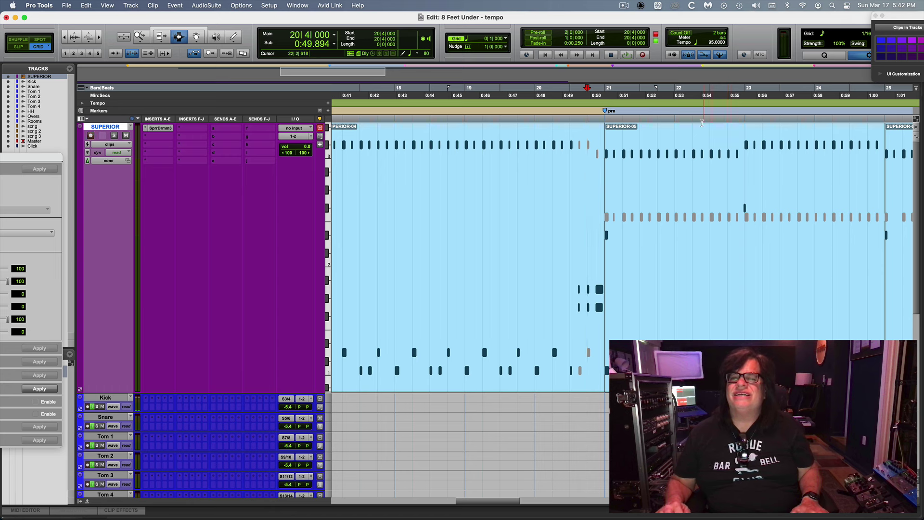
{"action": "key", "text": "space"}
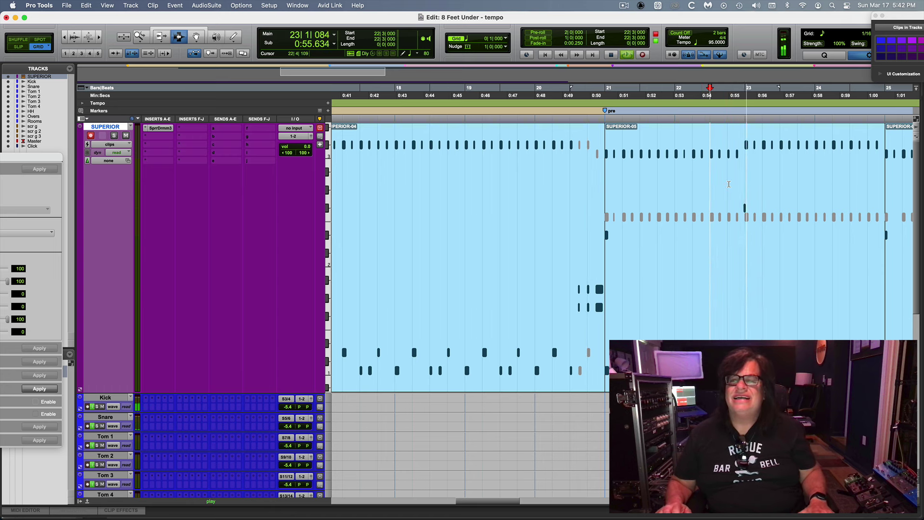
{"action": "key", "text": "space"}
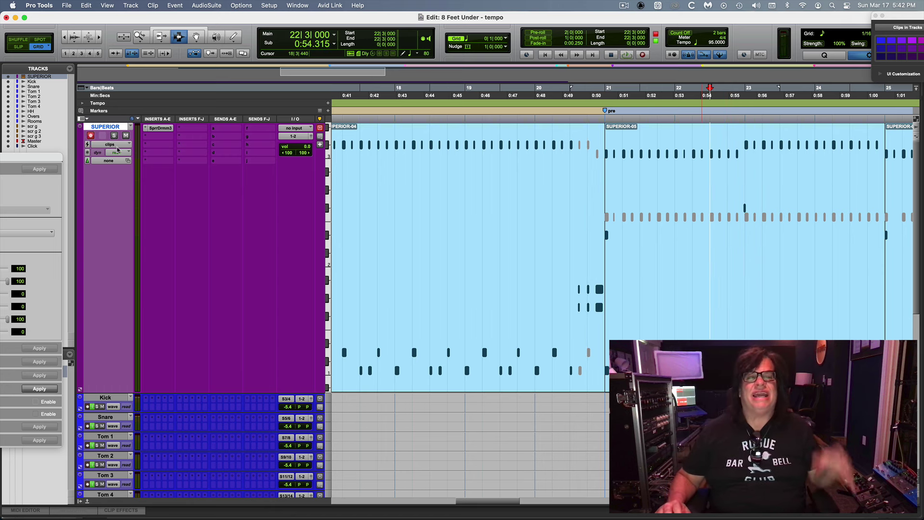
Show velocities on the SUPERIOR track and select the F#2 note at the start of bar 23.
{"action": "left_click", "coordinate": [117, 145]}
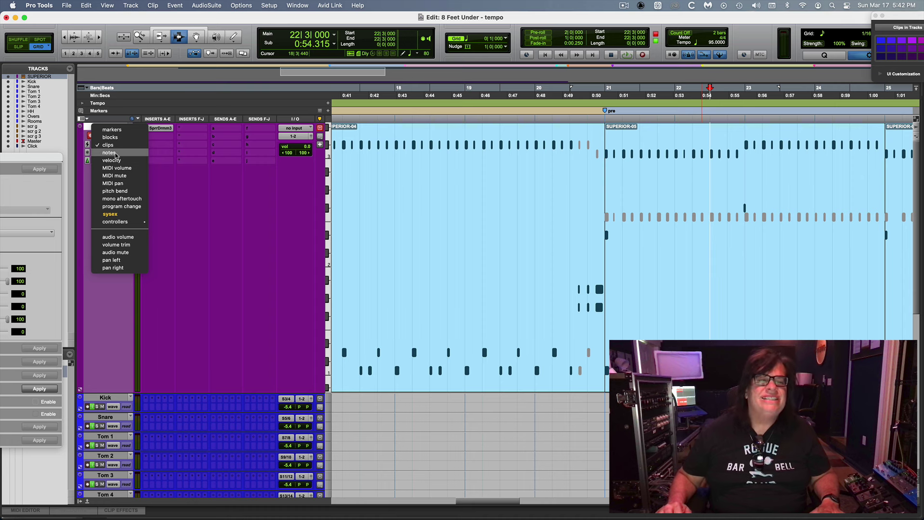
{"action": "left_click", "coordinate": [113, 161]}
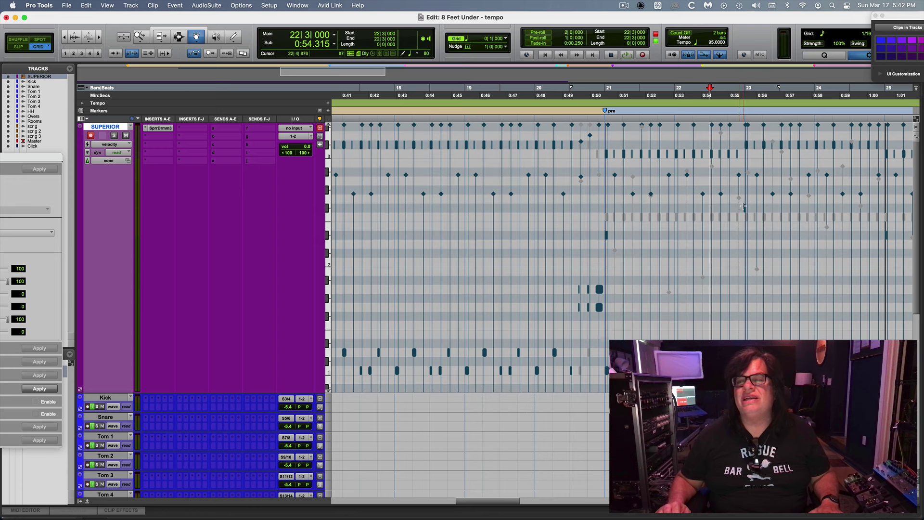
{"action": "left_click", "coordinate": [746, 209]}
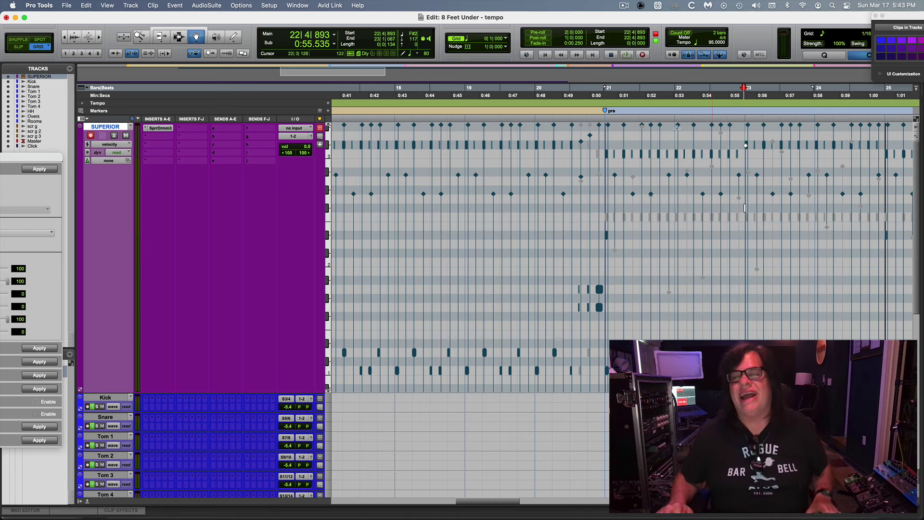
Play the SUPERIOR track from bar 21 past the F#2 hit at bar 23.
{"action": "left_click", "coordinate": [605, 118]}
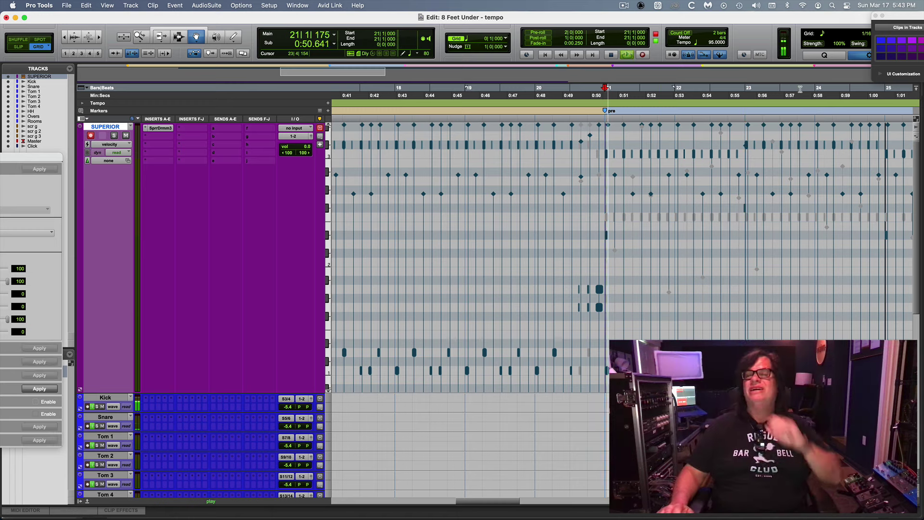
{"action": "key", "text": "space"}
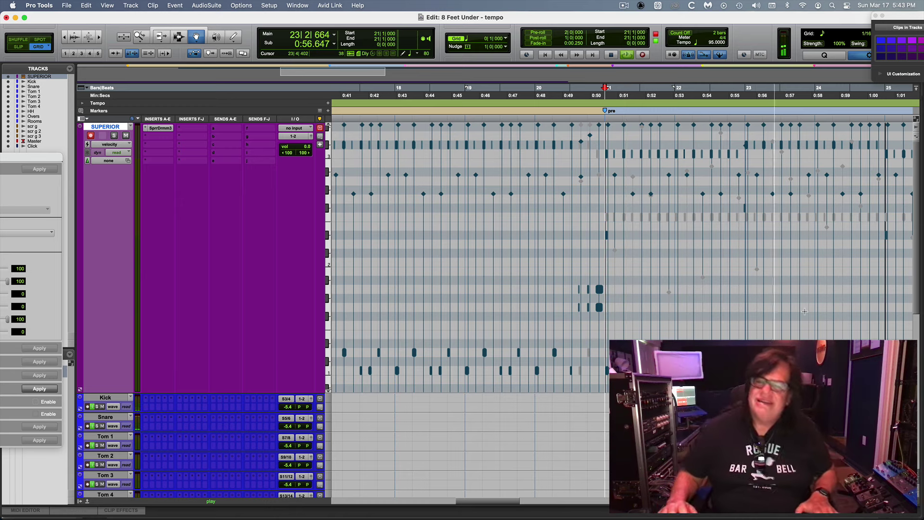
{"action": "key", "text": "space"}
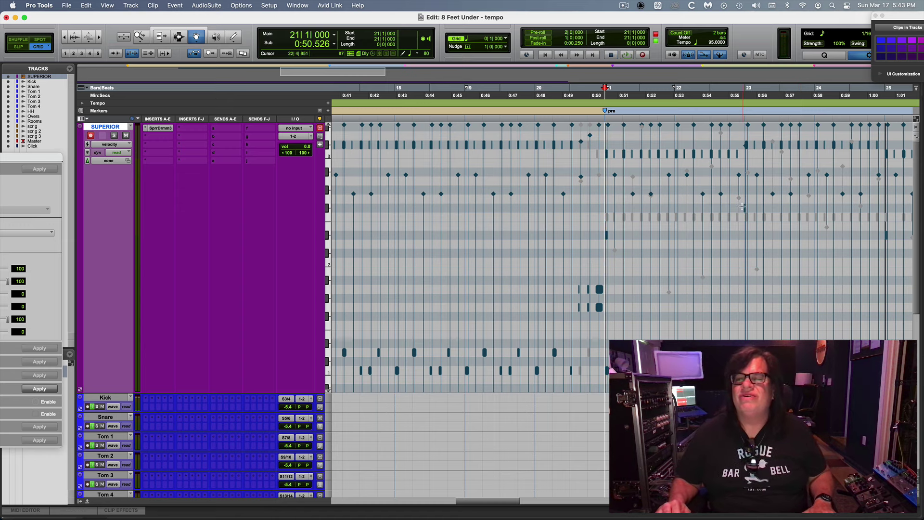
Select the F#2 note at bar 23 and compare it with the Ride, Cymbal 4 and Cymbal 5 in the Superior Drummer 3 kit.
{"action": "left_click", "coordinate": [744, 207]}
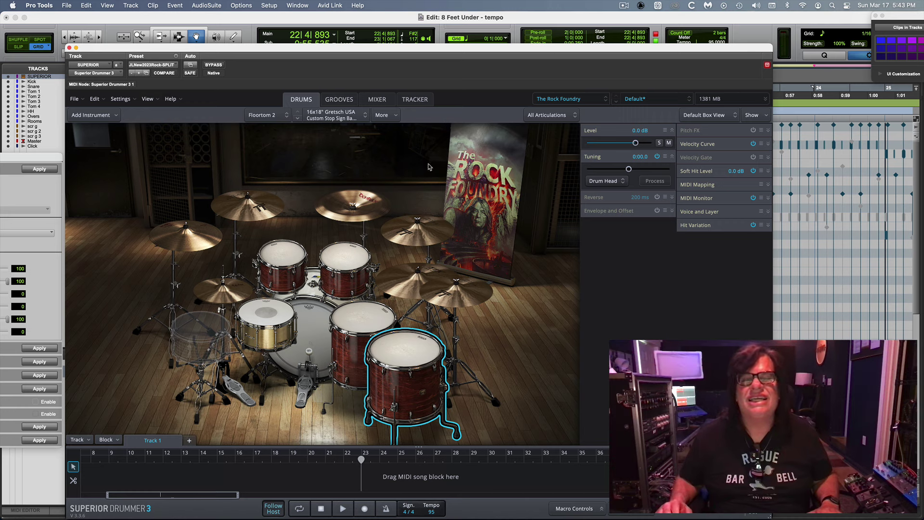
{"action": "left_click", "coordinate": [262, 202]}
{"action": "left_click", "coordinate": [417, 280]}
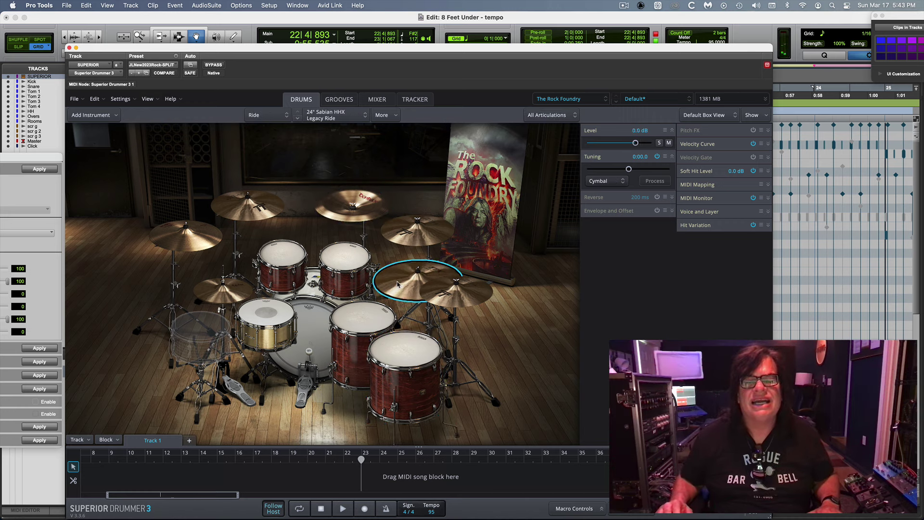
{"action": "left_click", "coordinate": [417, 228]}
{"action": "left_click_drag", "start_coordinate": [527, 48], "coordinate": [391, 8]}
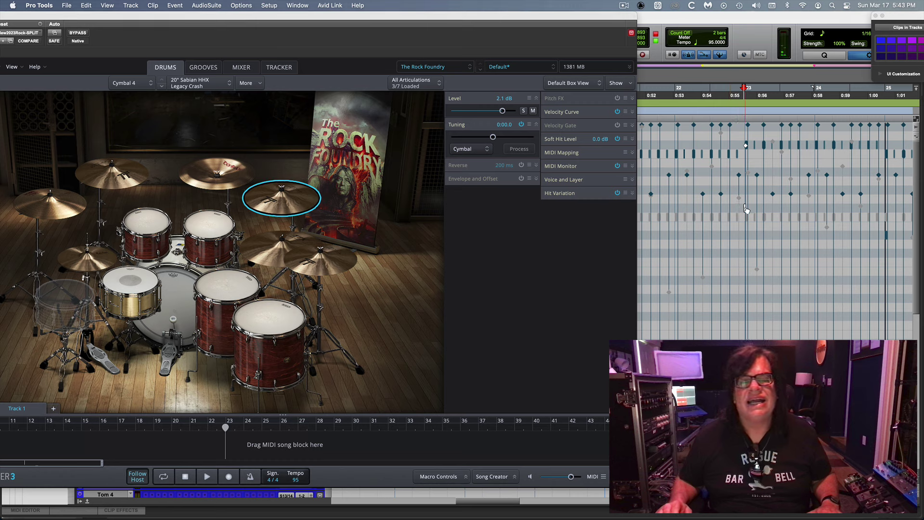
{"action": "key", "text": "space"}
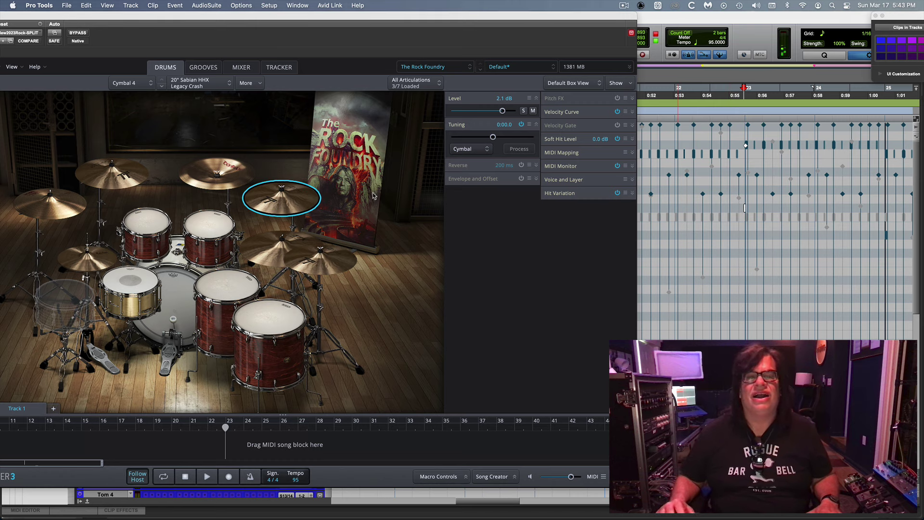
{"action": "left_click", "coordinate": [339, 262]}
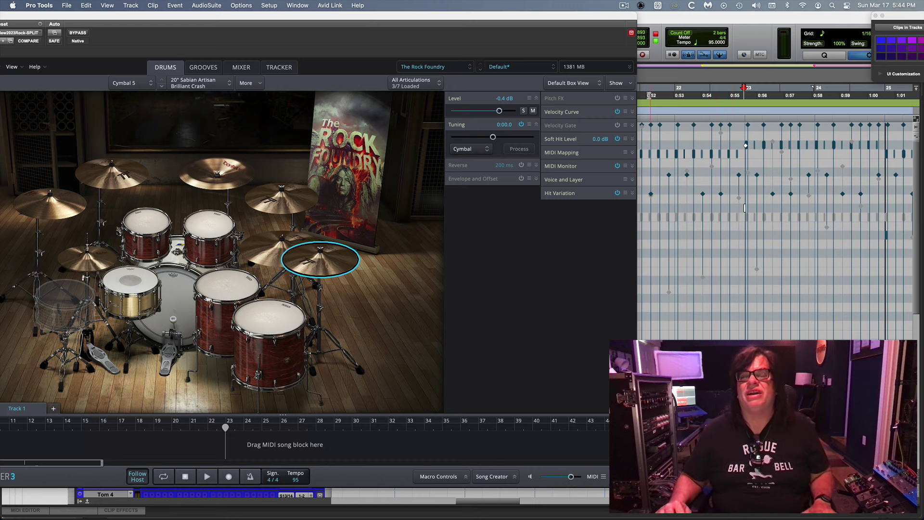
Audition Cymbal 1 and Cymbal 4 in the kit, and play the SUPERIOR track from bar 21 beat 4 into bar 27.
{"action": "left_click", "coordinate": [652, 120]}
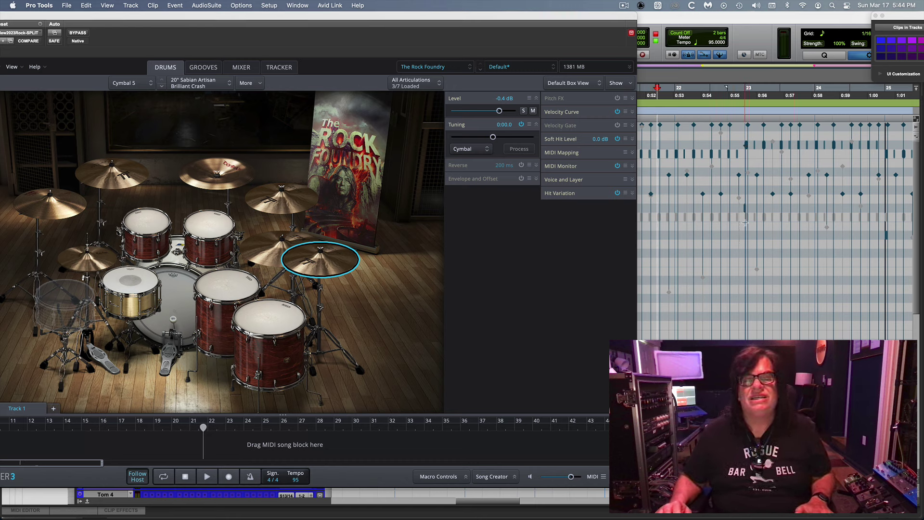
{"action": "left_click", "coordinate": [73, 210]}
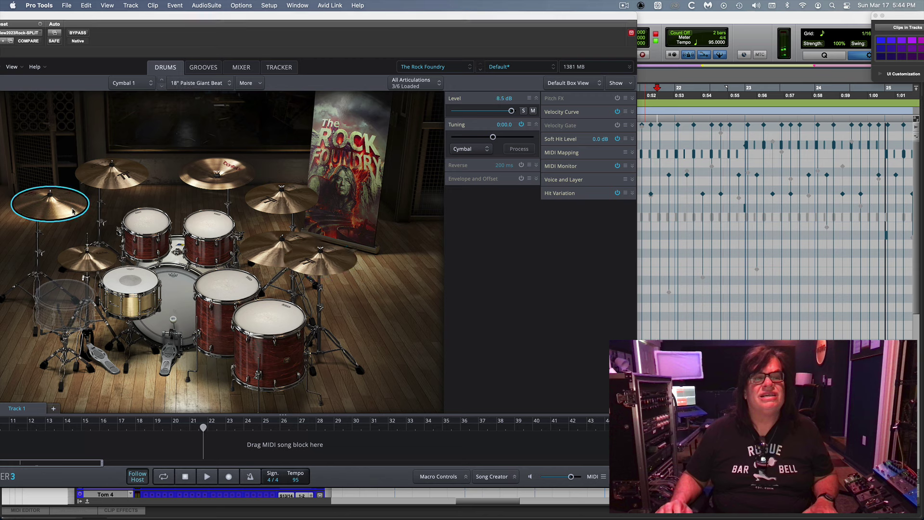
{"action": "left_click", "coordinate": [266, 207]}
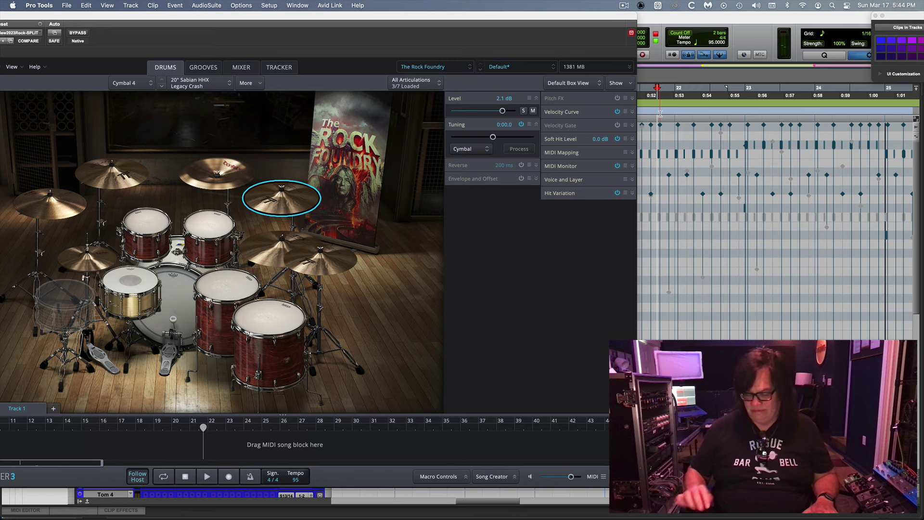
{"action": "key", "text": "space"}
{"action": "key", "text": "super+bracketleft"}
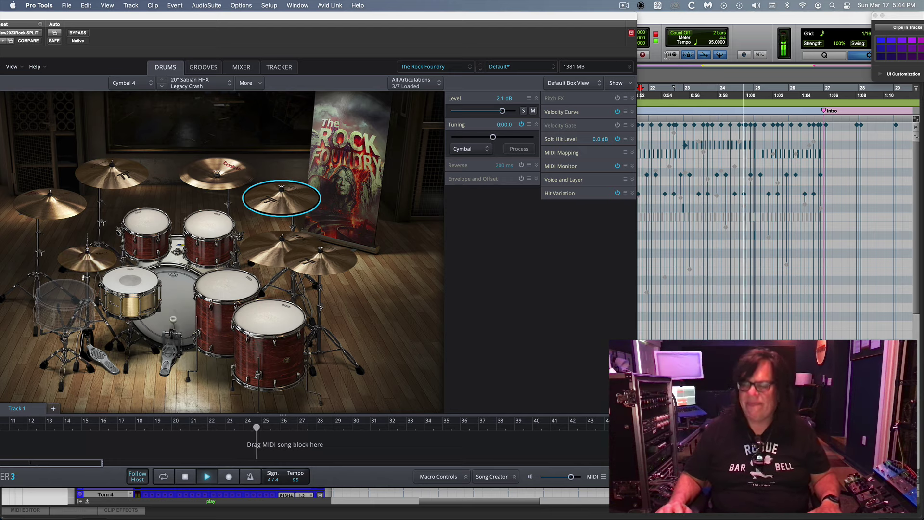
{"action": "left_click_drag", "start_coordinate": [460, 21], "coordinate": [468, 184]}
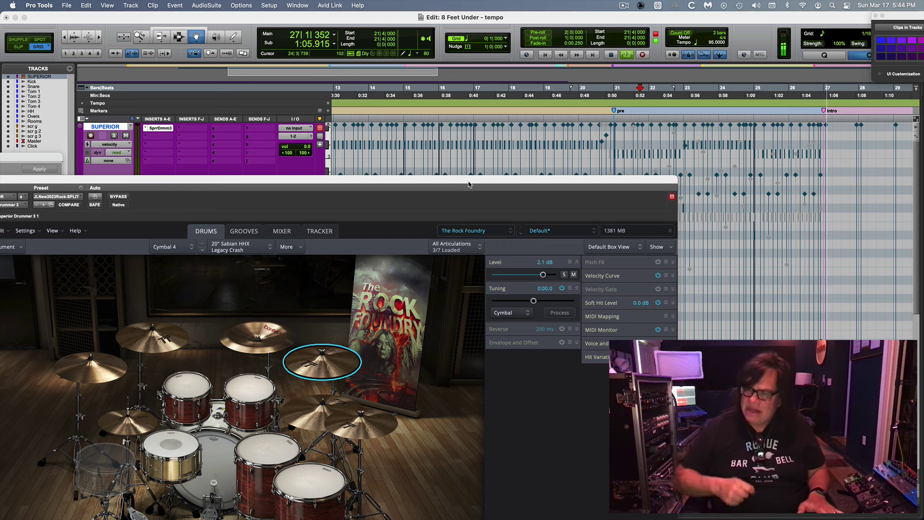
{"action": "key", "text": "space"}
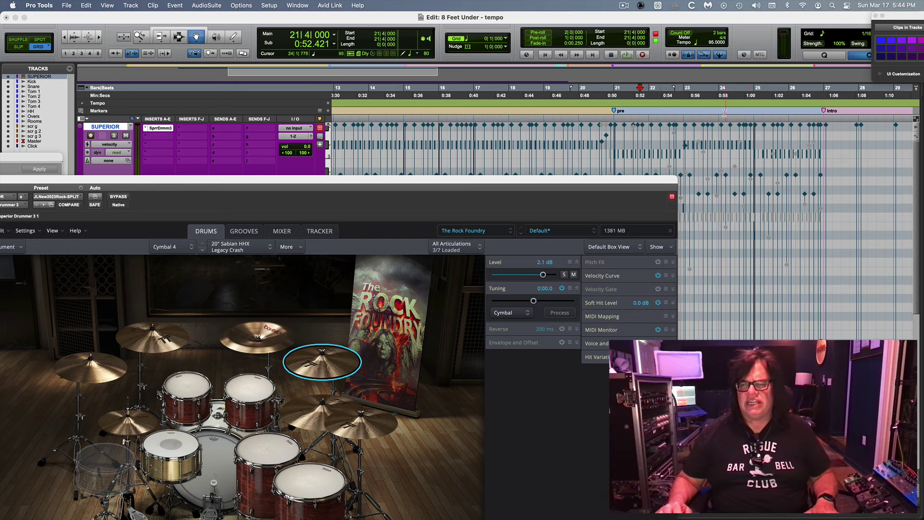
Play the SUPERIOR track from bar 20 and set its track view to notes.
{"action": "left_click", "coordinate": [587, 119]}
{"action": "key", "text": "space"}
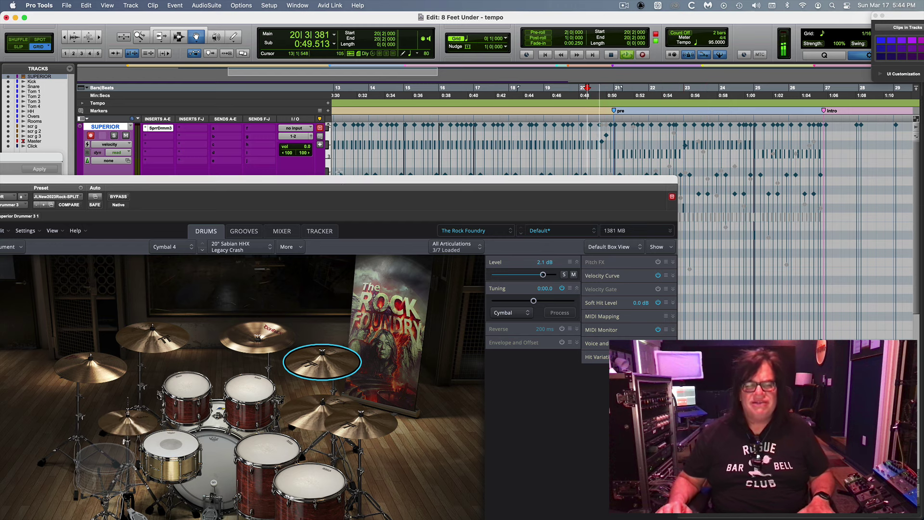
{"action": "key", "text": "space"}
{"action": "left_click_drag", "start_coordinate": [353, 184], "coordinate": [412, 309]}
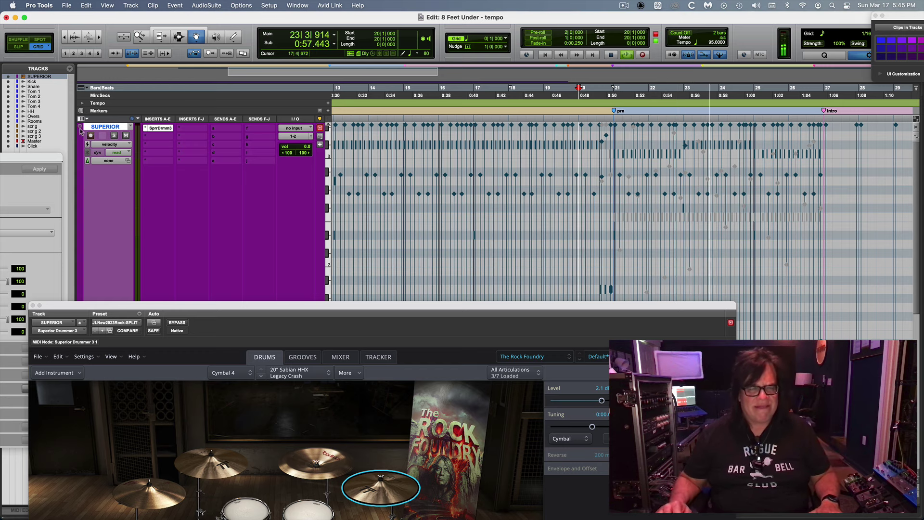
{"action": "left_click", "coordinate": [112, 145]}
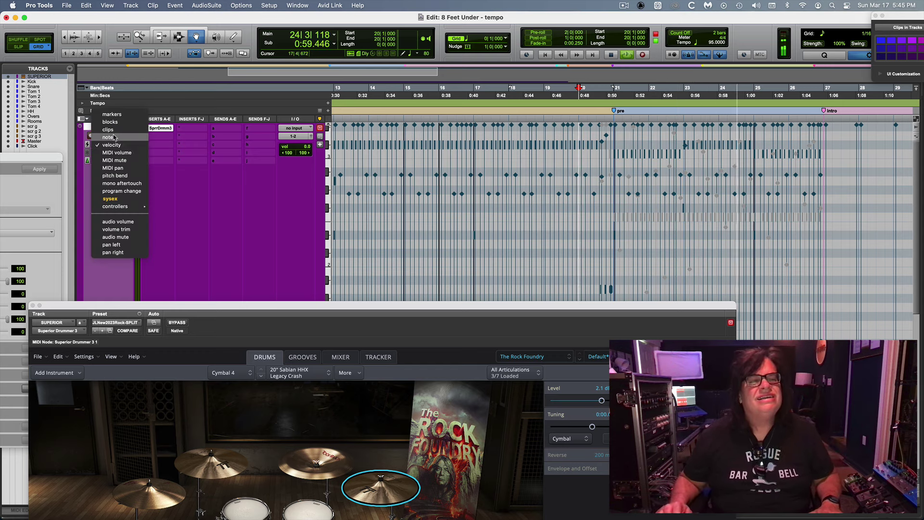
{"action": "left_click", "coordinate": [513, 143]}
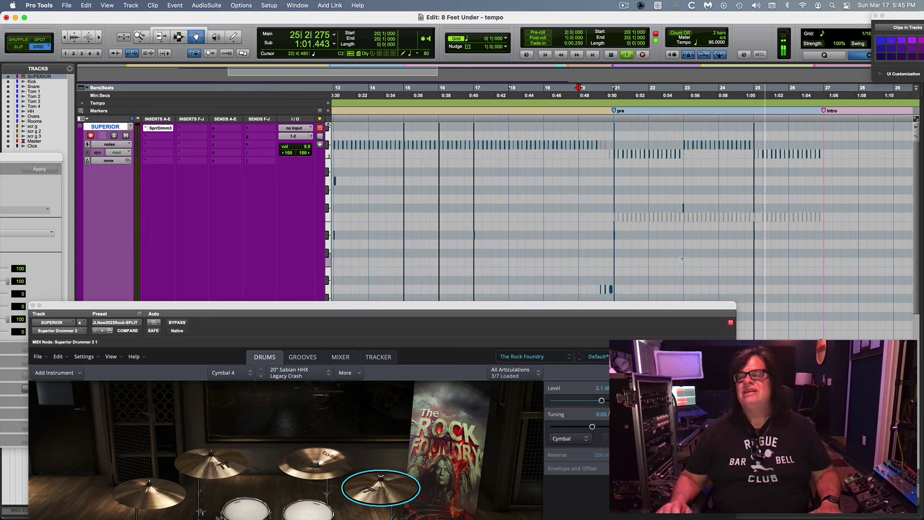
Activate the Selector tool and close the Superior Drummer 3 window to uncover the SUPERIOR track's notes.
{"action": "key", "text": "alt+a"}
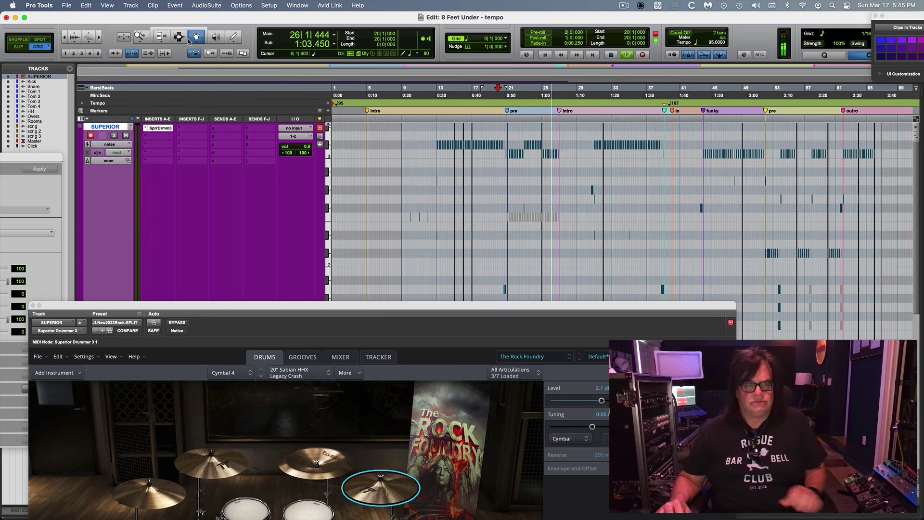
{"action": "key", "text": "F7"}
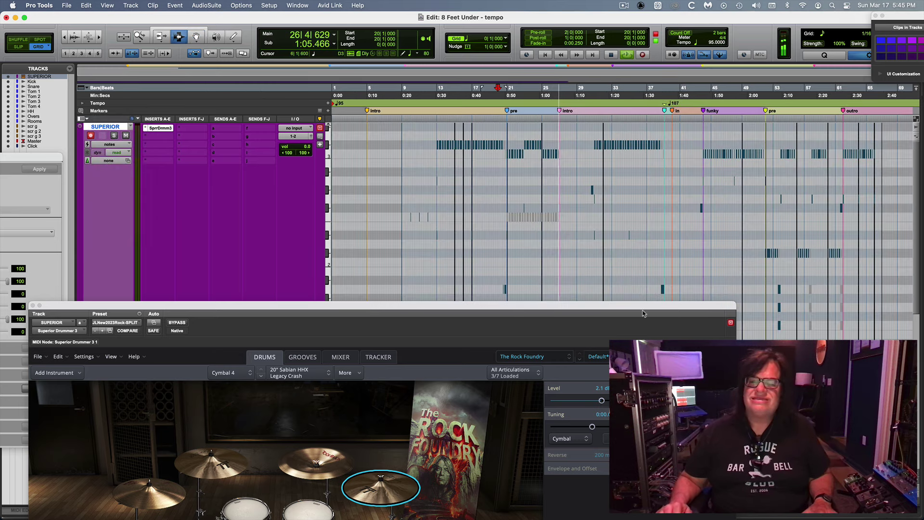
{"action": "left_click_drag", "start_coordinate": [645, 310], "coordinate": [718, 34]}
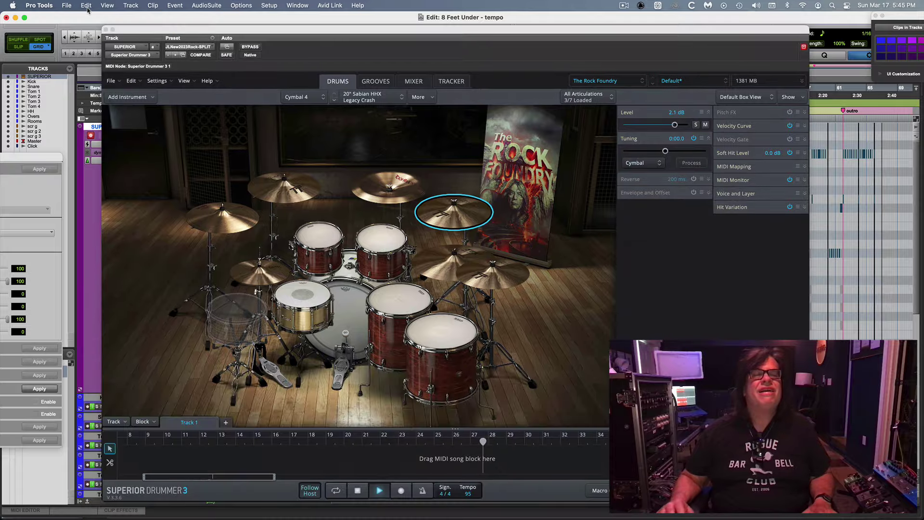
{"action": "left_click", "coordinate": [106, 29]}
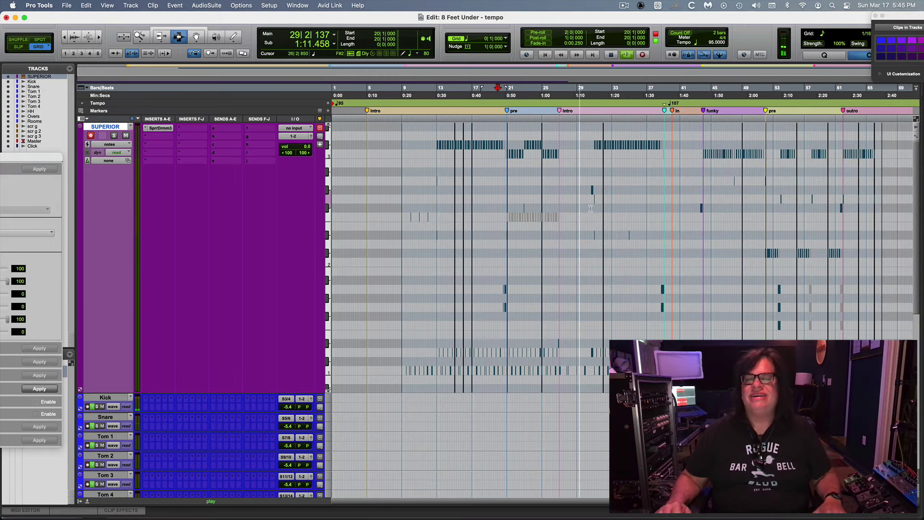
Examine the SUPERIOR track's MIDI notes around bars 31 and 38 during playback.
{"action": "key", "text": "super+bracketright"}
{"action": "key", "text": "super+bracketright"}
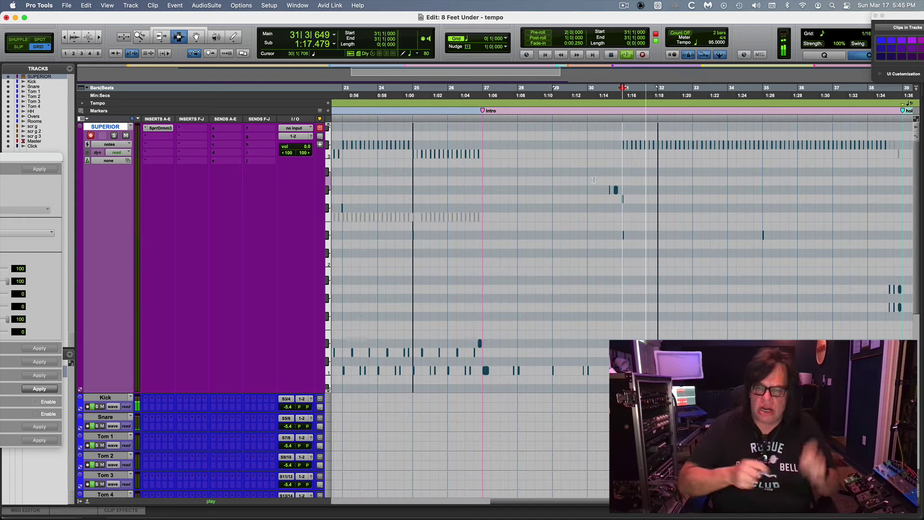
{"action": "key", "text": "super+bracketleft"}
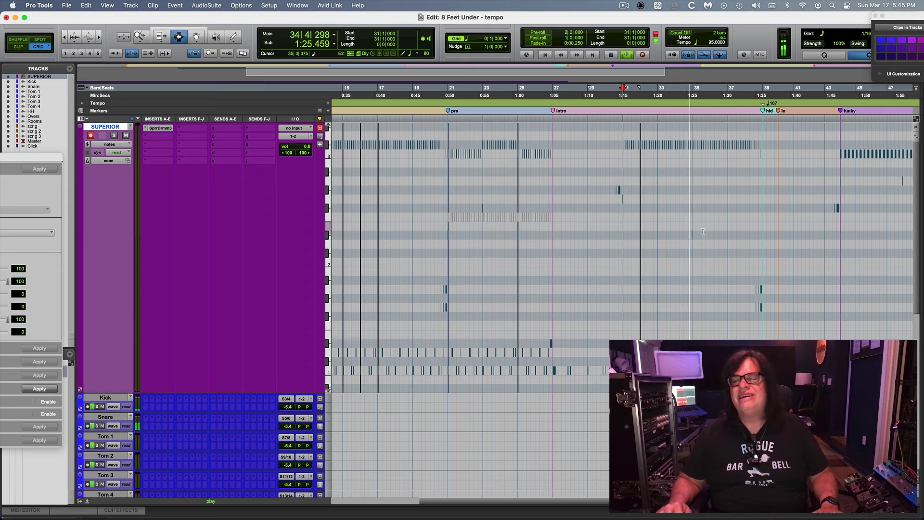
{"action": "left_click", "coordinate": [746, 236]}
{"action": "key", "text": "super+]"}
{"action": "key", "text": "super+]"}
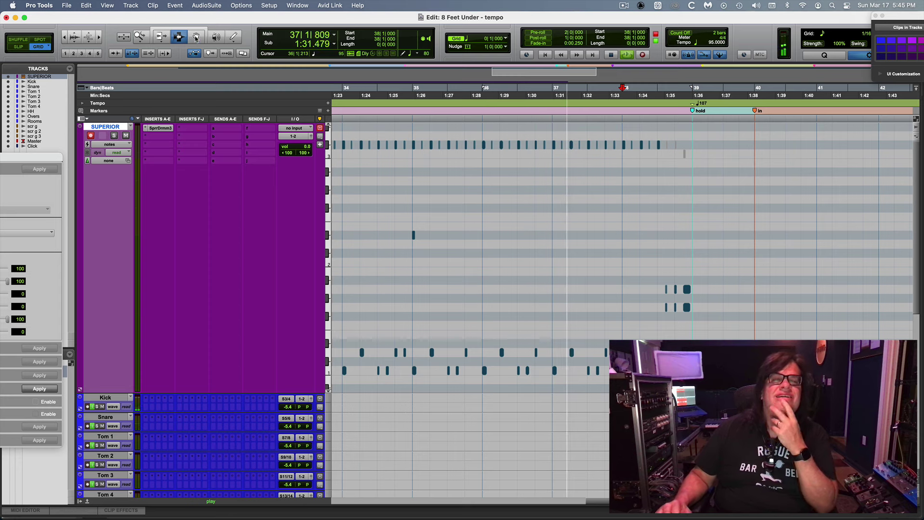
Select the Eb2 note at the start of bar 35 with the Grabber tool.
{"action": "left_click", "coordinate": [196, 37]}
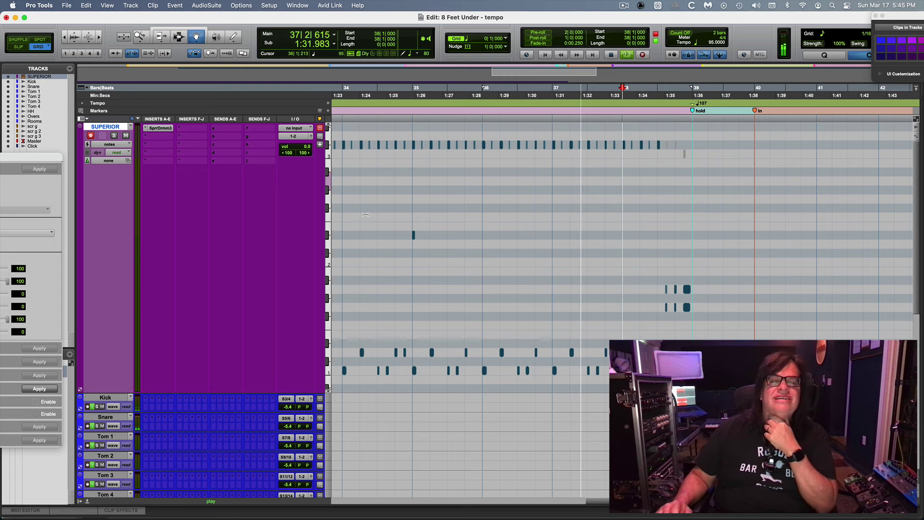
{"action": "left_click", "coordinate": [414, 235]}
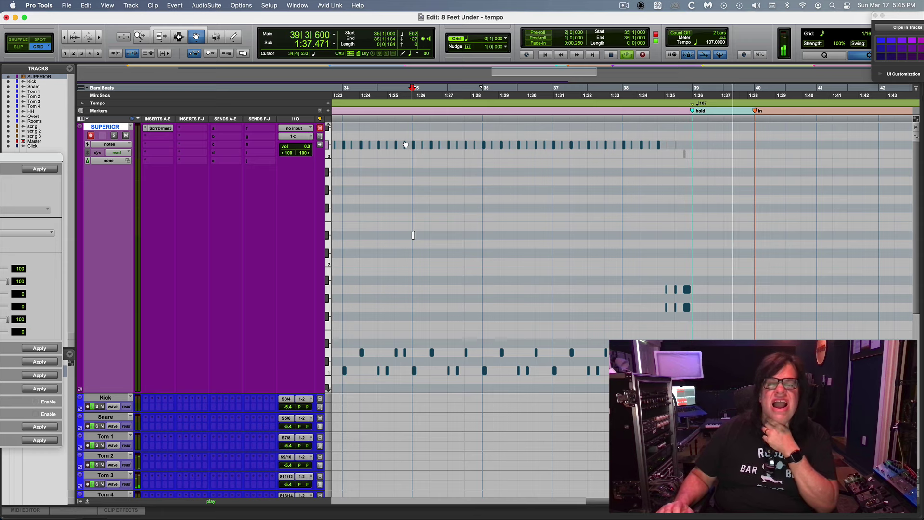
{"action": "key", "text": "r"}
{"action": "key", "text": "r"}
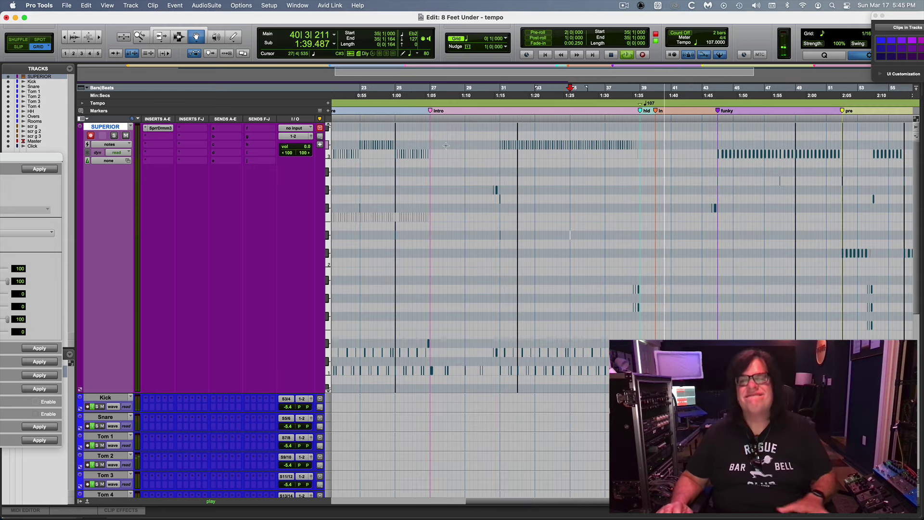
Show the velocities on the SUPERIOR track, and return its track view to notes.
{"action": "left_click", "coordinate": [114, 145]}
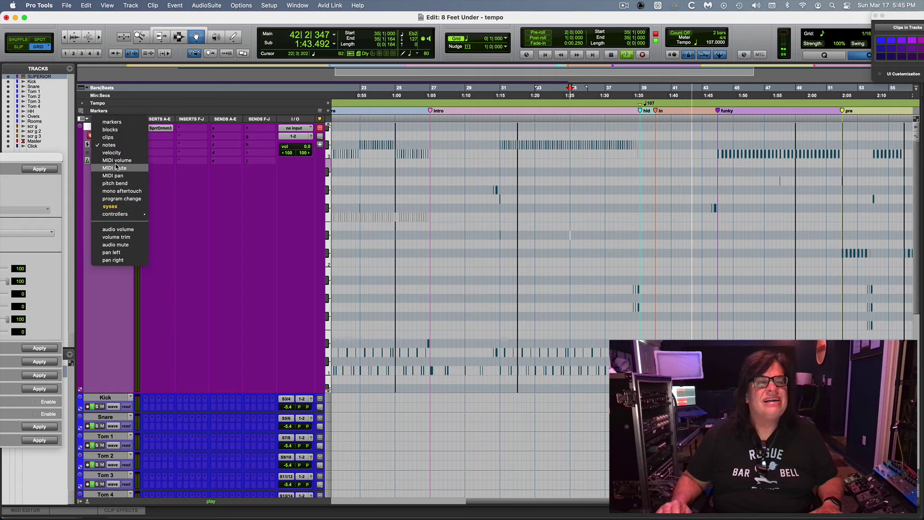
{"action": "left_click", "coordinate": [111, 144]}
{"action": "key", "text": "ctrl+minus"}
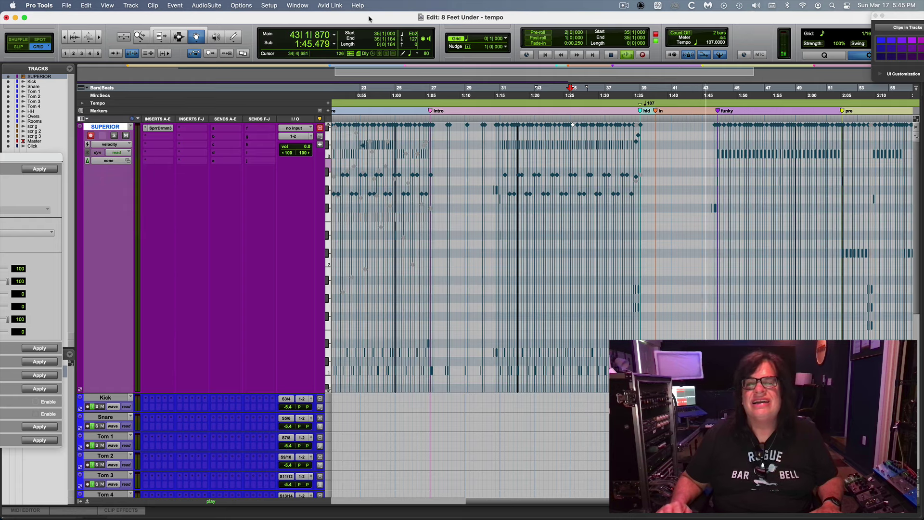
{"action": "left_click", "coordinate": [109, 144]}
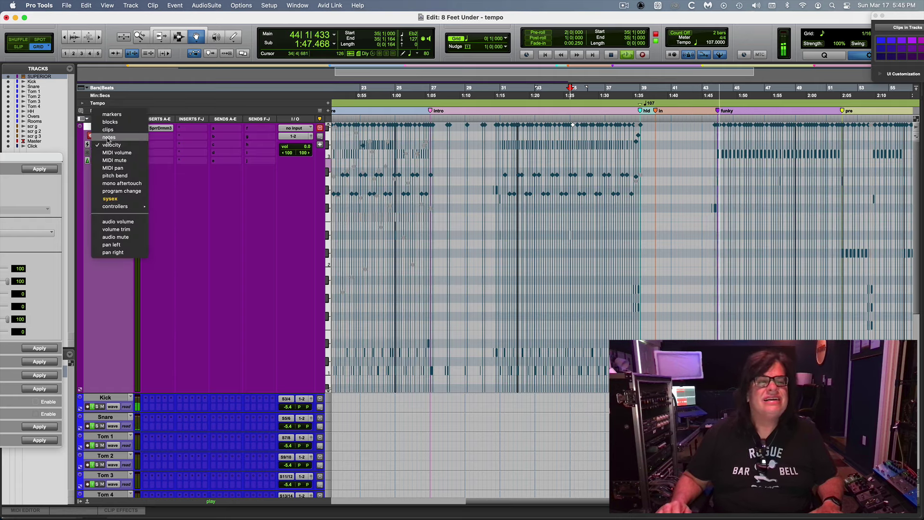
{"action": "left_click", "coordinate": [109, 138]}
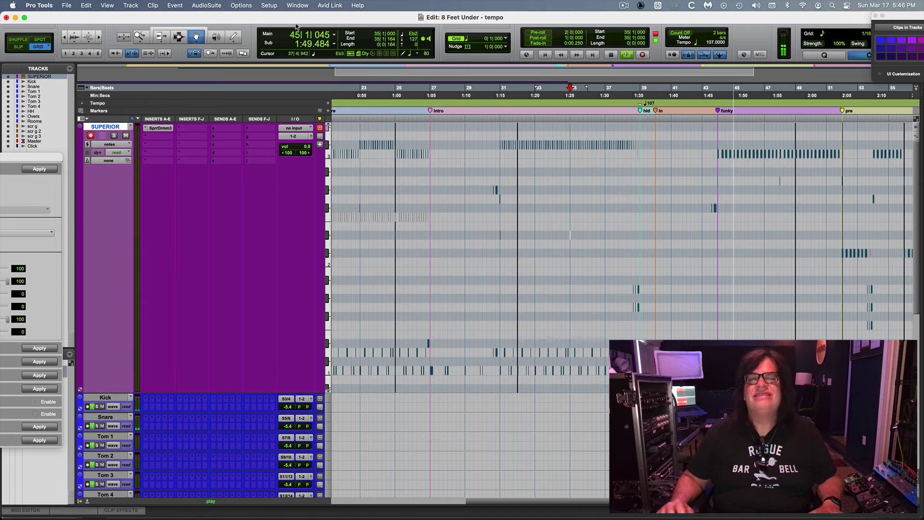
Place the cursor at bar 47 with the Selector tool and examine the notes of the funky section.
{"action": "left_click", "coordinate": [179, 37]}
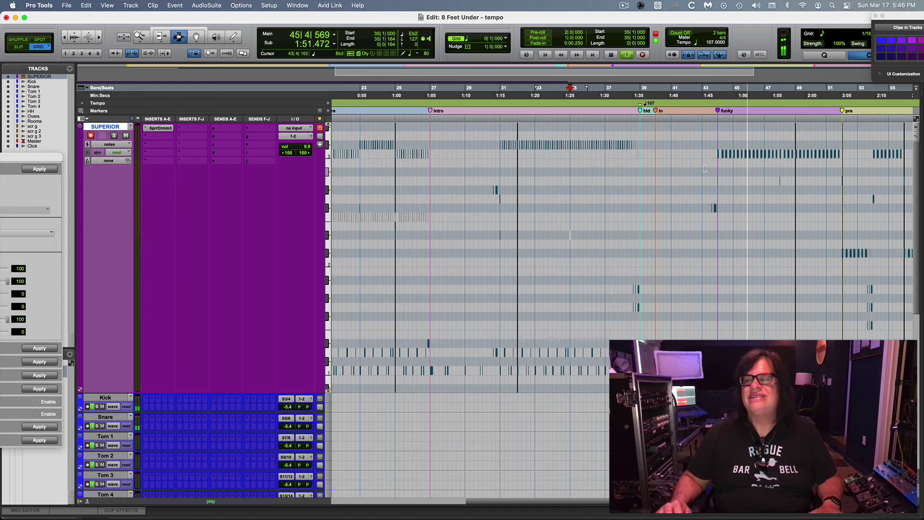
{"action": "left_click", "coordinate": [773, 176]}
{"action": "key", "text": "super+bracketright"}
{"action": "key", "text": "super+bracketright"}
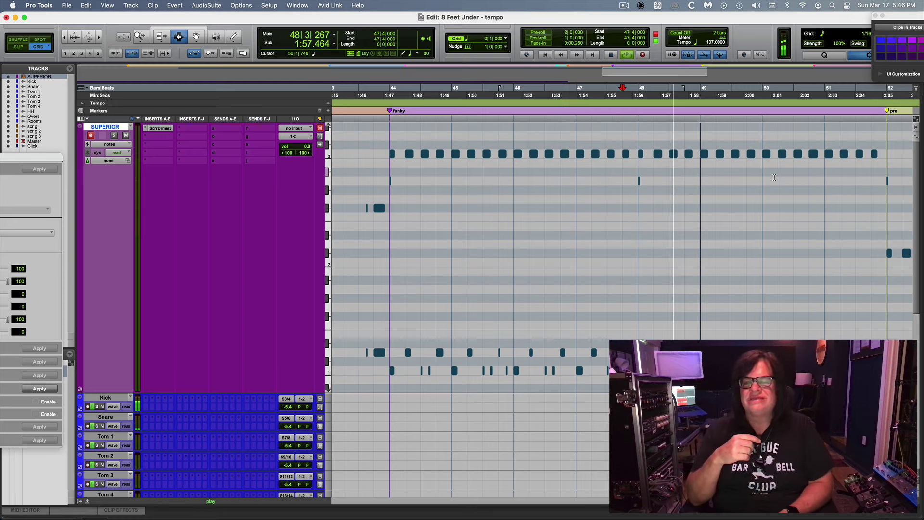
{"action": "key", "text": "super+bracketleft"}
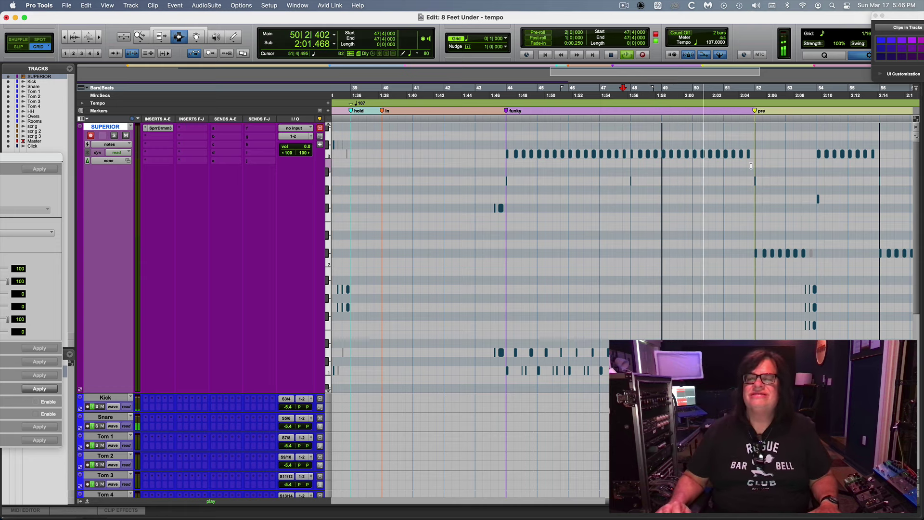
Examine the notes from bar 52 through the pre and outro sections during playback, and stop playback.
{"action": "key", "text": "super+bracketright"}
{"action": "key", "text": "super+bracketright"}
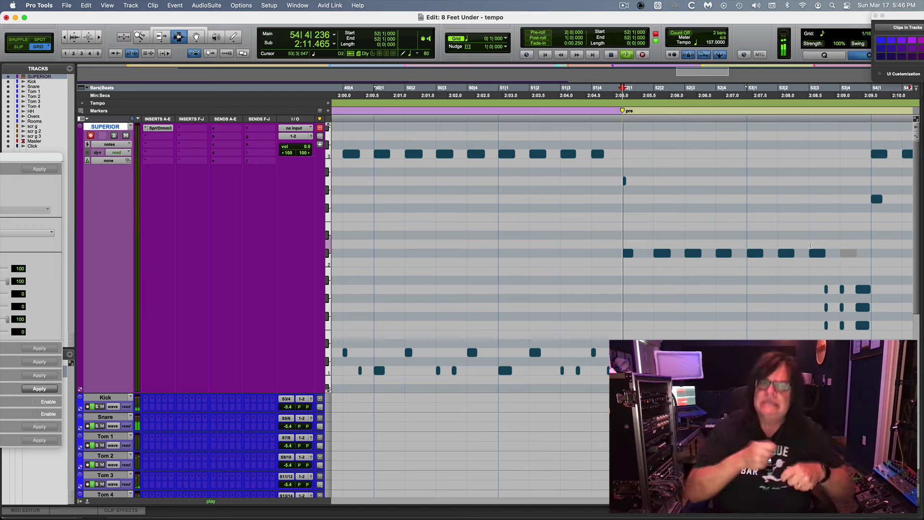
{"action": "key", "text": "r"}
{"action": "key", "text": "r"}
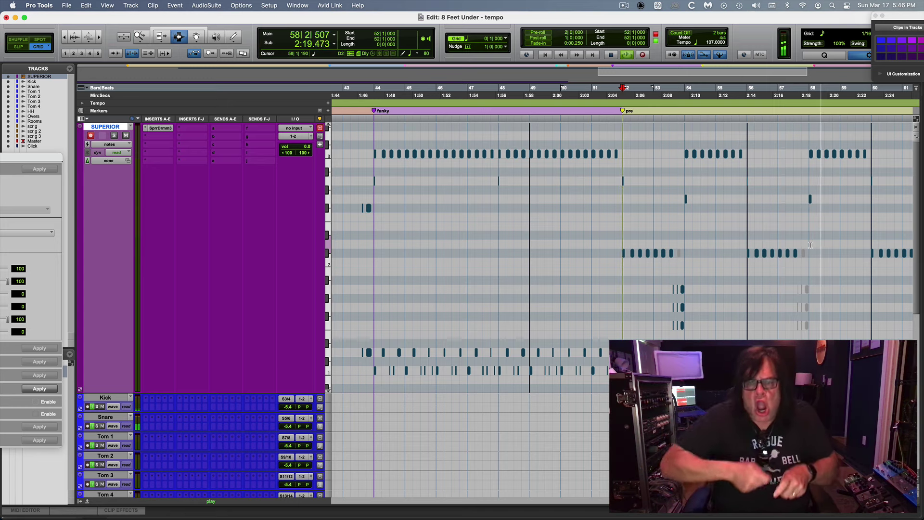
{"action": "key", "text": "super+bracketleft"}
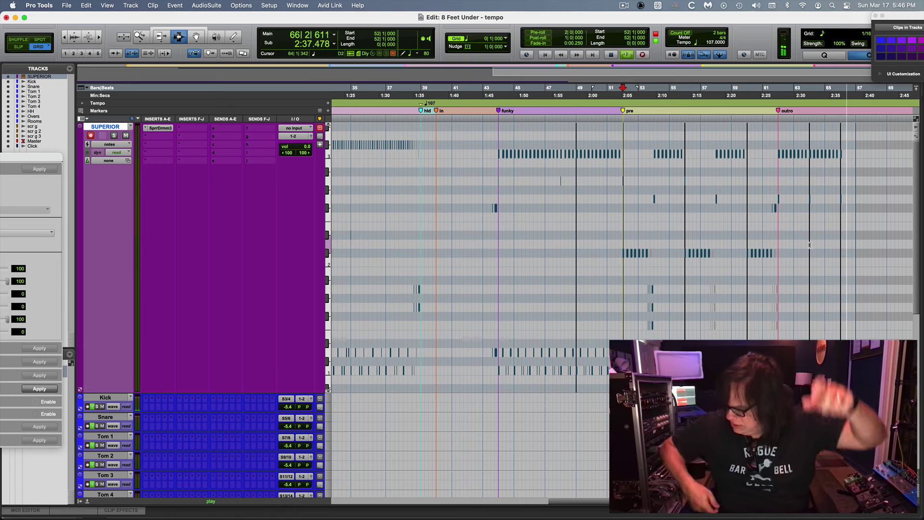
{"action": "key", "text": "space"}
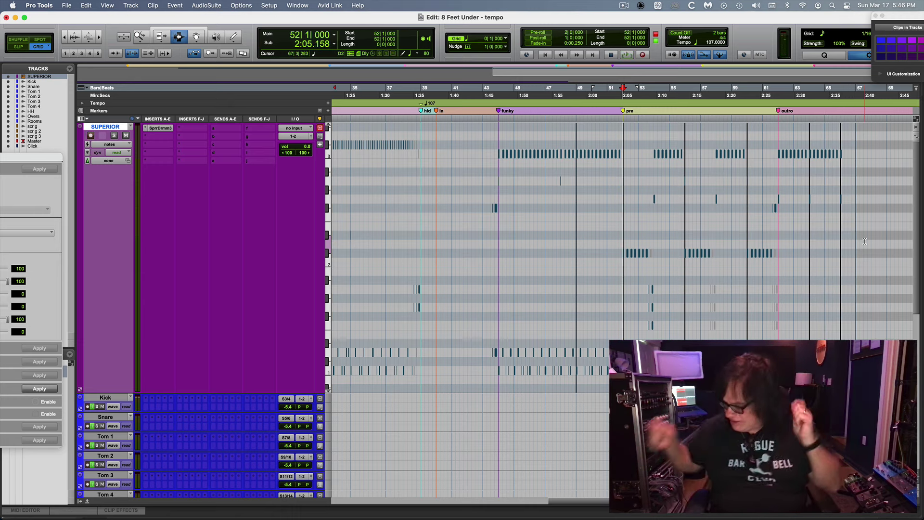
Record MIDI from bar 64 on the SUPERIOR track, adding a short drum fill over beats 3 and 4 of bar 65.
{"action": "left_click", "coordinate": [828, 249]}
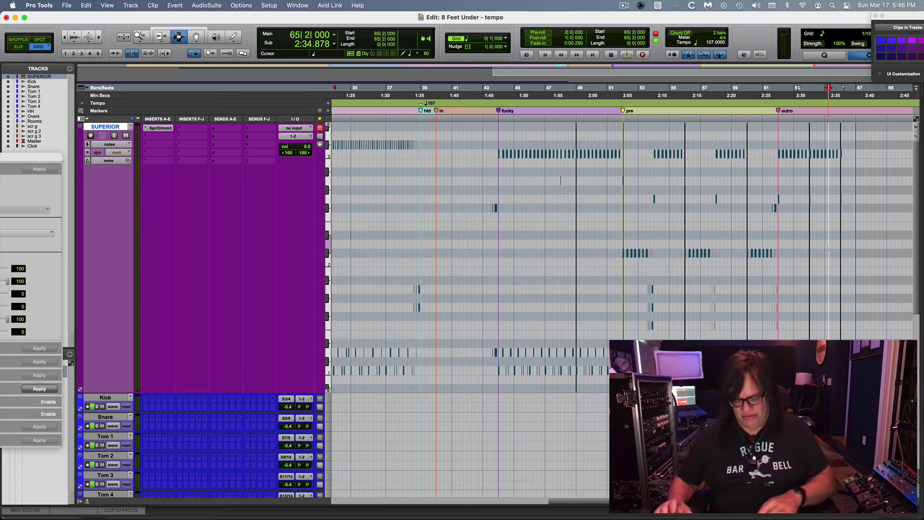
{"action": "key", "text": "super+]"}
{"action": "key", "text": "super+]"}
{"action": "key", "text": "super+]"}
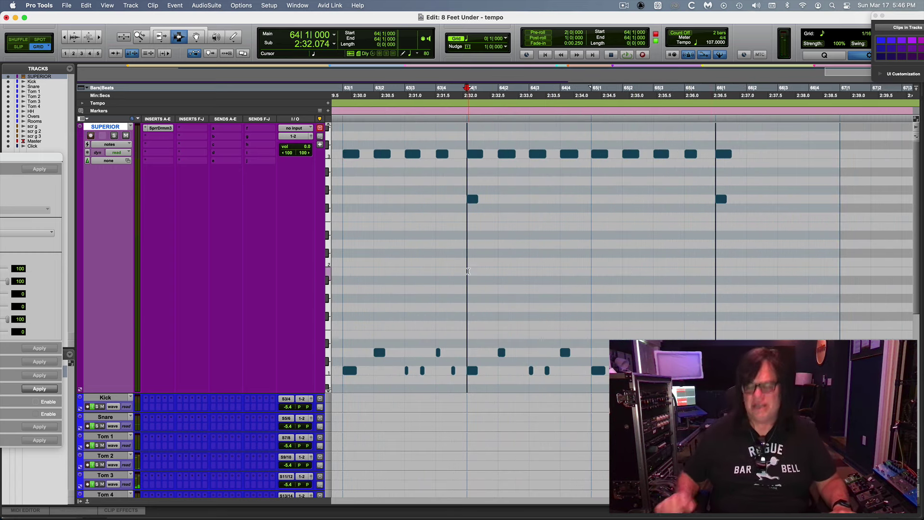
{"action": "key", "text": "super+space"}
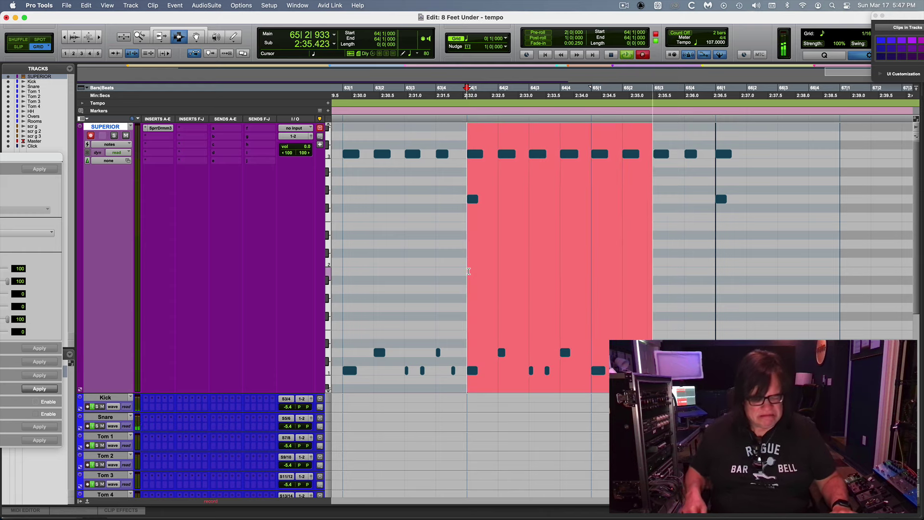
{"action": "key", "text": "space"}
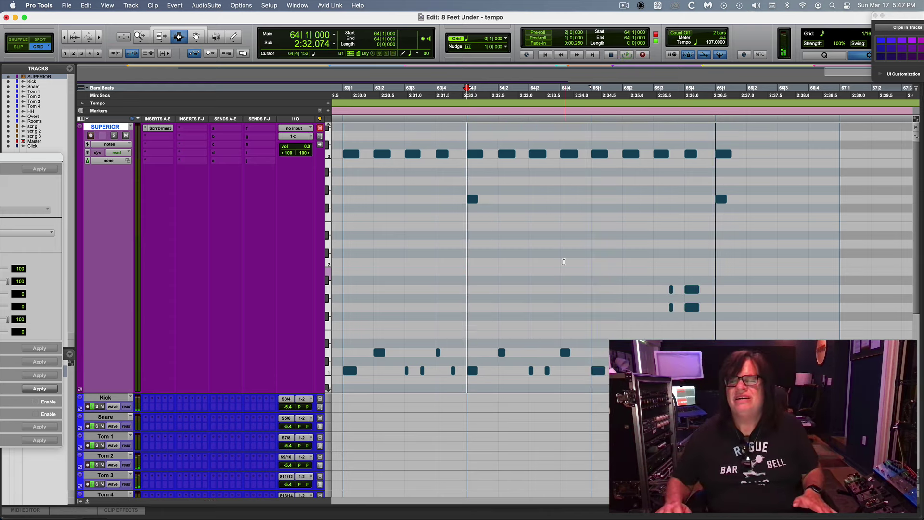
Play back the recorded fill from bar 64 beat 3.
{"action": "left_click", "coordinate": [524, 256]}
{"action": "key", "text": "space"}
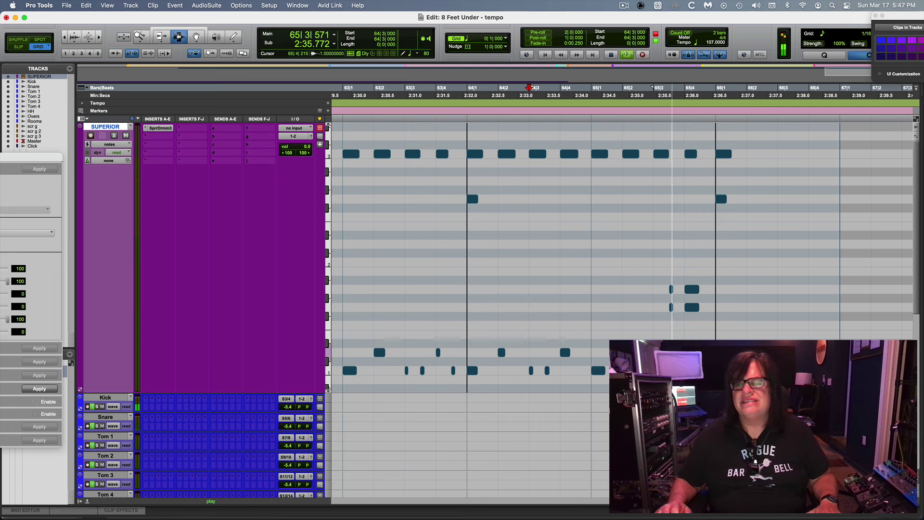
{"action": "key", "text": "space"}
Move the C#1 note in the second half of bar 65 beat 4 to D1, and play back from bar 64 beat 4.
{"action": "left_click", "coordinate": [683, 327]}
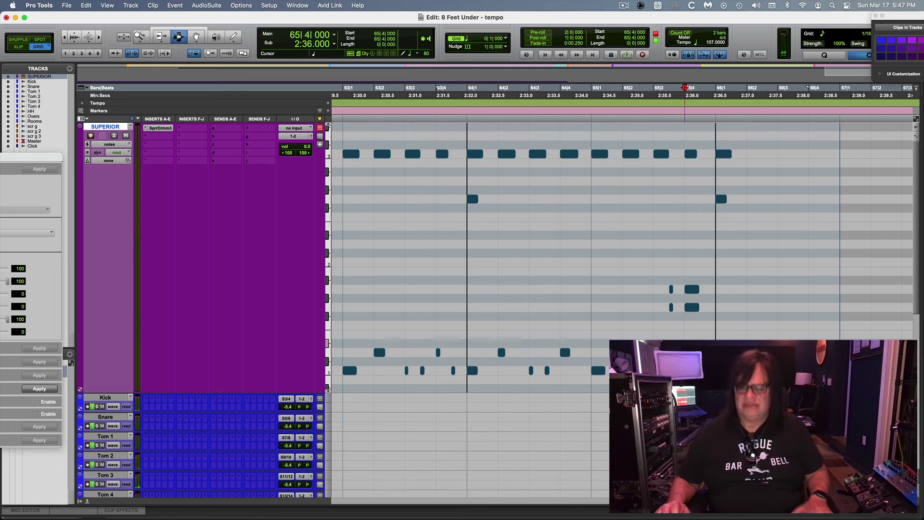
{"action": "key", "text": "super+bracketright"}
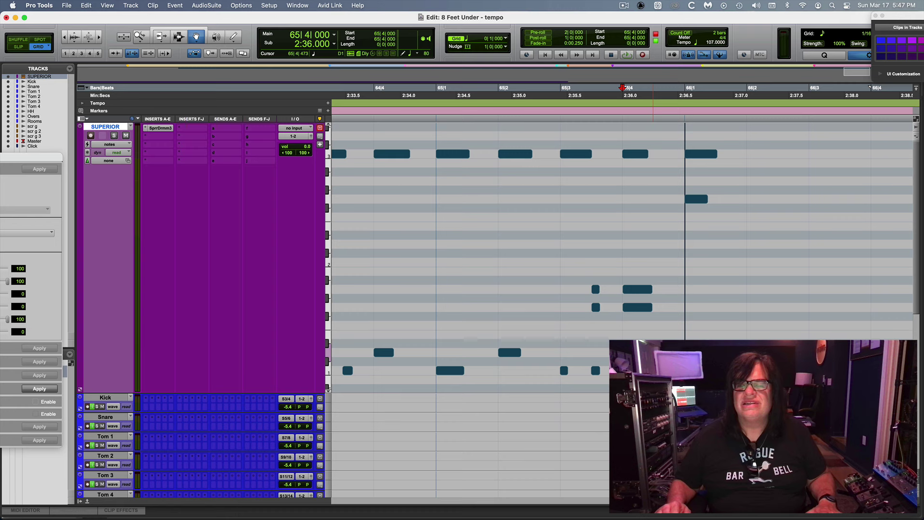
{"action": "key", "text": "space"}
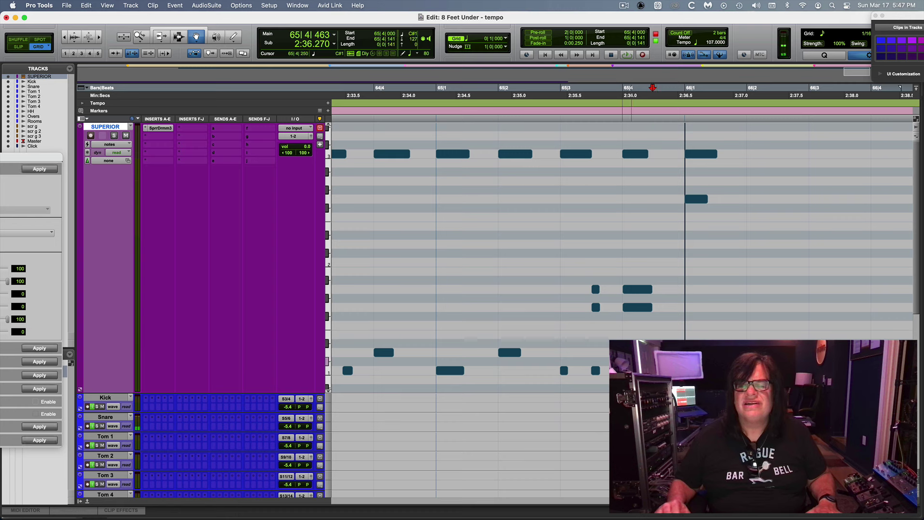
{"action": "key", "text": "shift+r"}
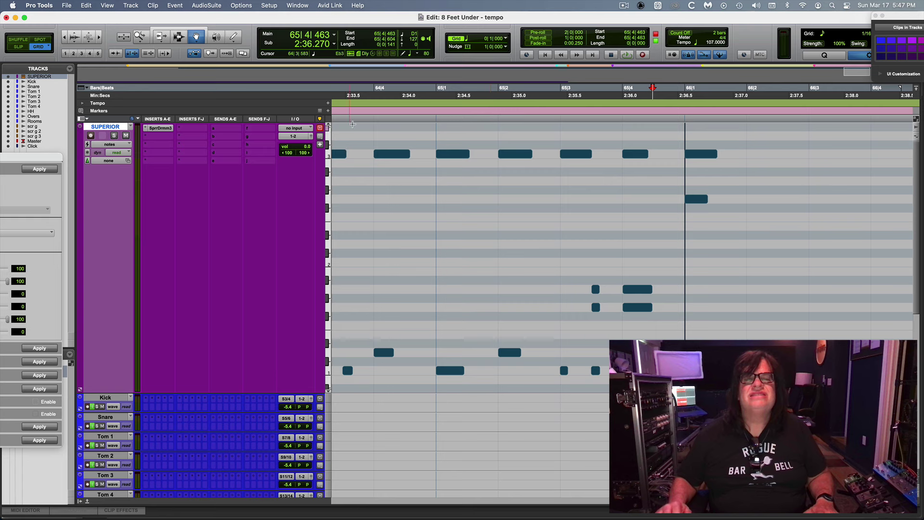
{"action": "left_click", "coordinate": [353, 124]}
{"action": "key", "text": "space"}
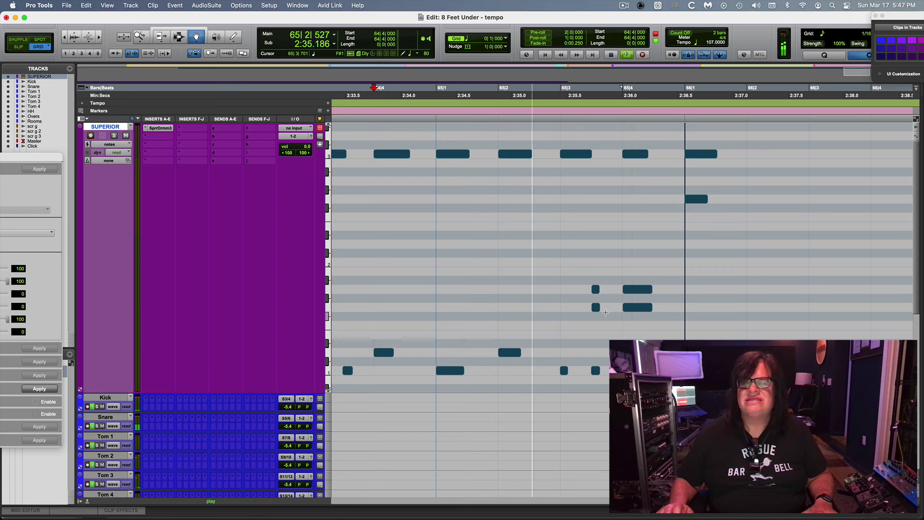
Try recording an extra fill hit in the second half of bar 65 beat 4, and play it back from bar 64 beat 4.
{"action": "key", "text": "space"}
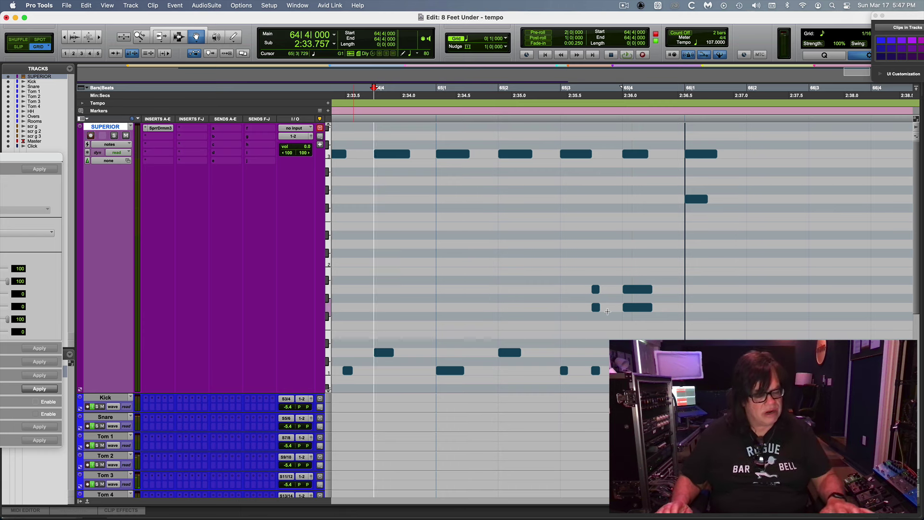
{"action": "key", "text": "super+space"}
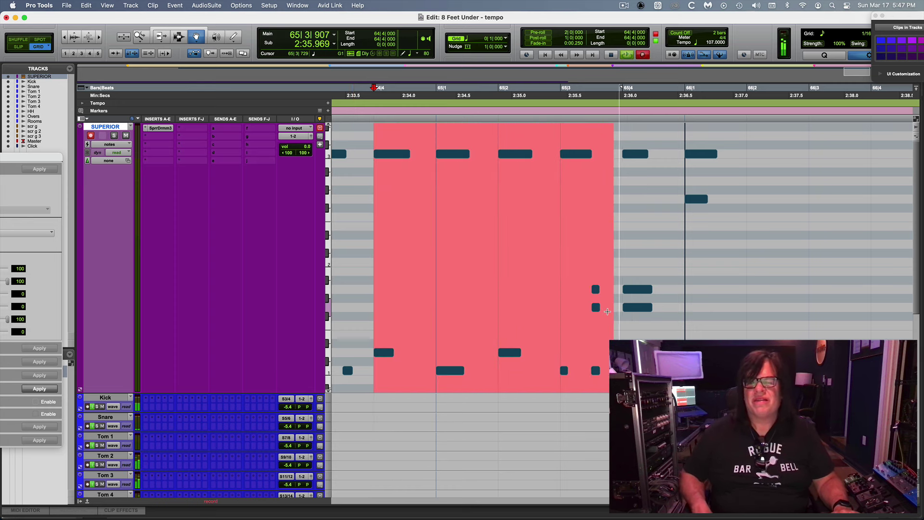
{"action": "key", "text": "space"}
{"action": "key", "text": "space"}
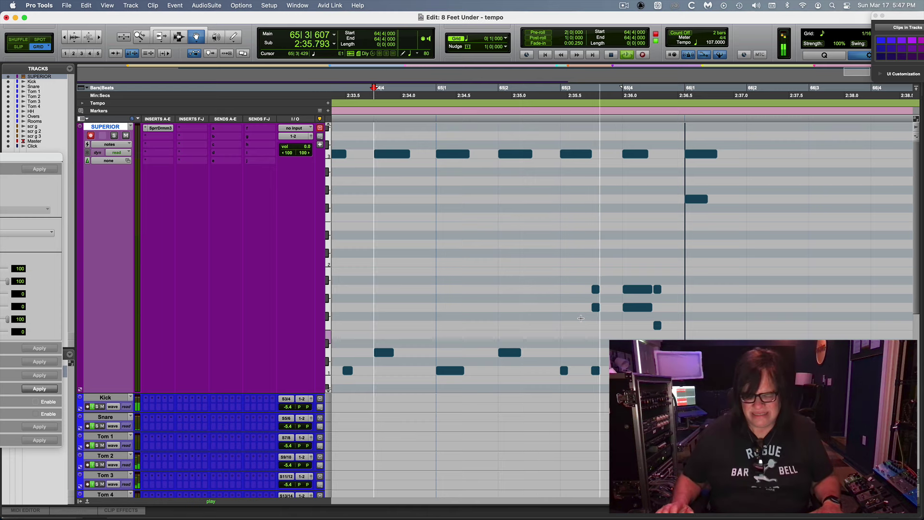
{"action": "key", "text": "space"}
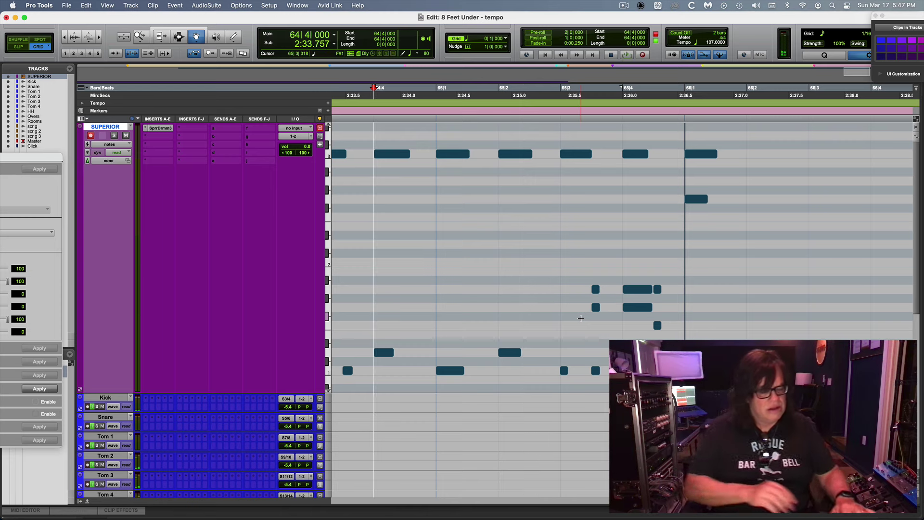
{"action": "key", "text": "shift+r"}
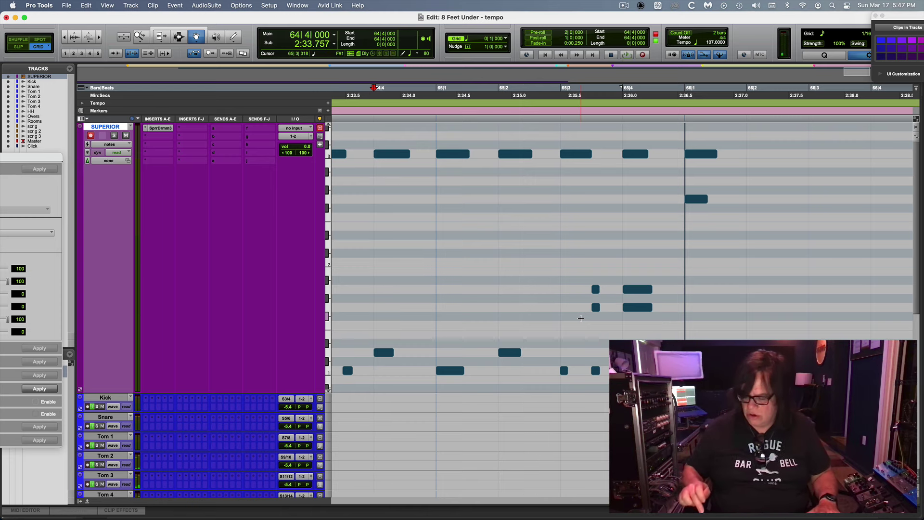
Record a hit of three stacked notes in the second half of bar 65 beat 4, and play back from bar 64 beat 4.
{"action": "key", "text": "super+space"}
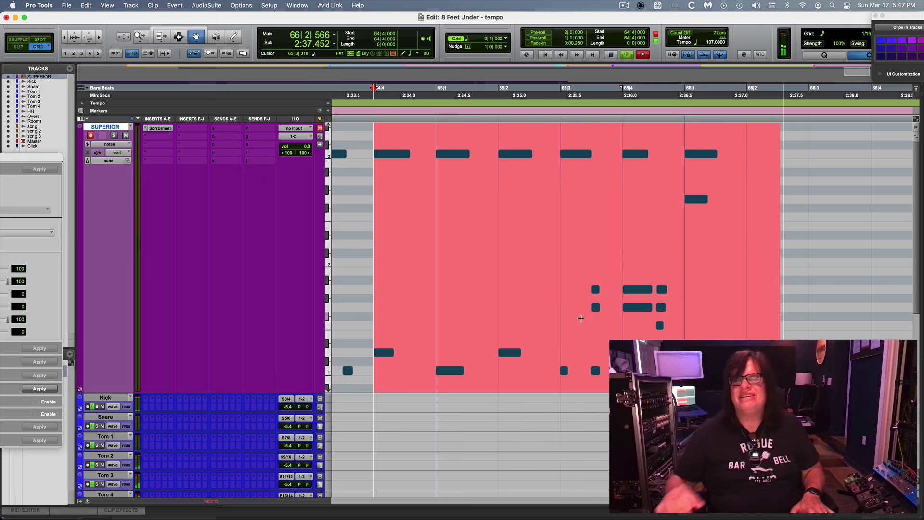
{"action": "key", "text": "space"}
{"action": "key", "text": "space"}
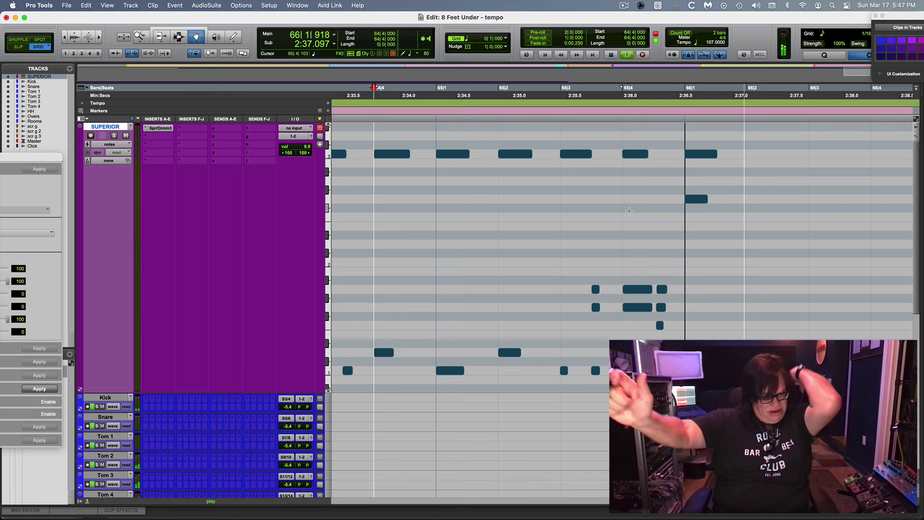
{"action": "key", "text": "space"}
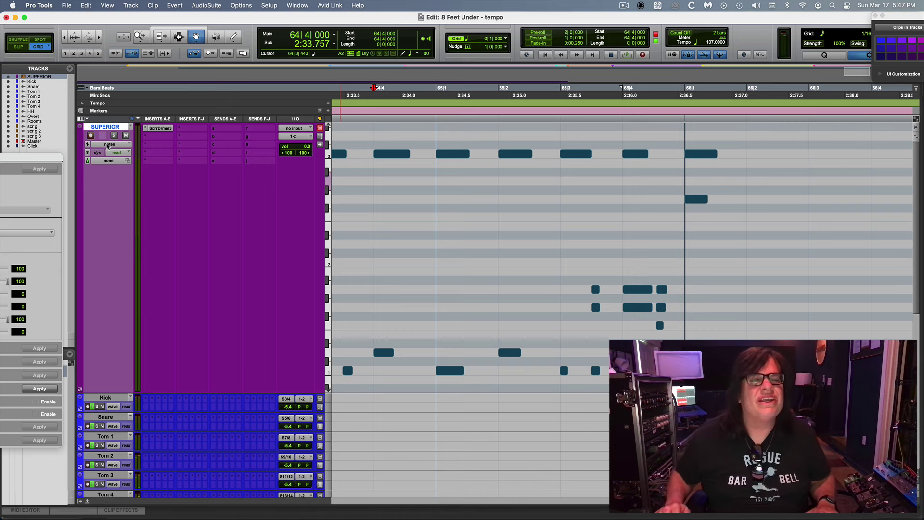
Switch the SUPERIOR track to velocity view and slightly lower the velocity of the three-note hit late in bar 65 beat 4.
{"action": "left_click", "coordinate": [108, 145]}
{"action": "left_click", "coordinate": [111, 153]}
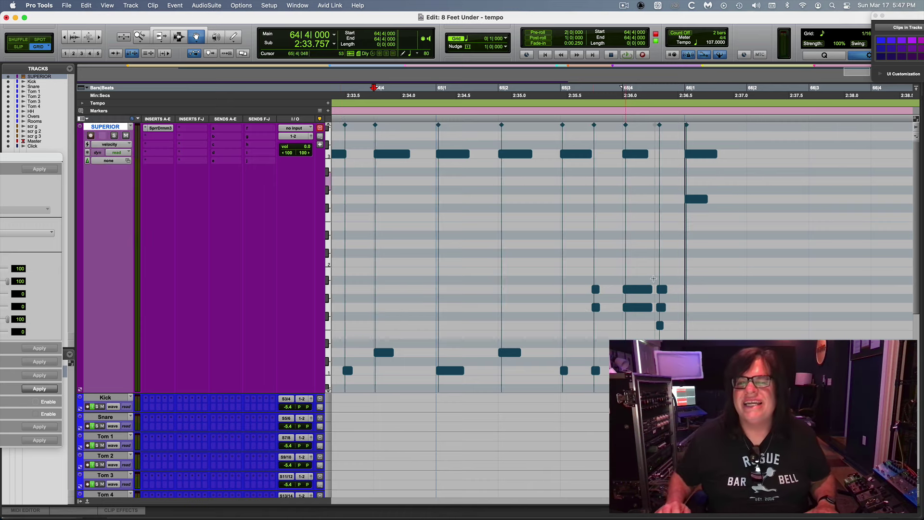
{"action": "left_click_drag", "start_coordinate": [667, 273], "coordinate": [661, 318]}
{"action": "left_click", "coordinate": [657, 140]}
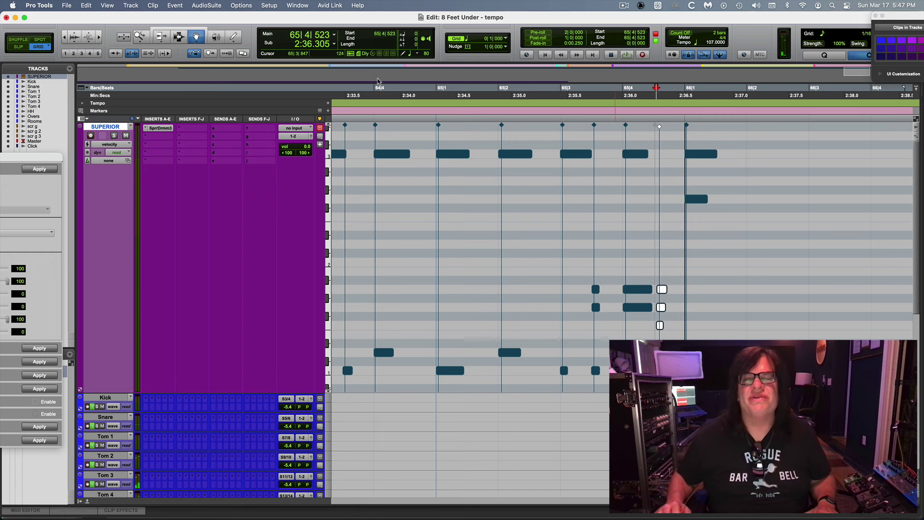
Play back the fill repeatedly from bar 64 beat 4 to check the adjusted hit.
{"action": "left_click", "coordinate": [370, 121]}
{"action": "key", "text": "space"}
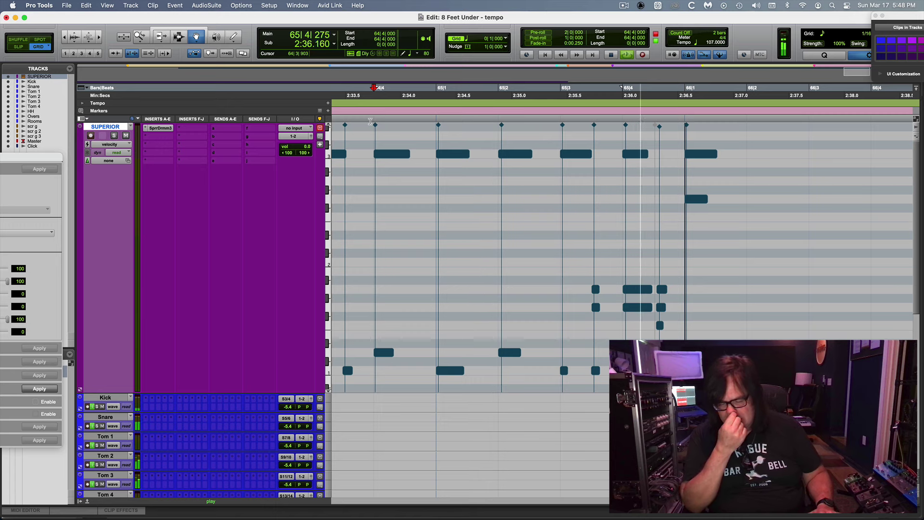
{"action": "left_click", "coordinate": [371, 120]}
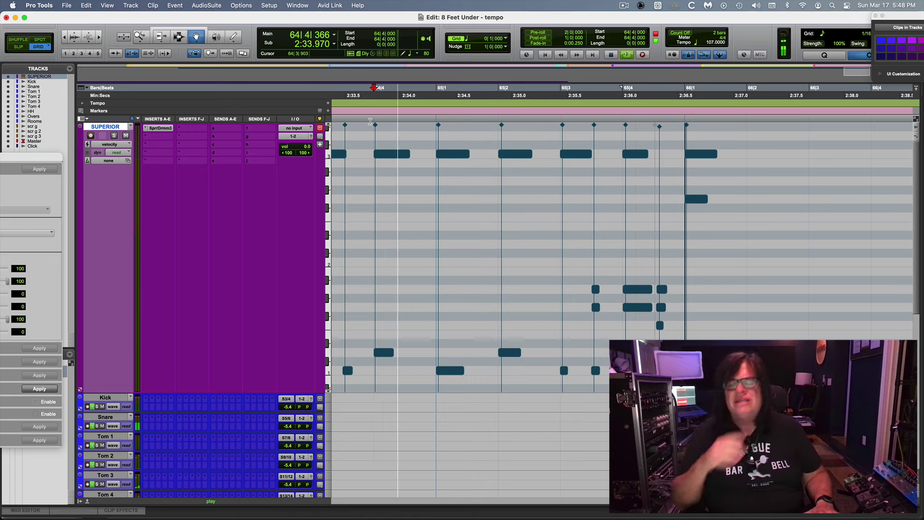
{"action": "key", "text": "space"}
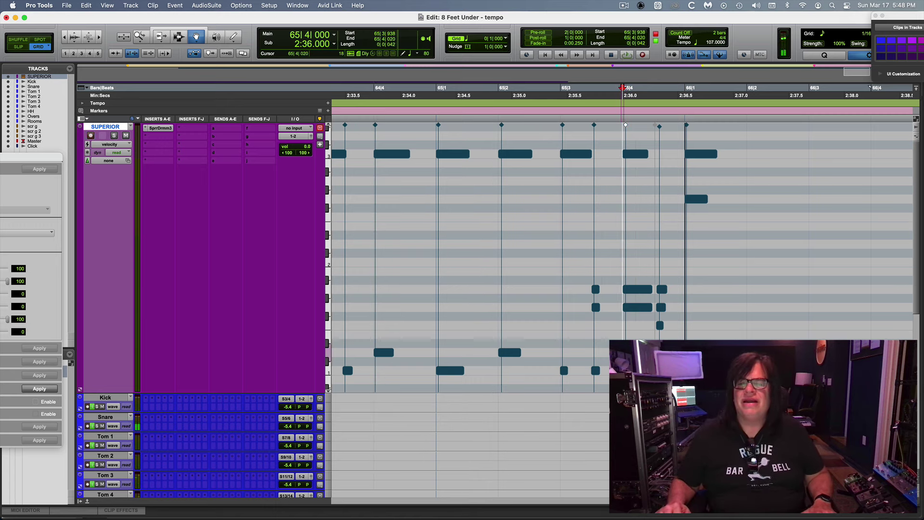
{"action": "left_click", "coordinate": [368, 114]}
{"action": "key", "text": "space"}
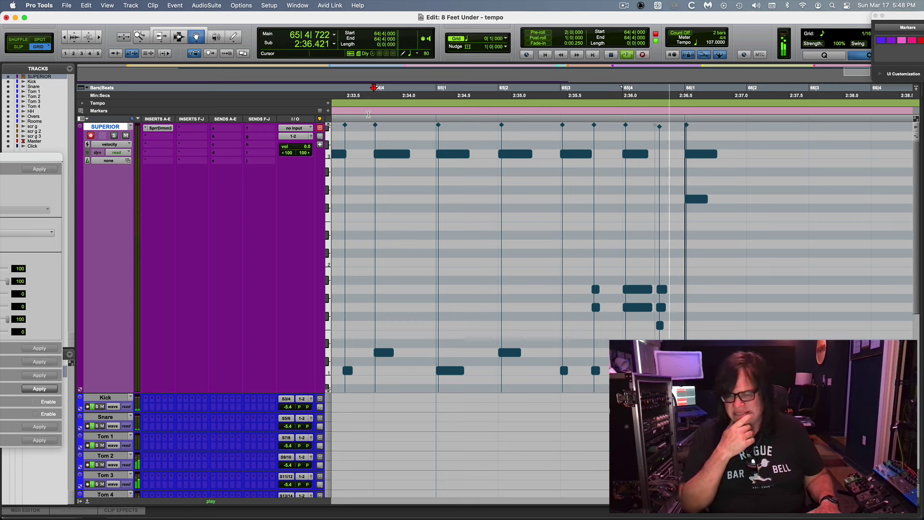
{"action": "key", "text": "space"}
{"action": "key", "text": "space"}
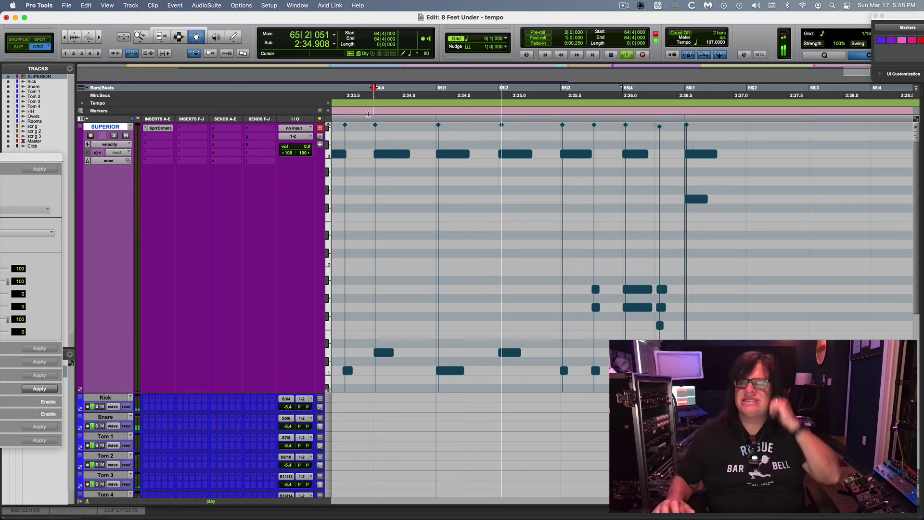
{"action": "key", "text": "space"}
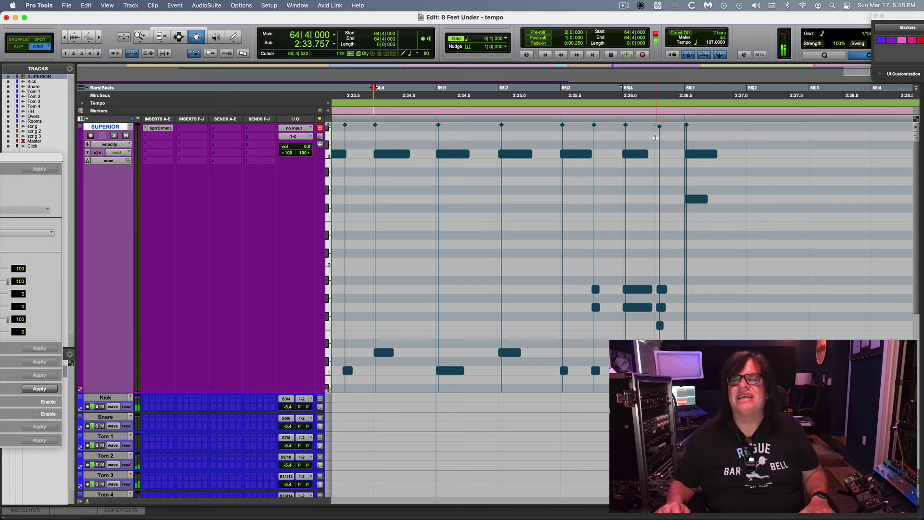
Mute the C3 note at bar 65 beat 4 and play back the fill from bar 64 beat 4.
{"action": "left_click", "coordinate": [641, 155]}
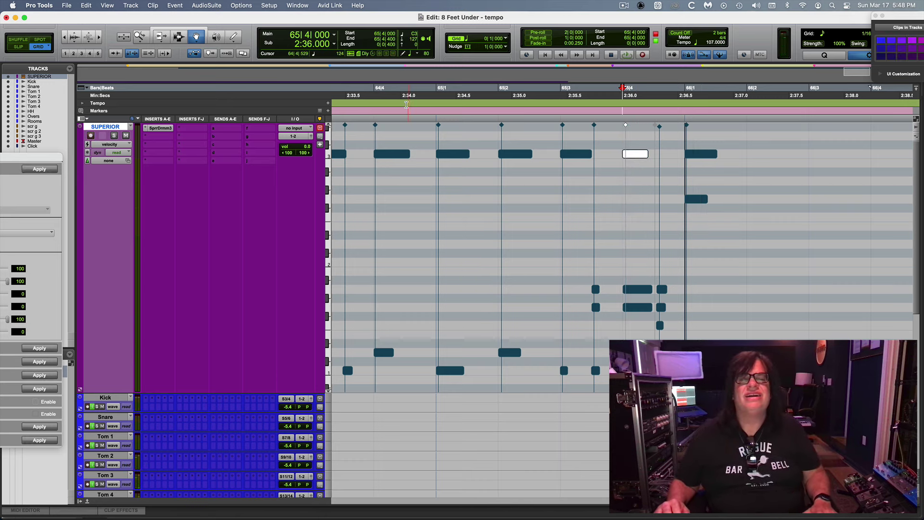
{"action": "key", "text": "super+m"}
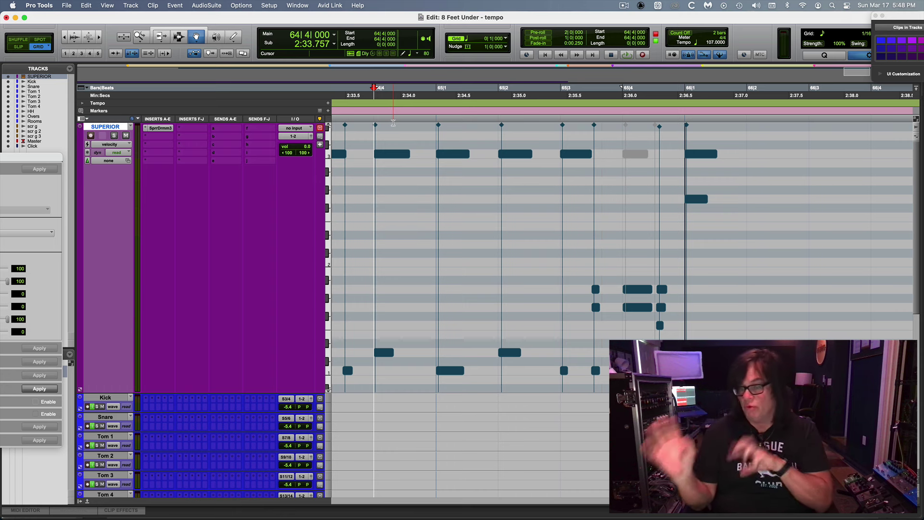
{"action": "key", "text": "shift+r"}
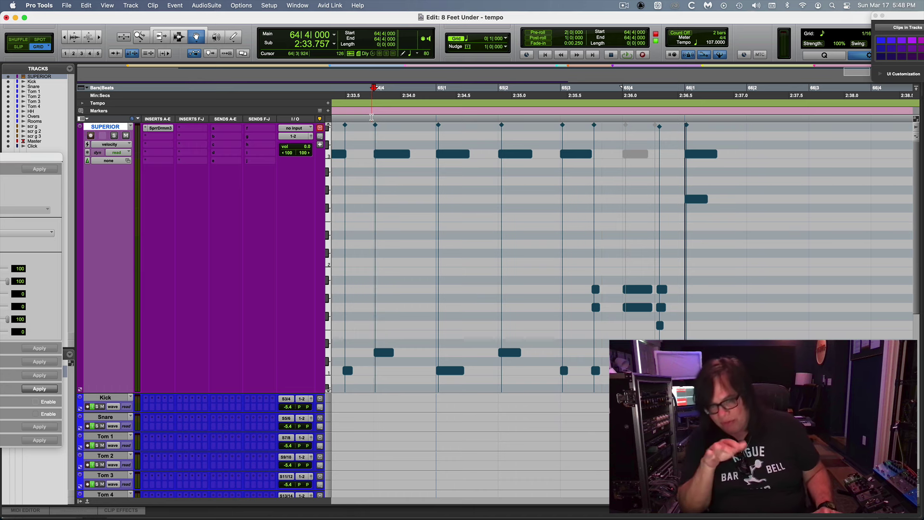
{"action": "key", "text": "space"}
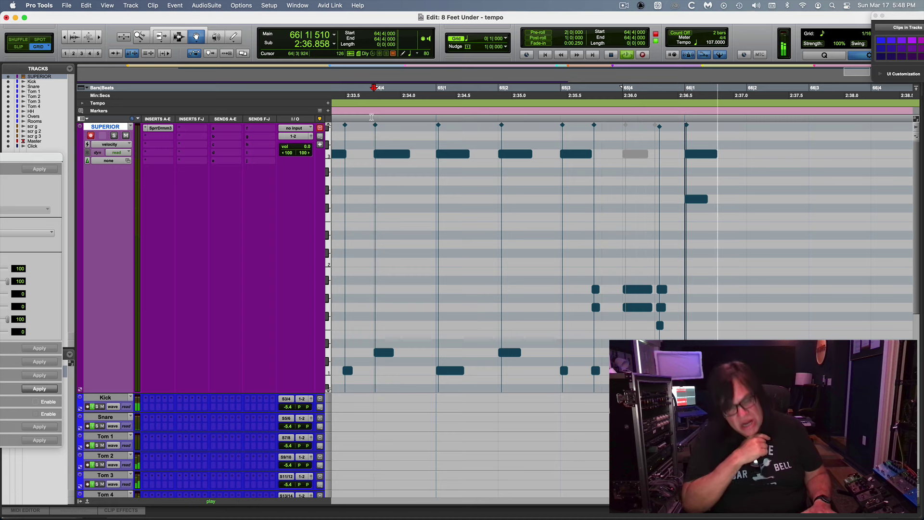
{"action": "key", "text": "space"}
Return to the session start and switch the SUPERIOR track back to notes view with the whole song visible.
{"action": "key", "text": "Return"}
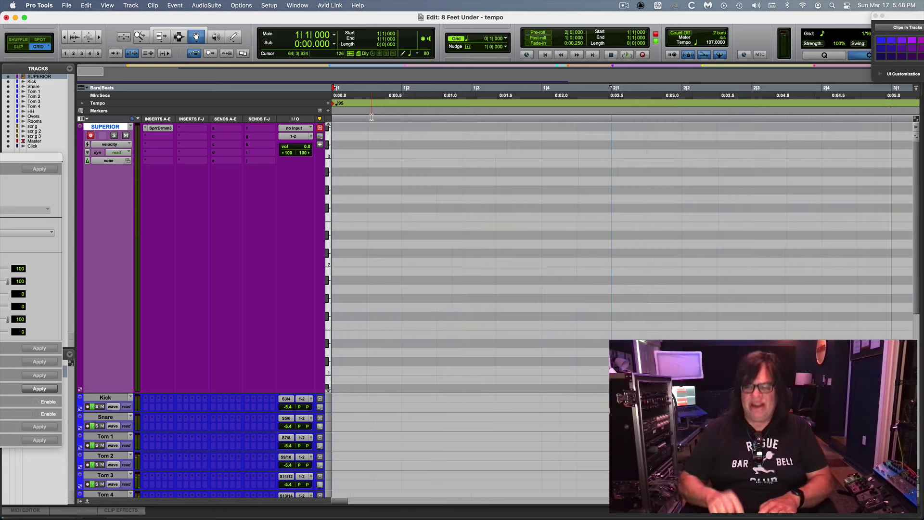
{"action": "key", "text": "super+bracketleft"}
{"action": "key", "text": "super+bracketleft"}
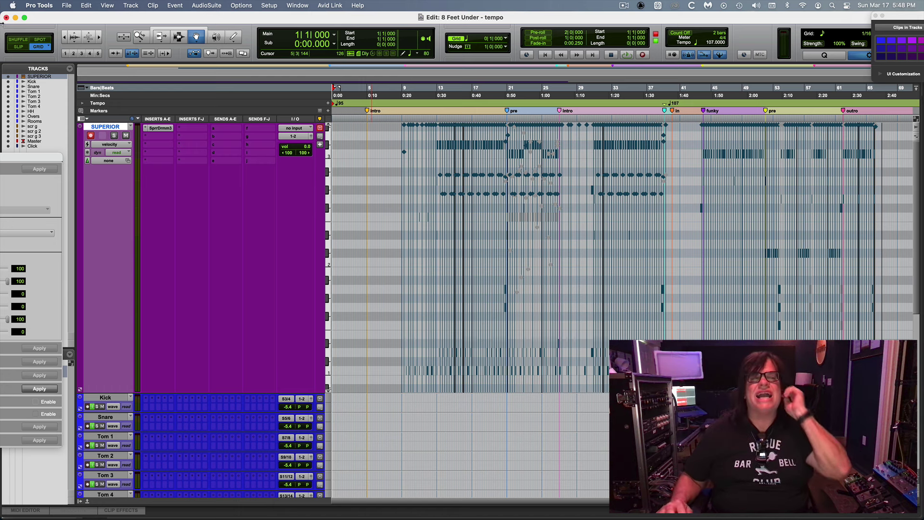
{"action": "left_click", "coordinate": [139, 36]}
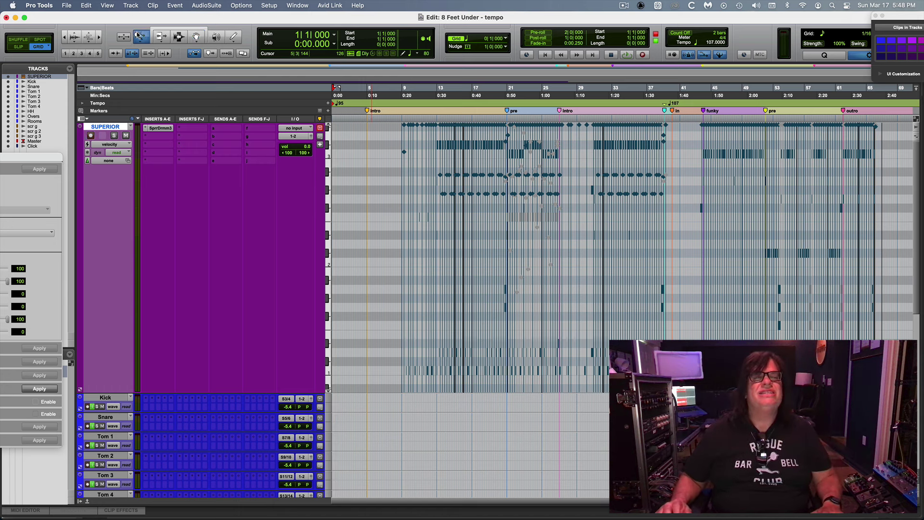
{"action": "left_click", "coordinate": [116, 145]}
{"action": "left_click", "coordinate": [104, 129]}
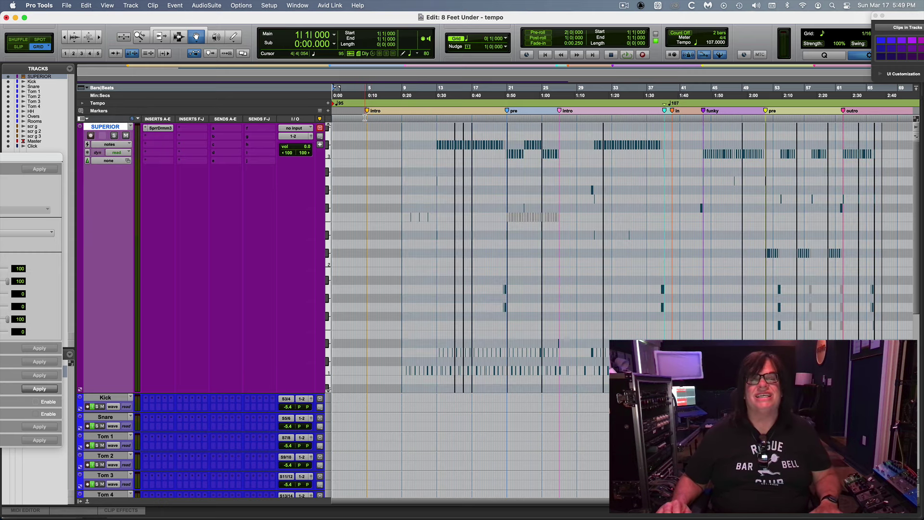
Place the edit point at bar 5, set the SUPERIOR track's height to large, and select the Kick track.
{"action": "left_click", "coordinate": [372, 91]}
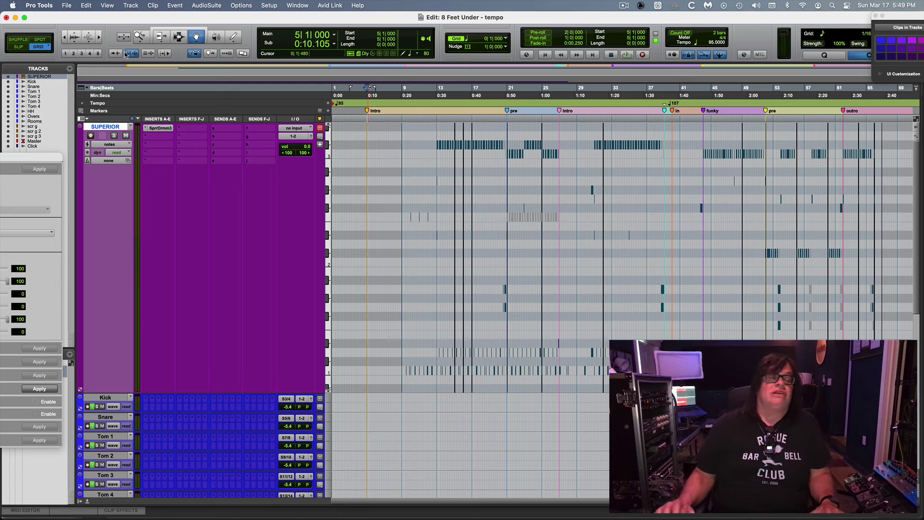
{"action": "left_click", "coordinate": [81, 127]}
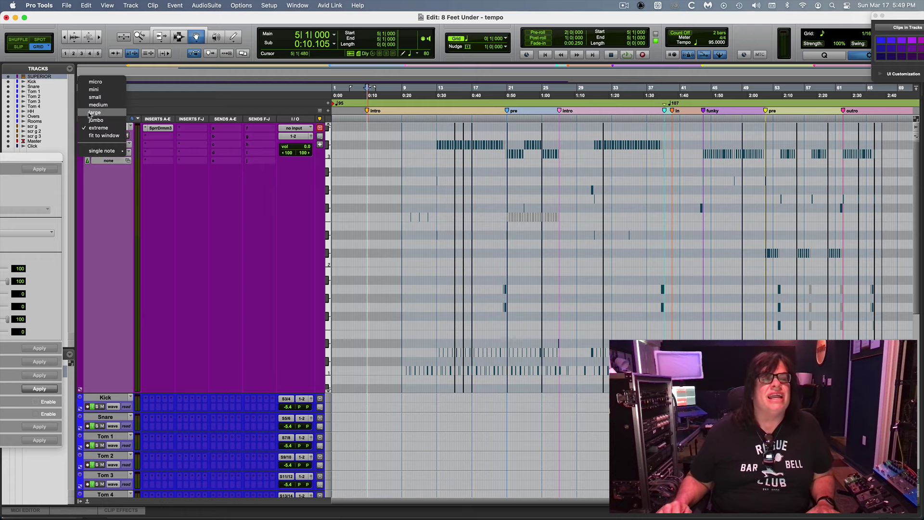
{"action": "left_click", "coordinate": [92, 112]}
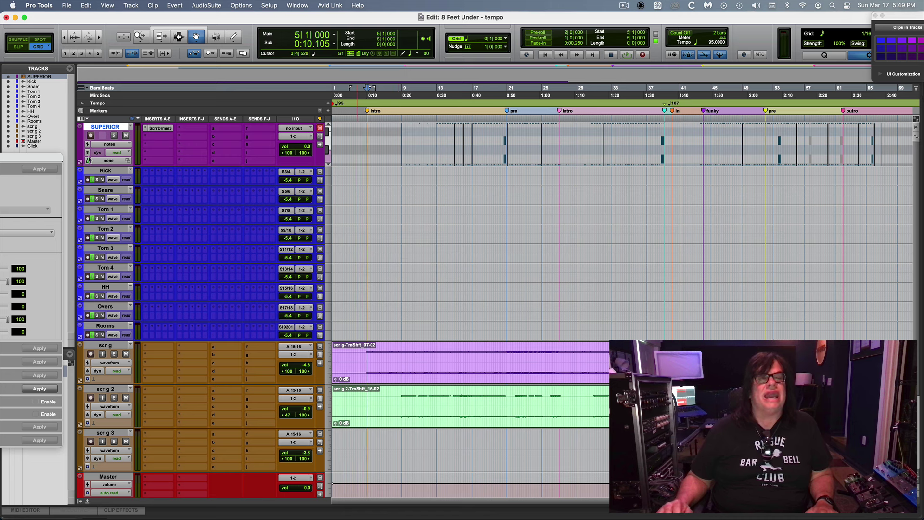
{"action": "left_click", "coordinate": [107, 172]}
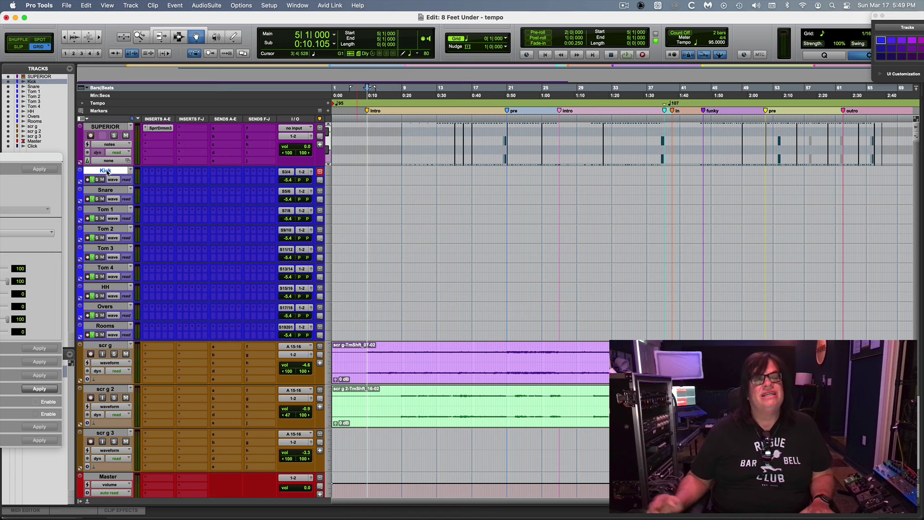
Open the Superior Drummer 3 plug-in, start playback from bar 5, and move its window clear of the upper tracks.
{"action": "left_click", "coordinate": [166, 131]}
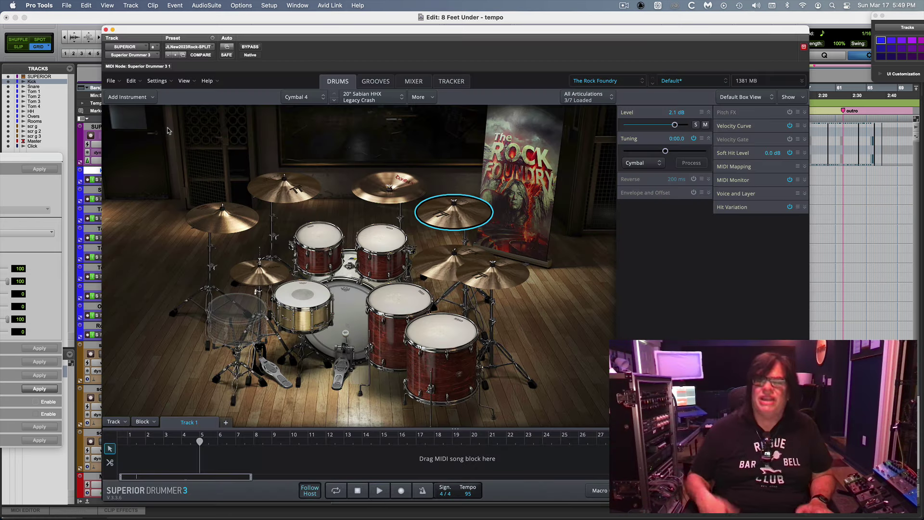
{"action": "key", "text": "space"}
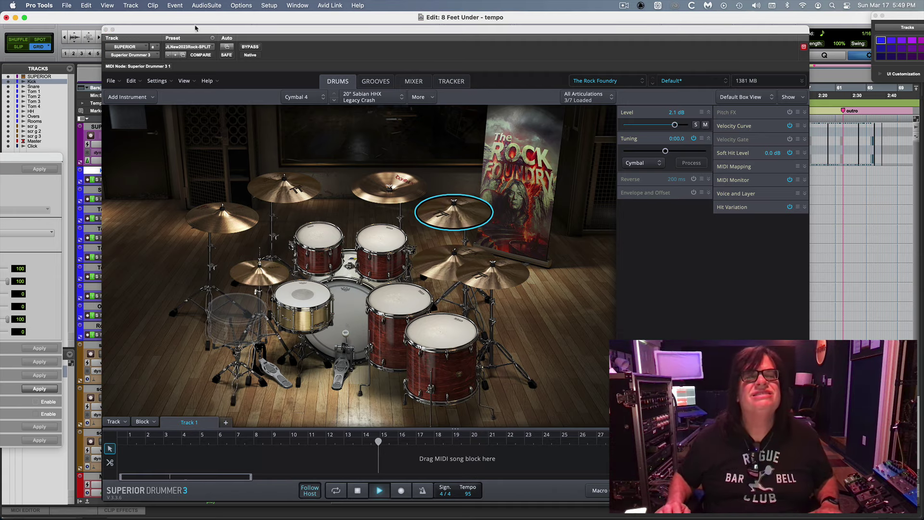
{"action": "left_click_drag", "start_coordinate": [167, 32], "coordinate": [462, 392]}
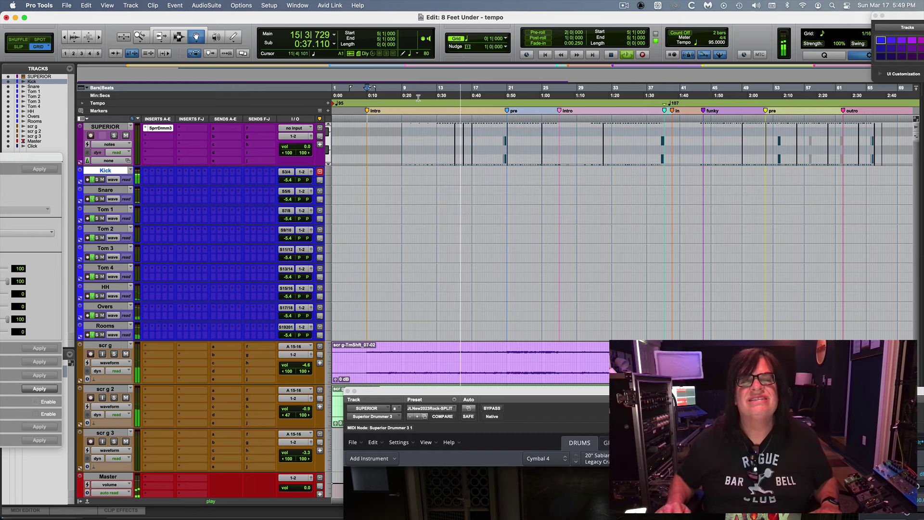
Place the edit point at bar 14 during playback and increase the SUPERIOR track's height beyond large to inspect the intro notes.
{"action": "key", "text": "F7"}
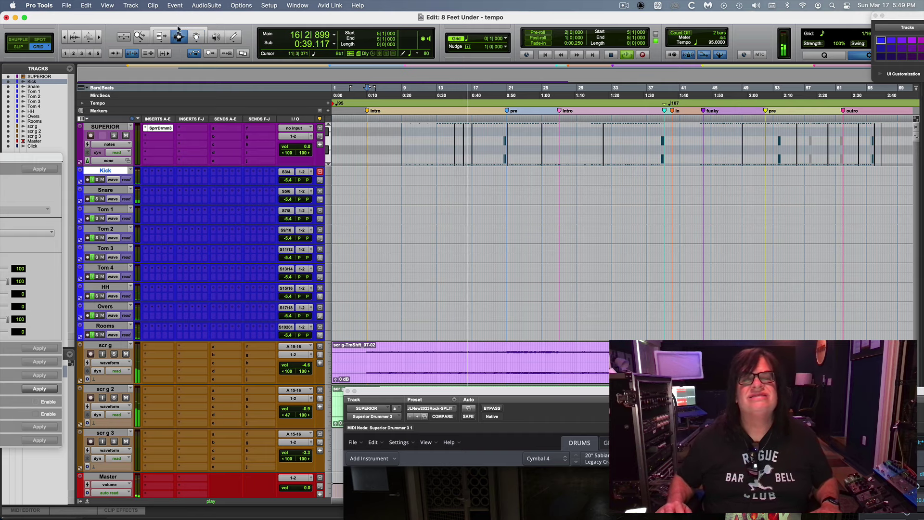
{"action": "left_click", "coordinate": [449, 149]}
{"action": "key", "text": "super+bracketright"}
{"action": "key", "text": "super+bracketright"}
{"action": "key", "text": "super+bracketright"}
{"action": "key", "text": "super+bracketright"}
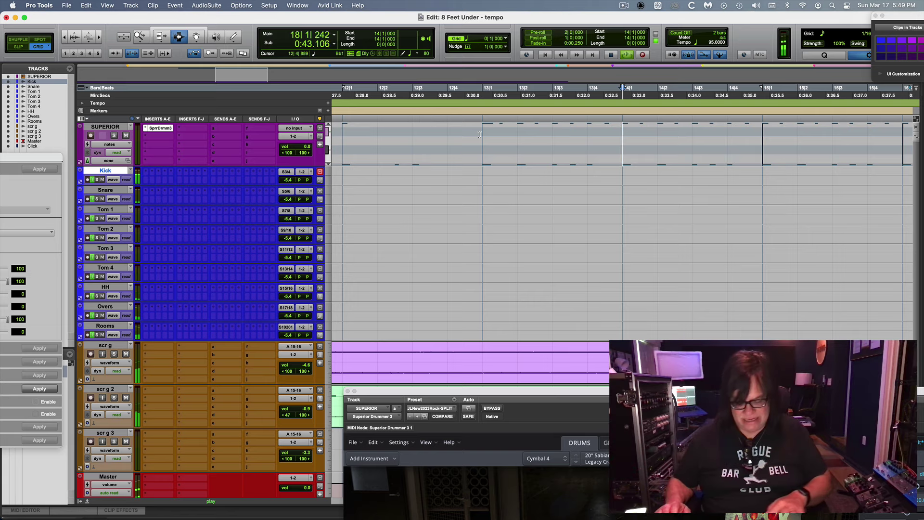
{"action": "key", "text": "super+bracketleft"}
{"action": "key", "text": "super+bracketleft"}
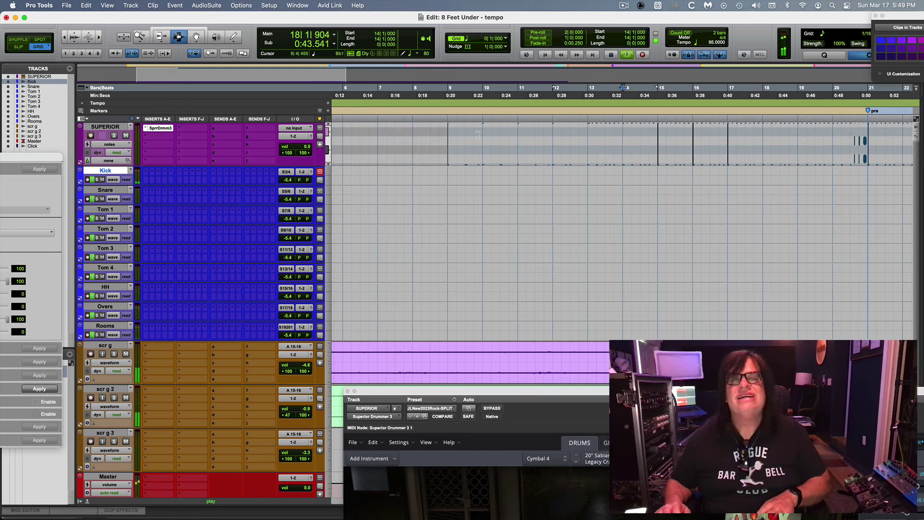
{"action": "left_click", "coordinate": [80, 127]}
{"action": "left_click", "coordinate": [89, 145]}
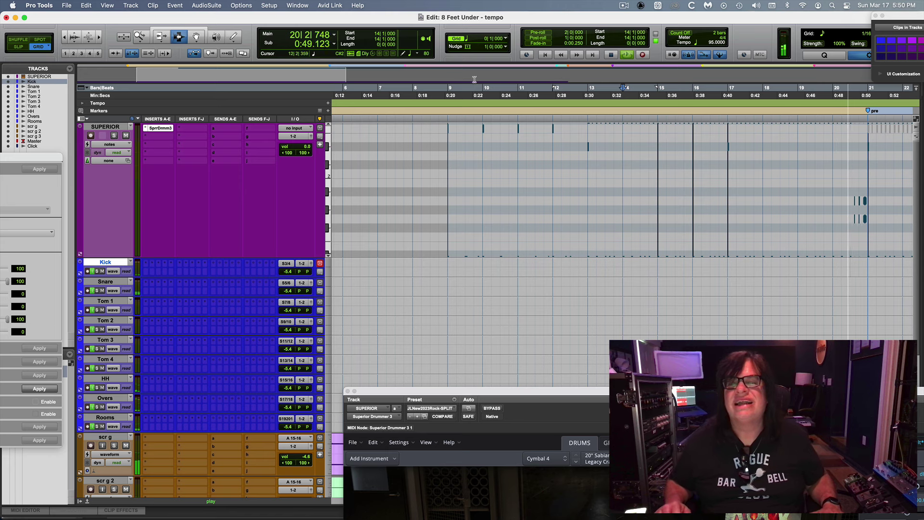
Set the SUPERIOR track's height to extreme and select the single note at bar 13 using the Grabber tool.
{"action": "left_click", "coordinate": [82, 128]}
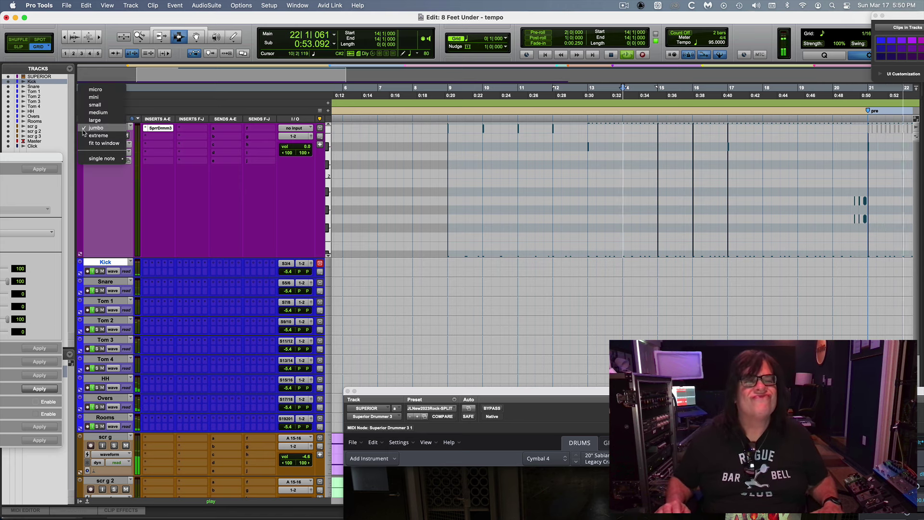
{"action": "left_click", "coordinate": [97, 136]}
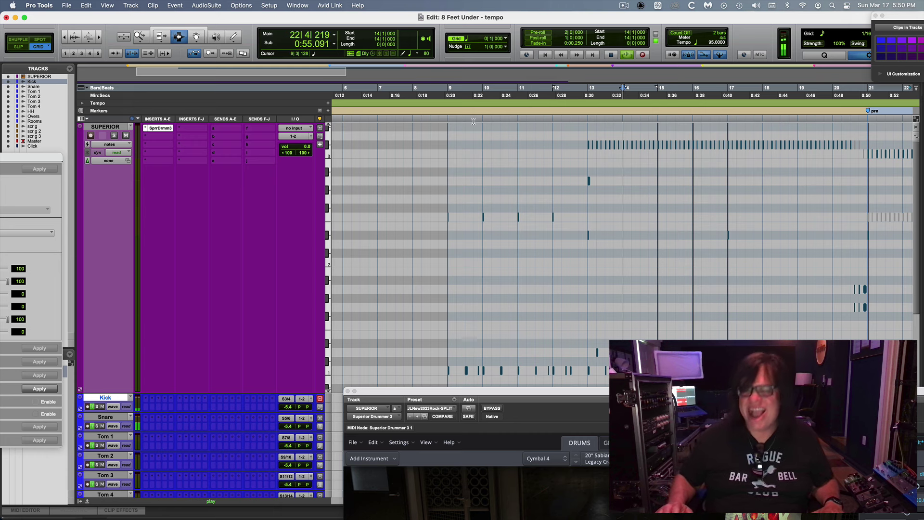
{"action": "left_click", "coordinate": [197, 37]}
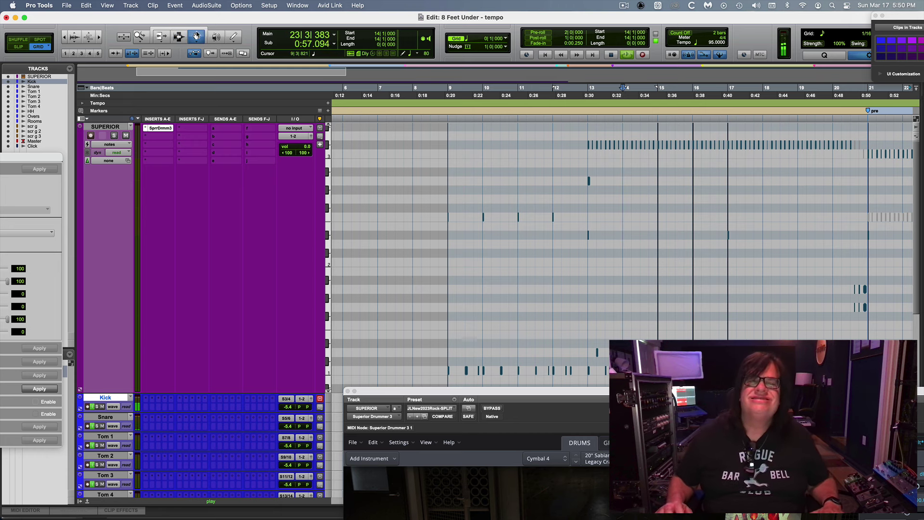
{"action": "left_click", "coordinate": [586, 178]}
{"action": "left_click_drag", "start_coordinate": [586, 179], "coordinate": [591, 182]}
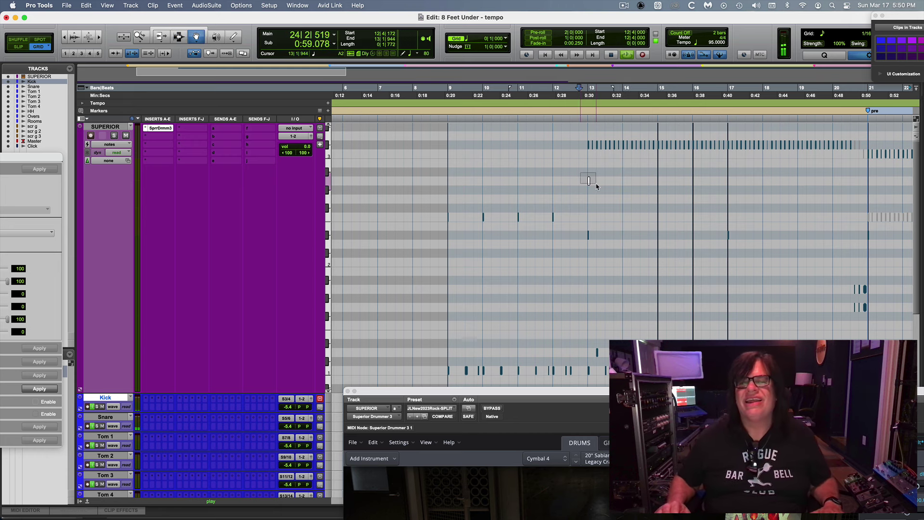
Switch the SUPERIOR track to velocity view and zoom out to show the whole song.
{"action": "left_click", "coordinate": [109, 144]}
{"action": "left_click", "coordinate": [108, 151]}
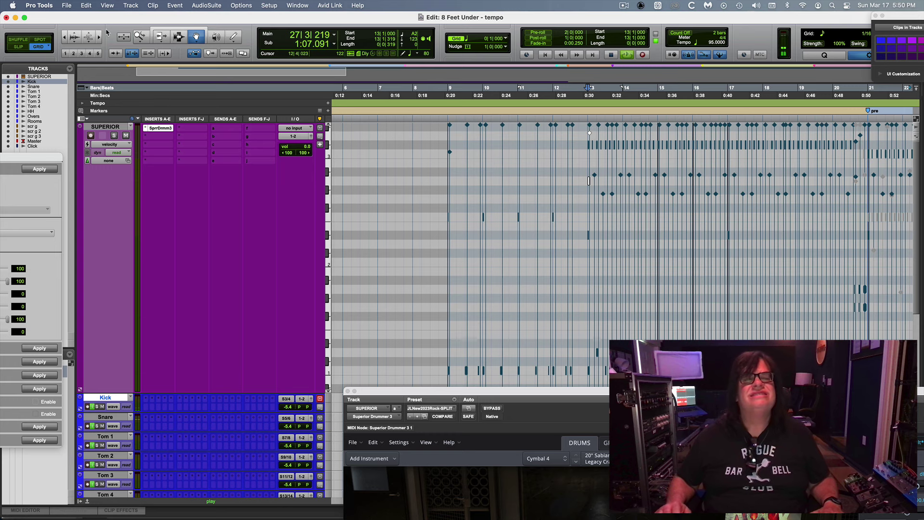
{"action": "double_click", "coordinate": [145, 38]}
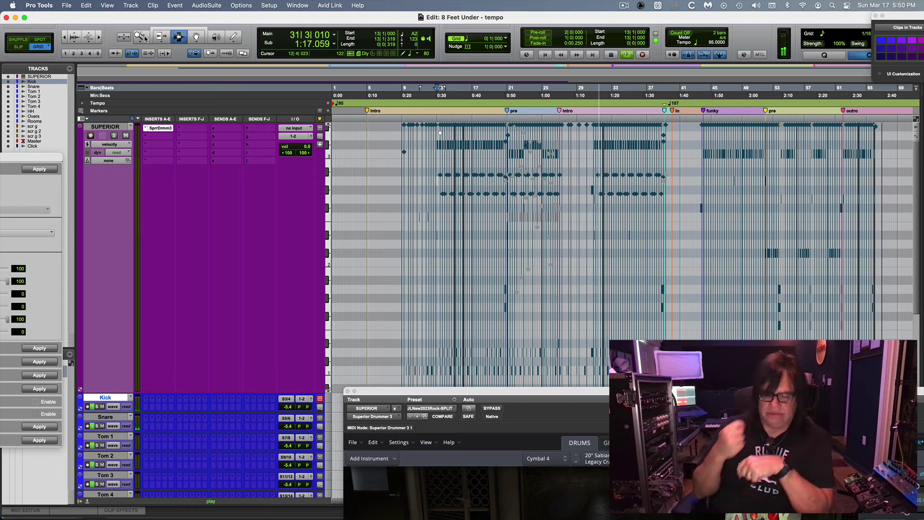
In the Mix window, set the HH fader to -3.3 dB and the Rooms fader to -4.3 dB, and return to the Edit window.
{"action": "key", "text": "super+equal"}
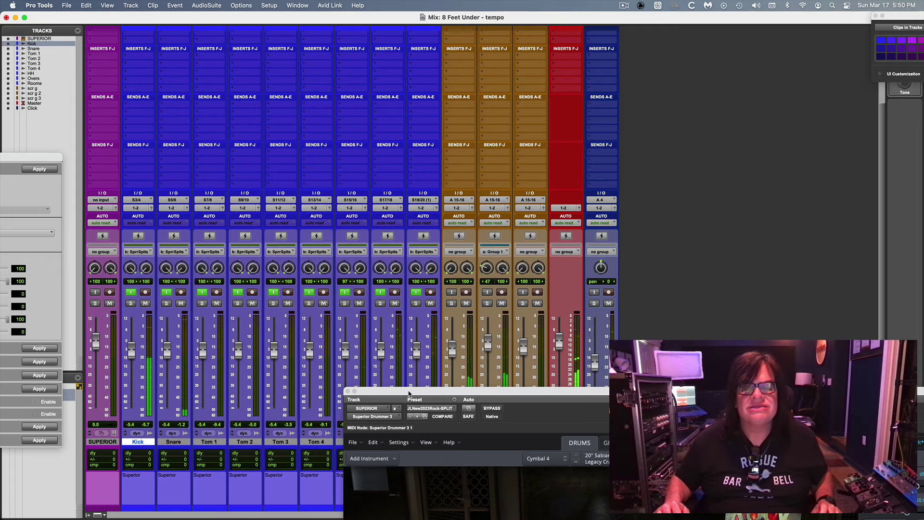
{"action": "left_click_drag", "start_coordinate": [408, 393], "coordinate": [551, 339]}
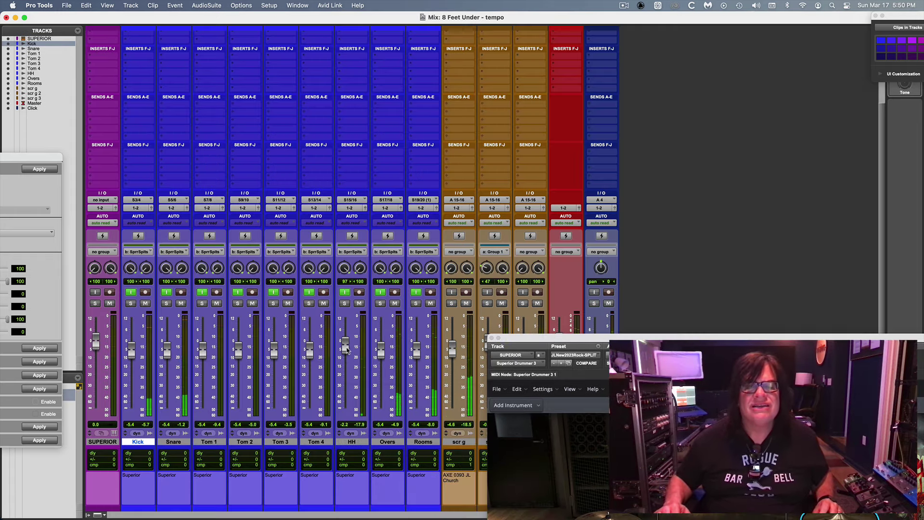
{"action": "left_click_drag", "start_coordinate": [347, 350], "coordinate": [346, 353]}
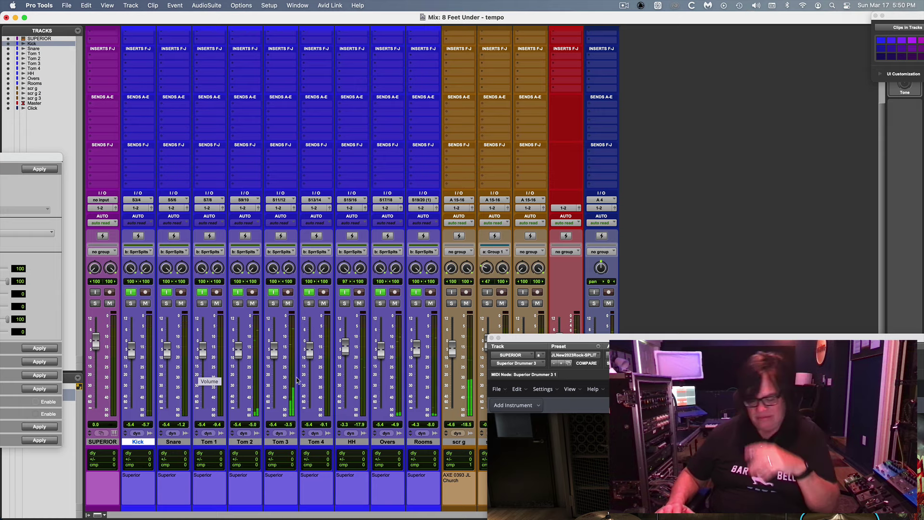
{"action": "key", "text": "super+equal"}
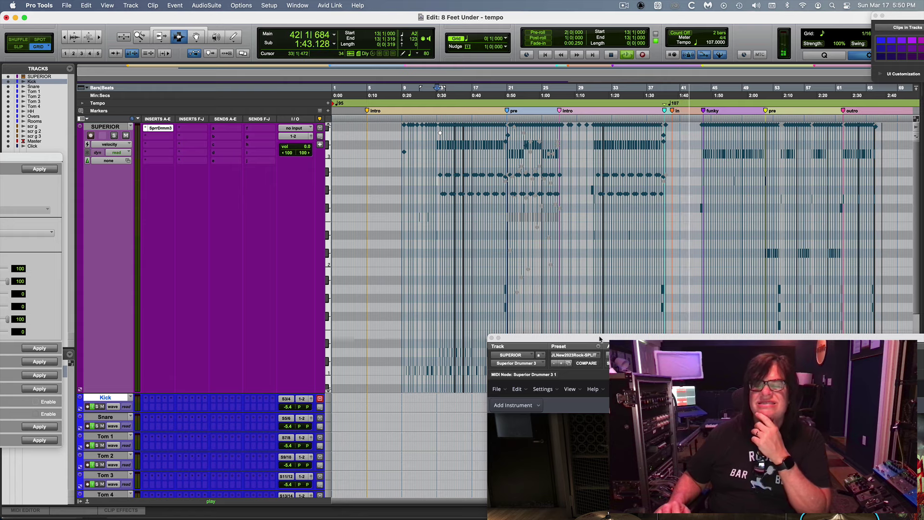
{"action": "left_click_drag", "start_coordinate": [601, 339], "coordinate": [609, 445]}
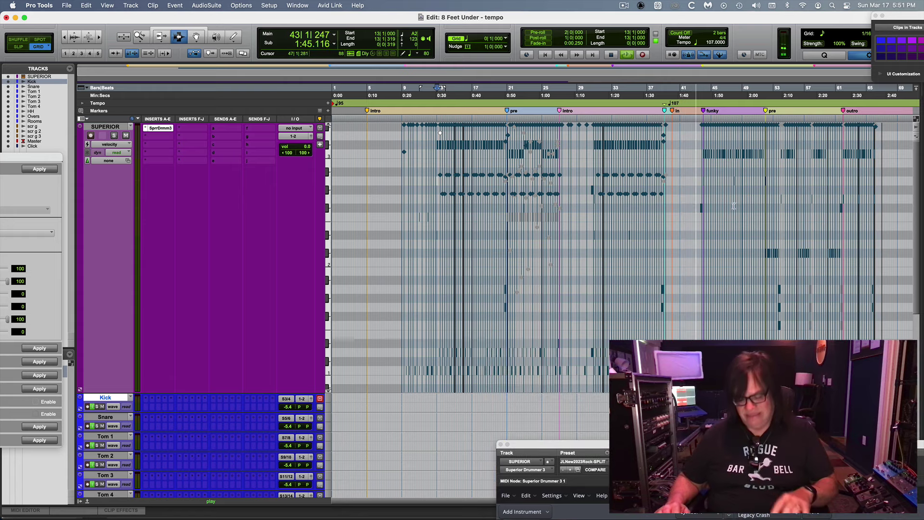
Examine the funky section's notes and velocities around bar 48 up close during playback, and restore a wide view.
{"action": "key", "text": "super+bracketright"}
{"action": "key", "text": "super+bracketright"}
{"action": "key", "text": "super+bracketright"}
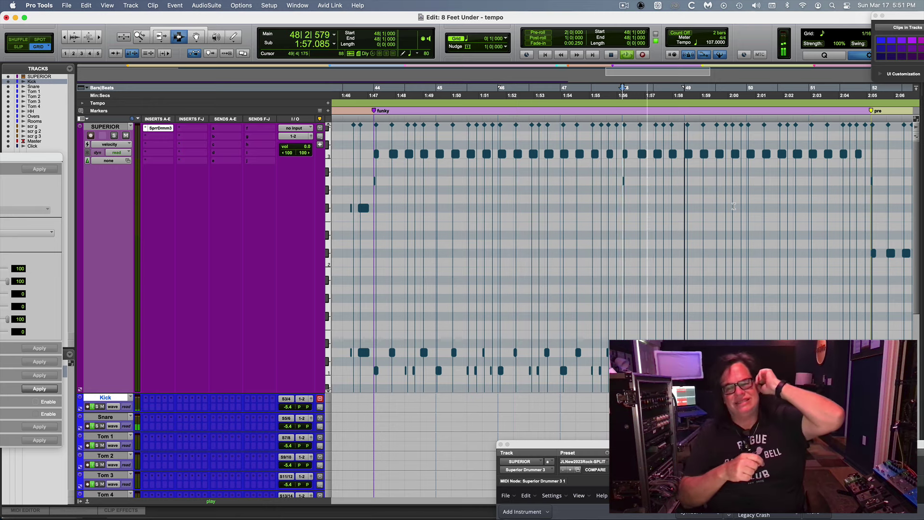
{"action": "key", "text": "super+bracketleft"}
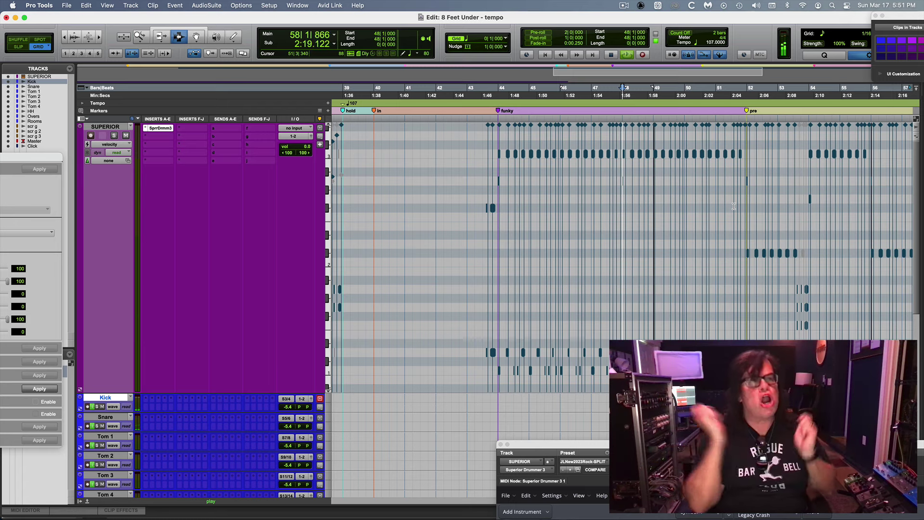
{"action": "key", "text": "super+bracketleft"}
{"action": "key", "text": "super+bracketleft"}
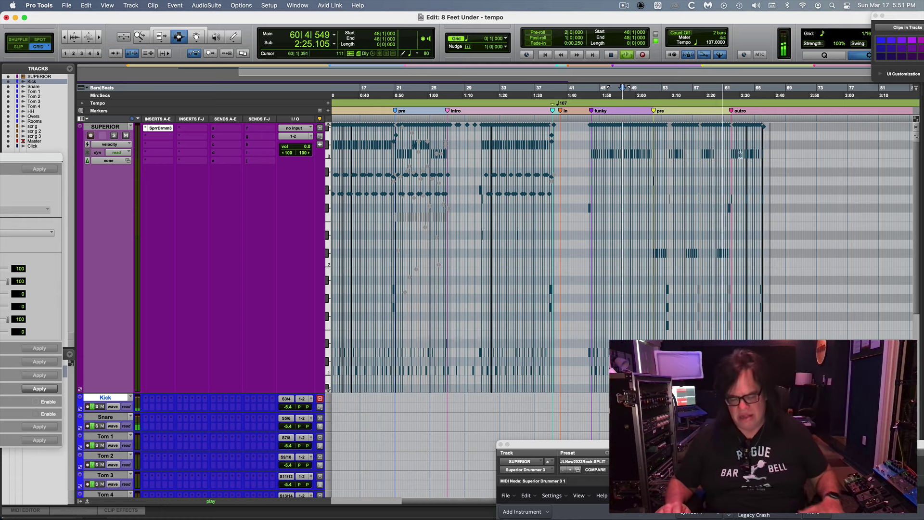
Examine the outro's notes and closing fill around bars 62 to 66 up close, restore a wide view, and stop playback.
{"action": "key", "text": "super+bracketright"}
{"action": "key", "text": "super+bracketright"}
{"action": "key", "text": "super+bracketright"}
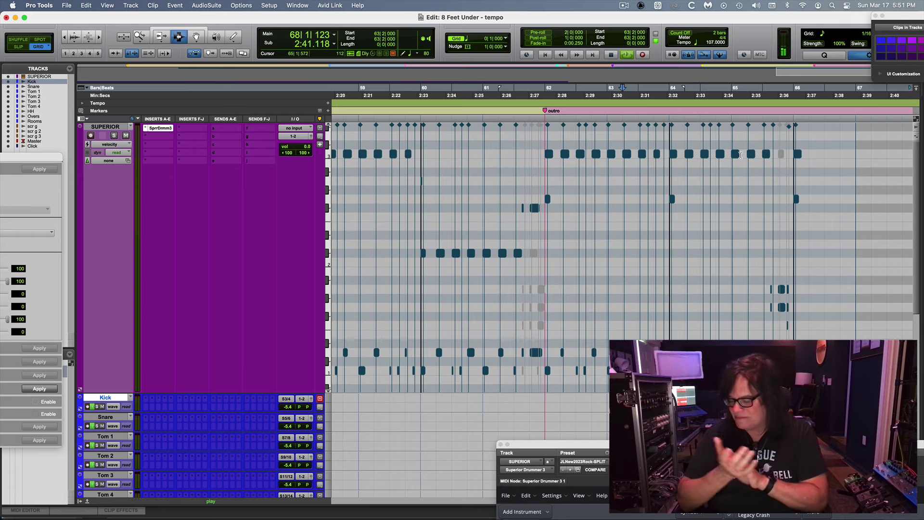
{"action": "key", "text": "super+bracketleft"}
{"action": "key", "text": "super+bracketleft"}
{"action": "key", "text": "super+bracketleft"}
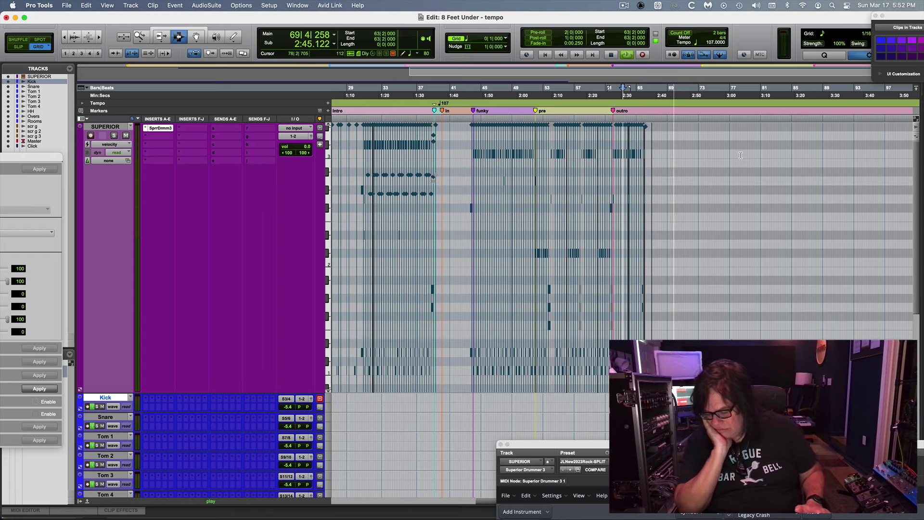
{"action": "key", "text": "space"}
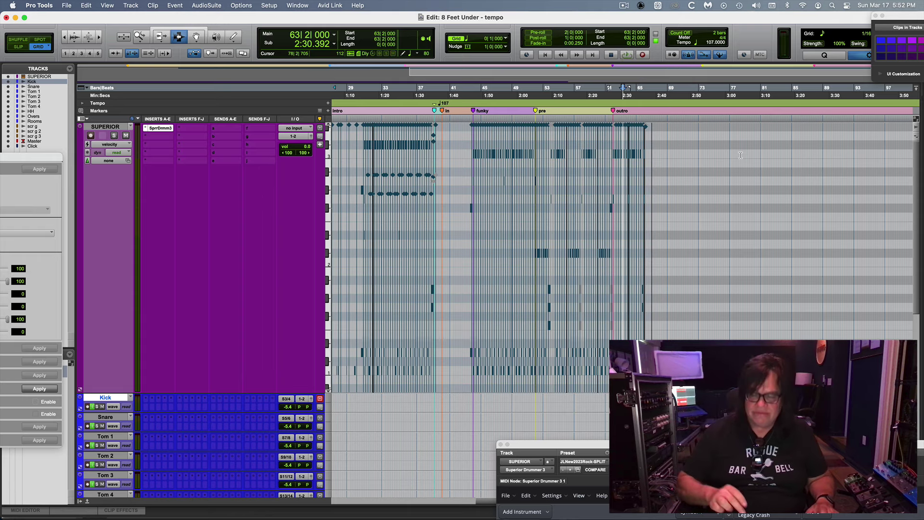
Return to the session start with the whole song visible and set the SUPERIOR track's height to medium.
{"action": "key", "text": "Return"}
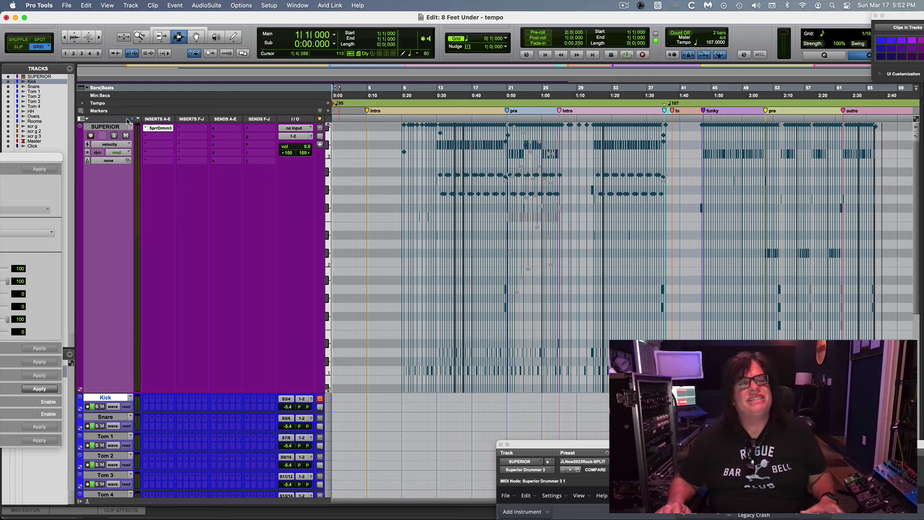
{"action": "left_click", "coordinate": [80, 126]}
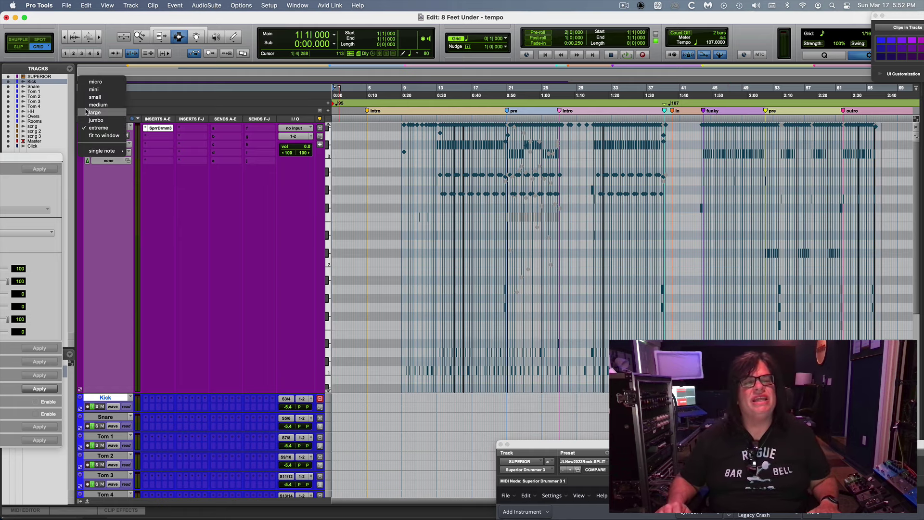
{"action": "left_click", "coordinate": [88, 106]}
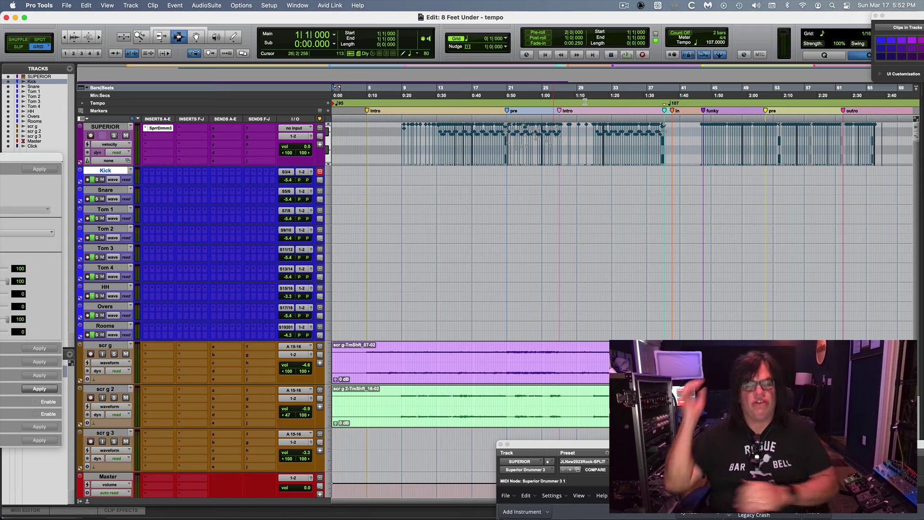